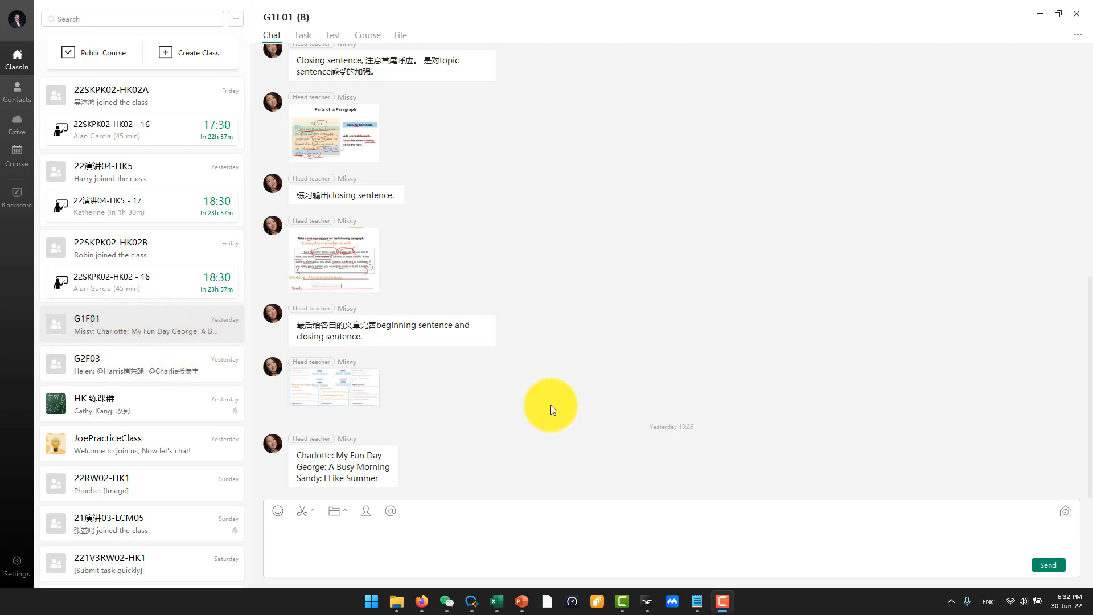
# Start a new task for class G1F01 and open the 全部文件 folder in the Task Bank's authorized resources.
pyautogui.click(303, 36)
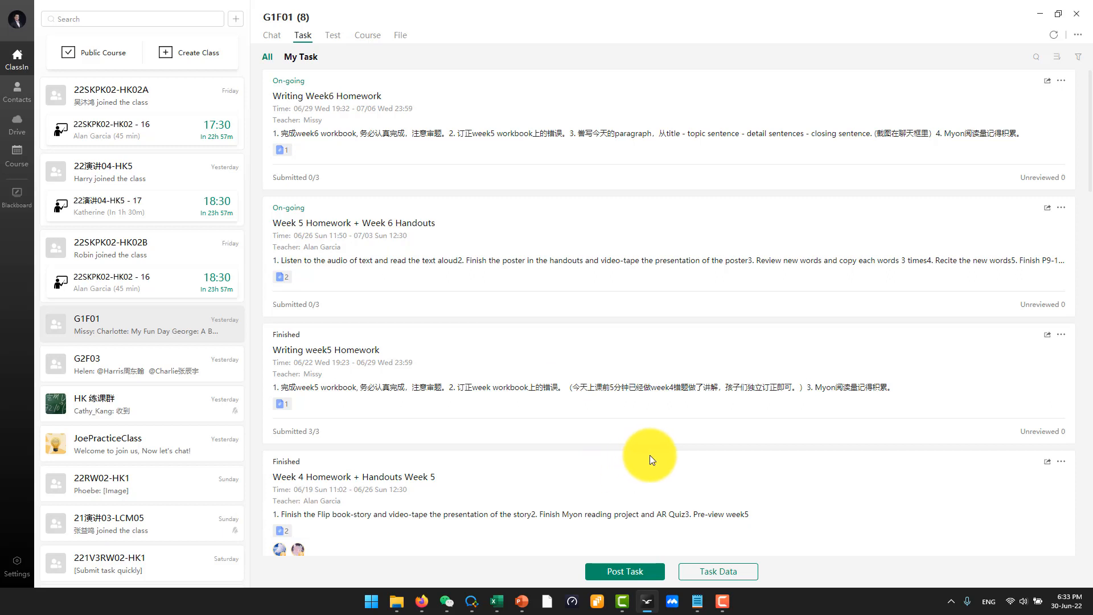
pyautogui.click(636, 578)
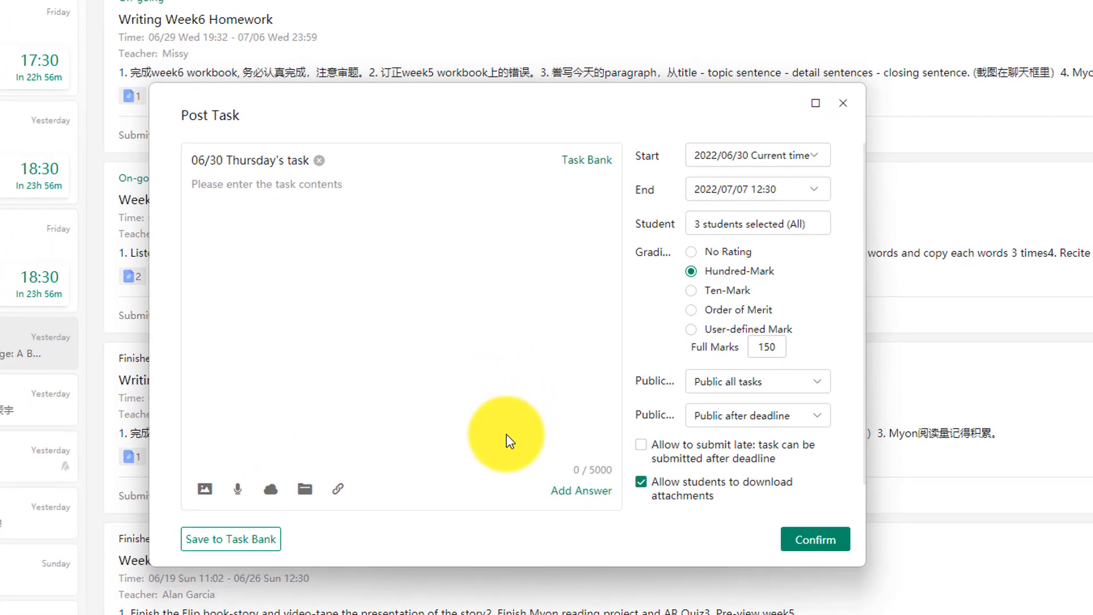
pyautogui.click(597, 171)
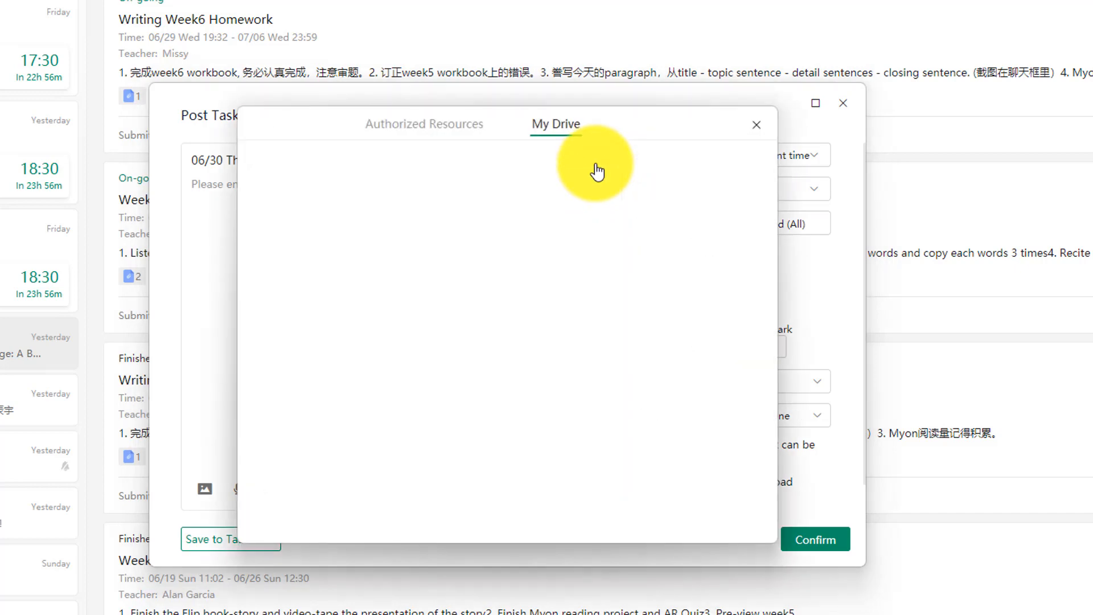
pyautogui.click(457, 124)
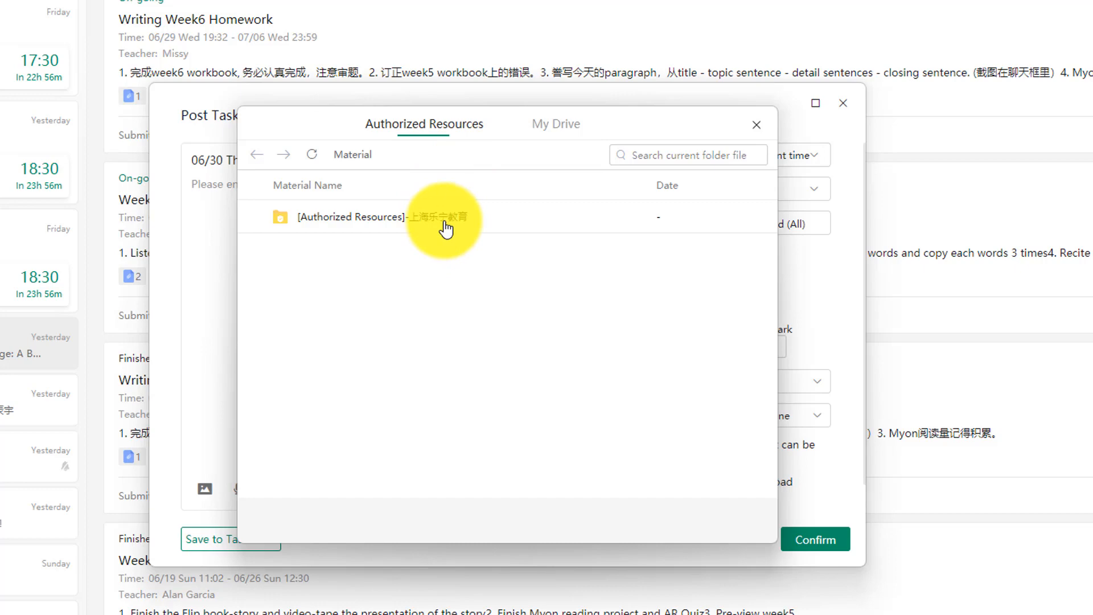
pyautogui.doubleClick(419, 221)
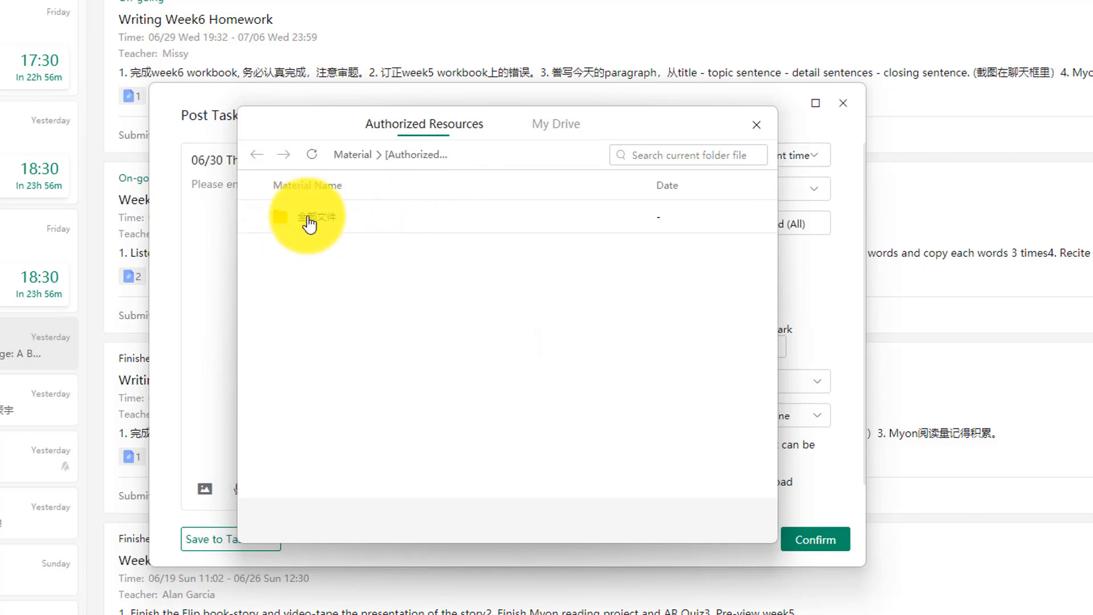
pyautogui.doubleClick(332, 227)
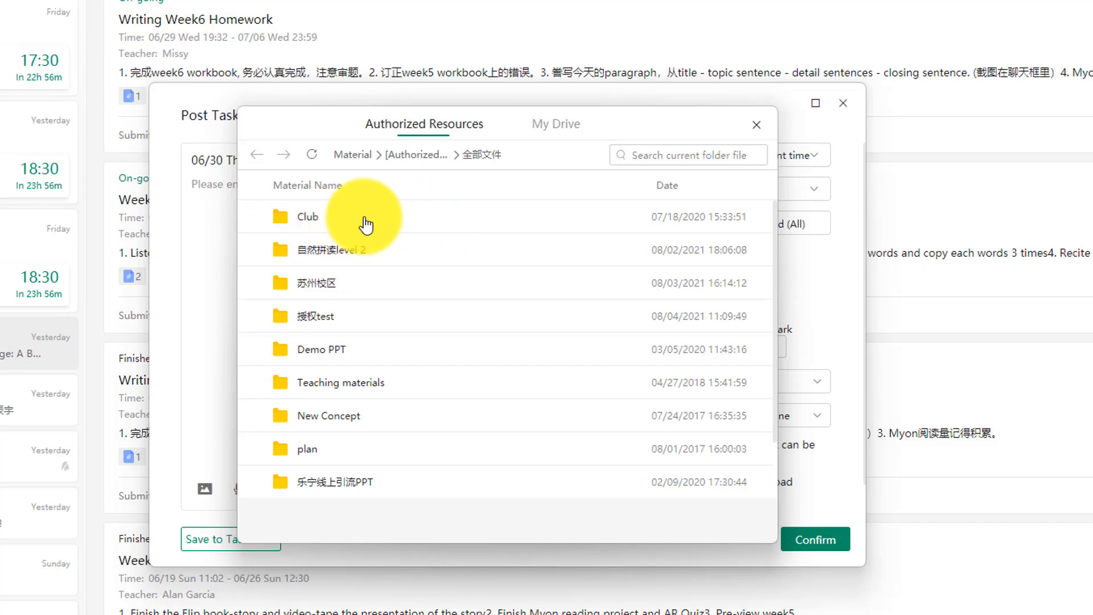
# Load Week5 Homework from the G1 Reading Homework folder, within Service and Homework of 2022 New Program, into the task.
pyautogui.scroll(-2, 356, 311)
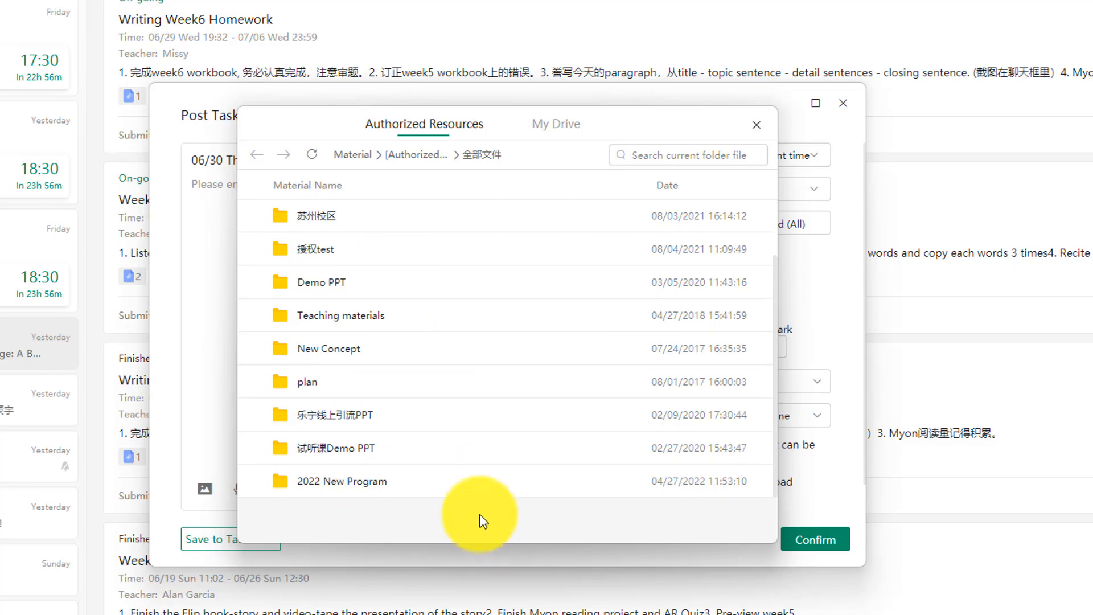
pyautogui.scroll(2, 415, 387)
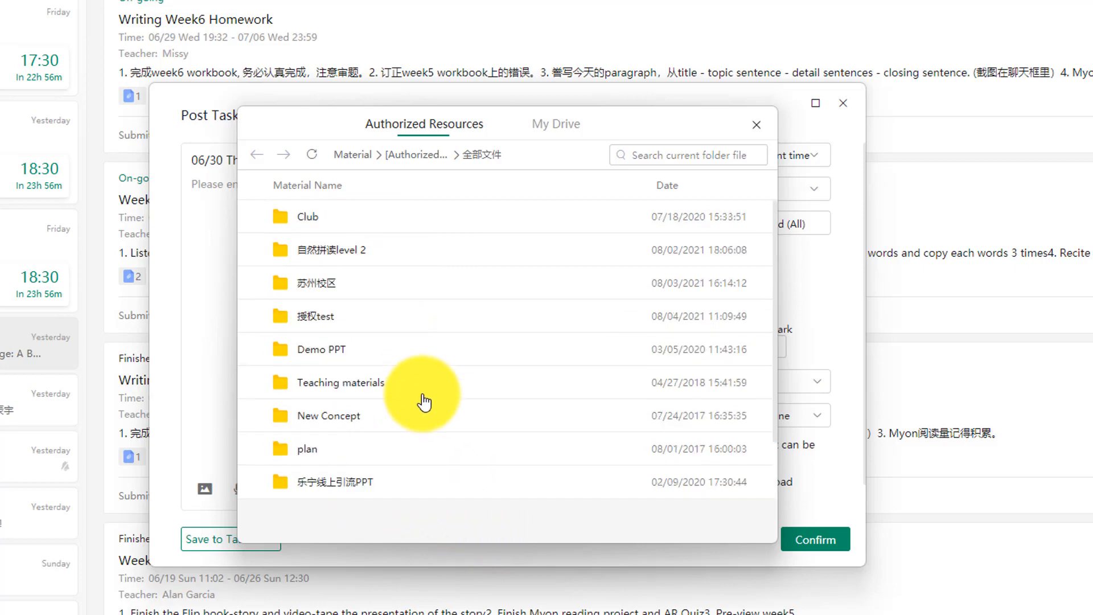
pyautogui.click(371, 185)
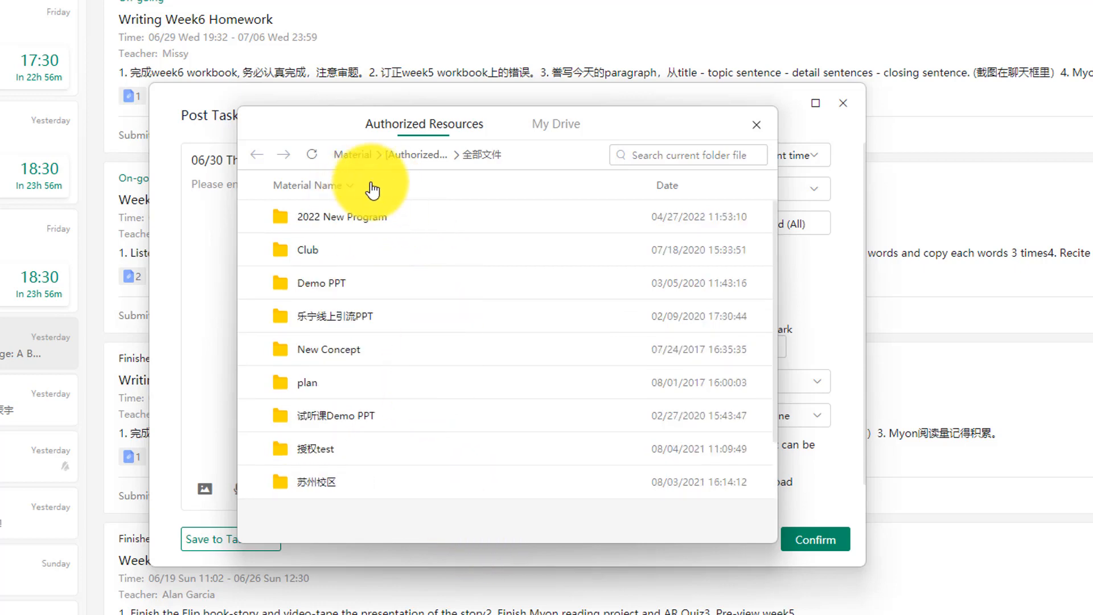
pyautogui.click(371, 222)
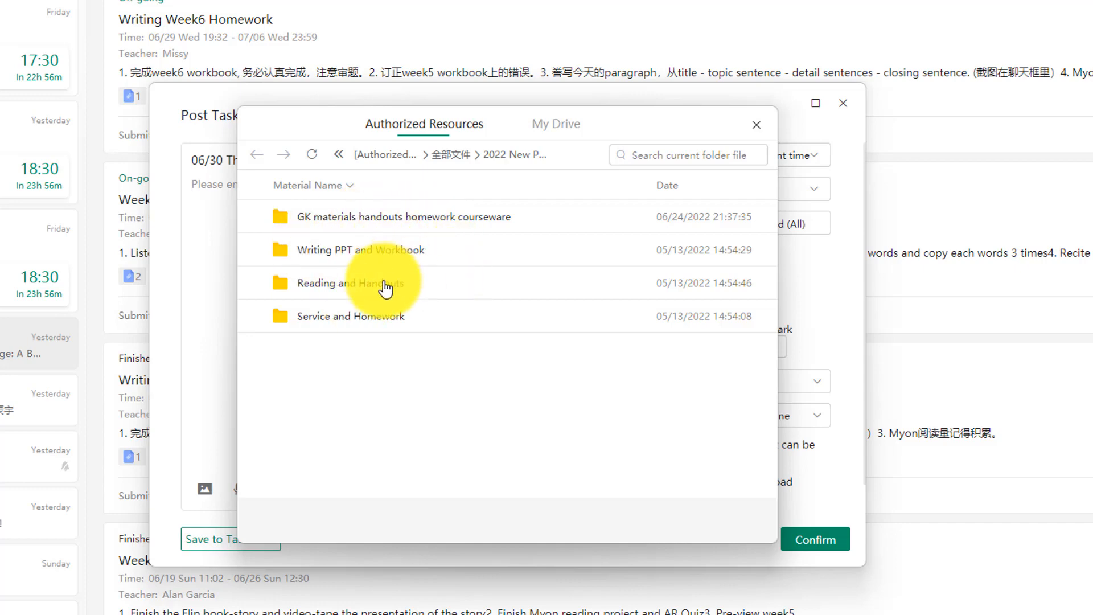
pyautogui.click(385, 324)
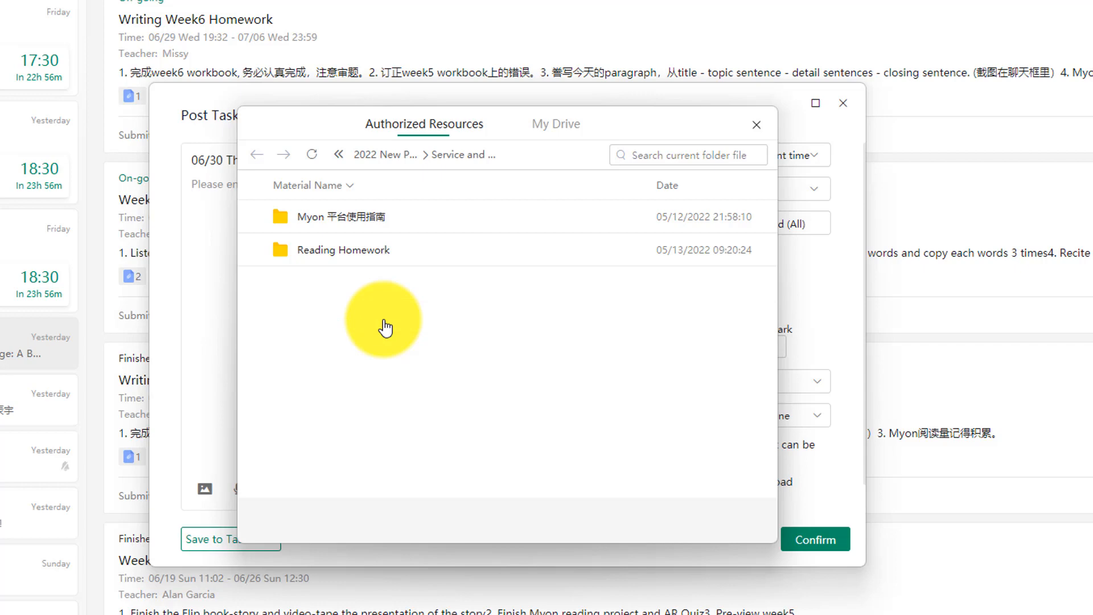
pyautogui.click(387, 261)
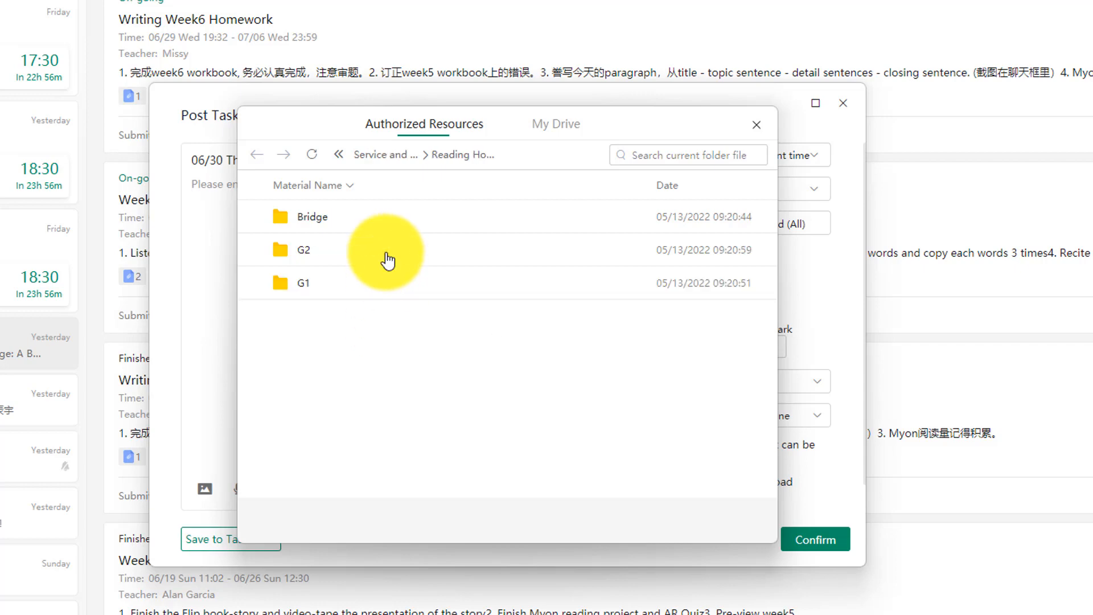
pyautogui.click(323, 298)
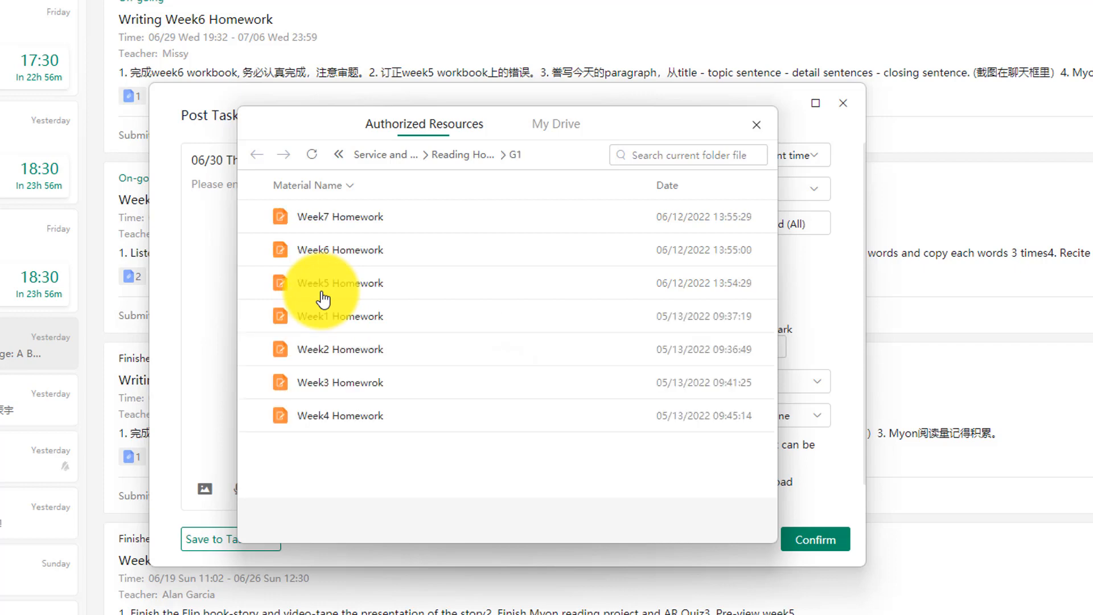
pyautogui.click(371, 288)
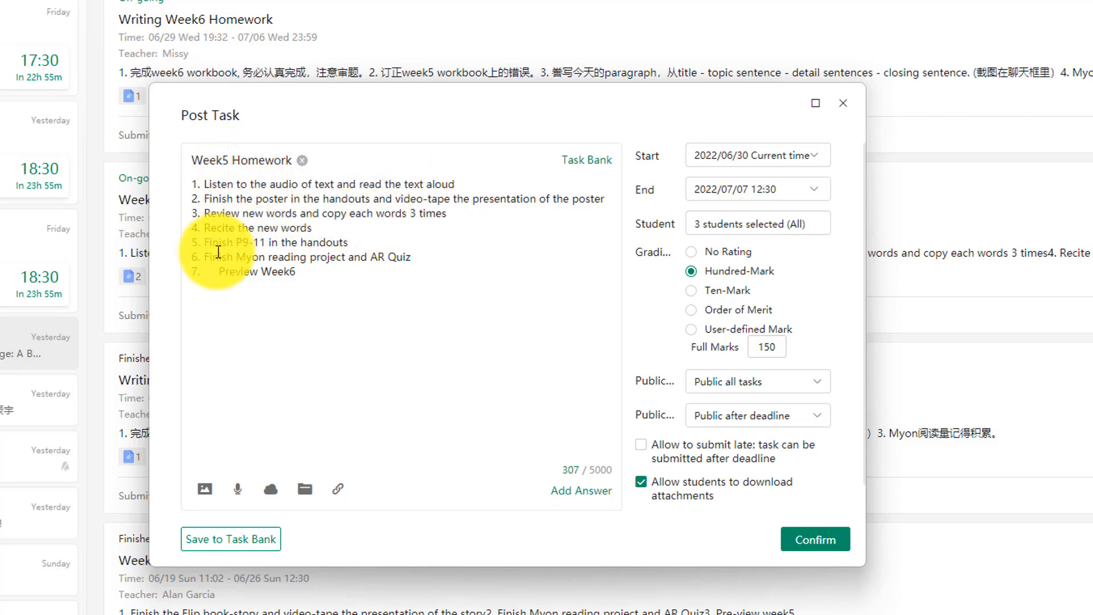
# Remove the extra spaces before "Preview Week6" and change the task title to "Week 5 Homework".
pyautogui.press('BackSpace')
pyautogui.press('BackSpace')
pyautogui.press('BackSpace')
pyautogui.press('BackSpace')
pyautogui.press('BackSpace')
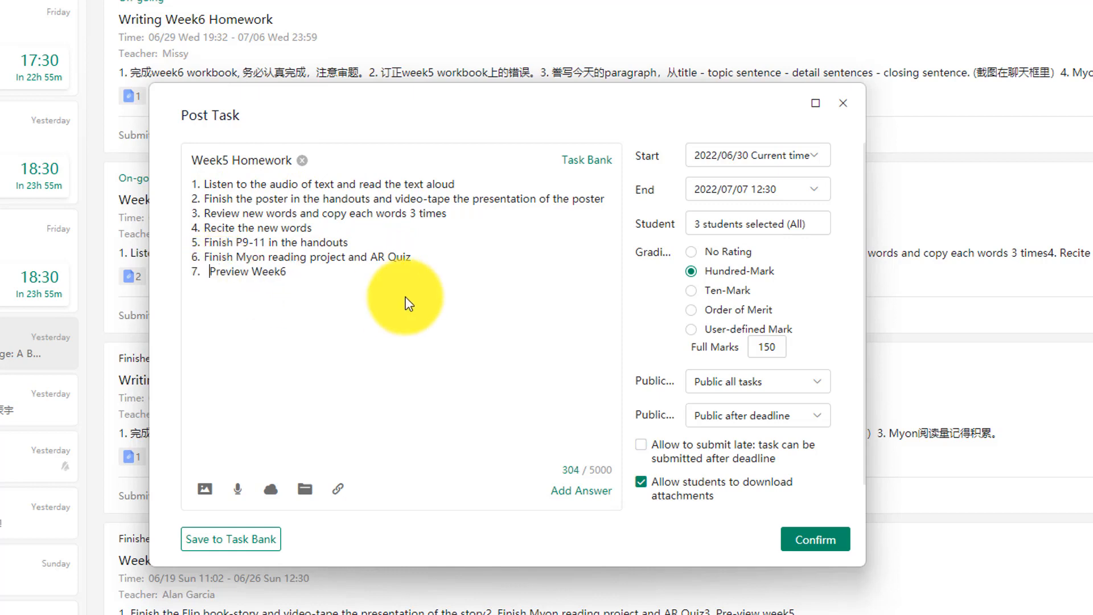
pyautogui.click(223, 160)
pyautogui.press('BackSpace')
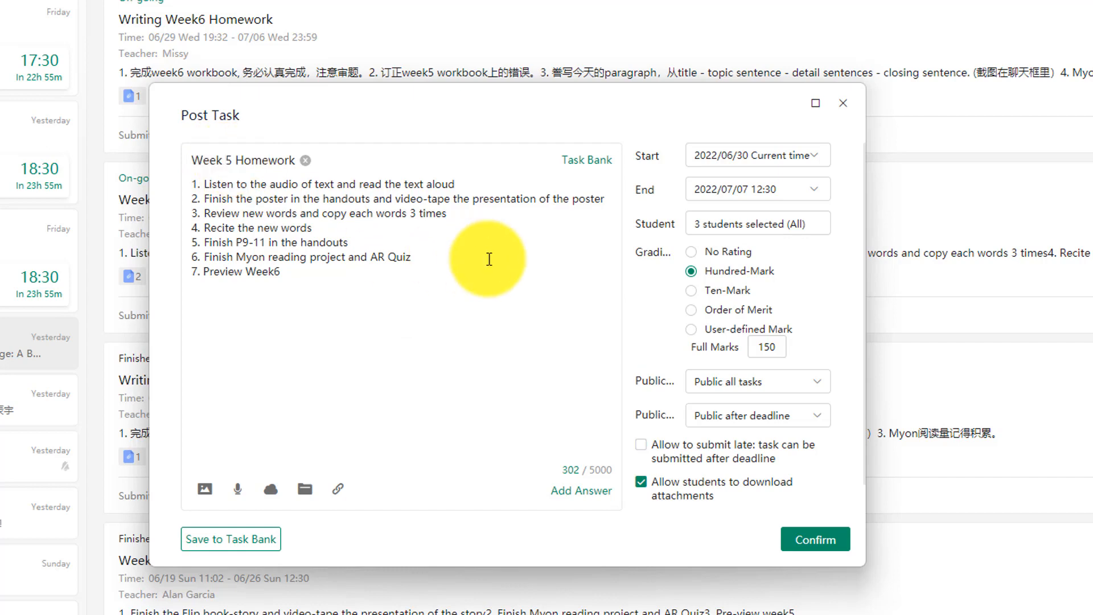
pyautogui.moveTo(217, 184); pyautogui.dragTo(462, 192)
pyautogui.click(461, 191)
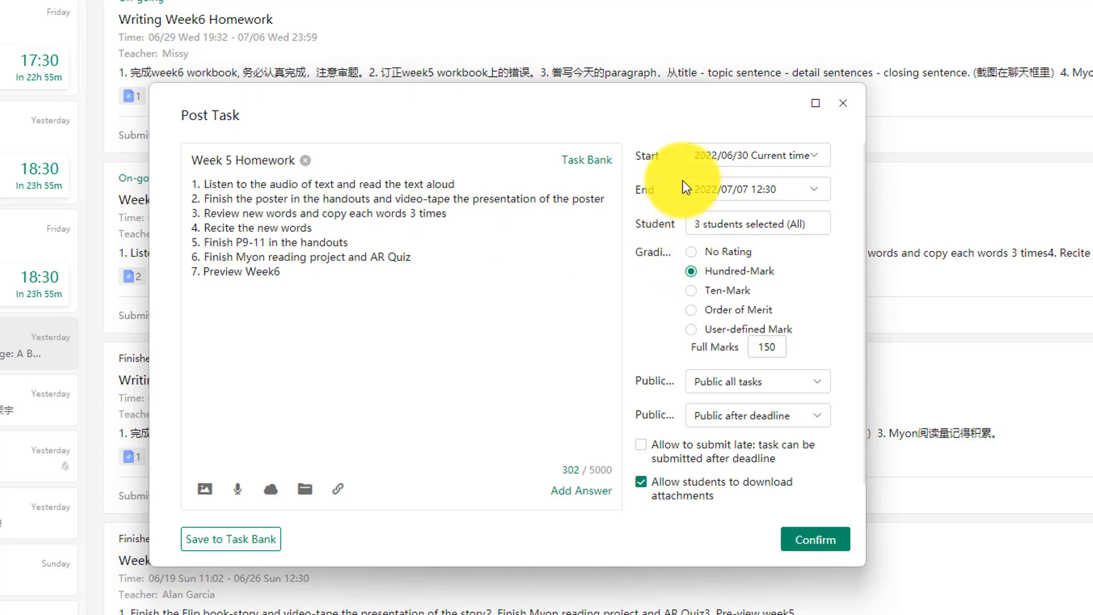
# Set the task to start on 2022/07/02 at 00:00 and end on 2022/07/09 at 12:30.
pyautogui.click(752, 158)
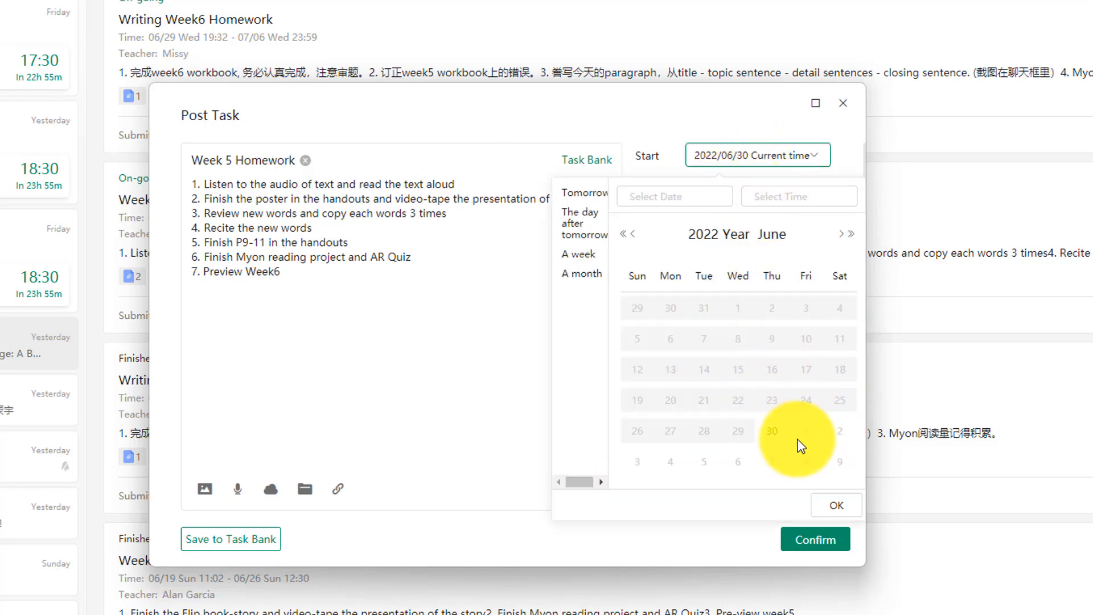
pyautogui.click(839, 433)
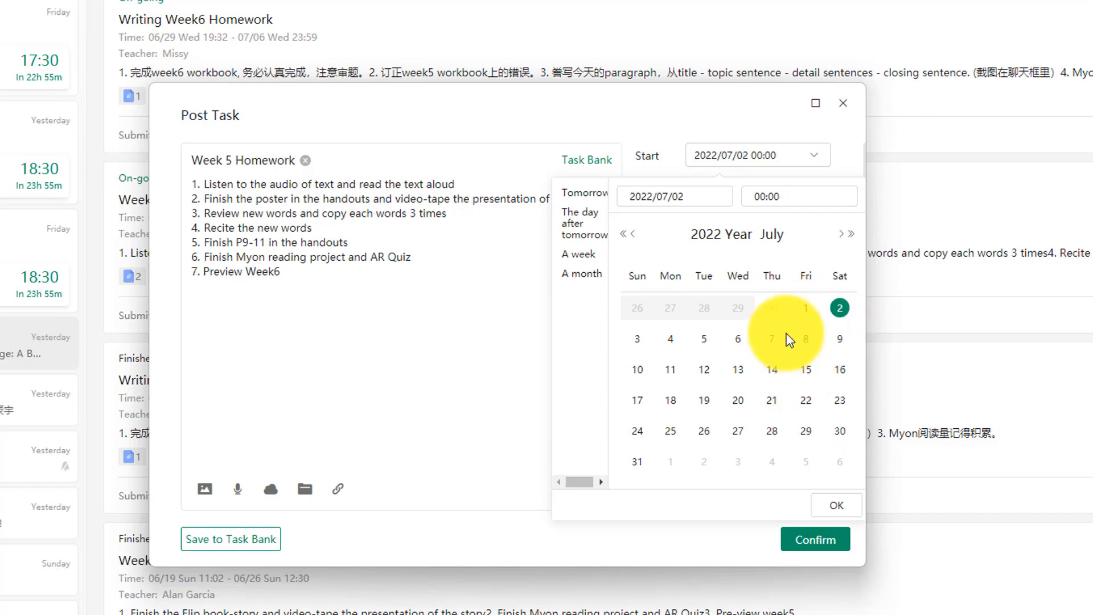
pyautogui.click(774, 339)
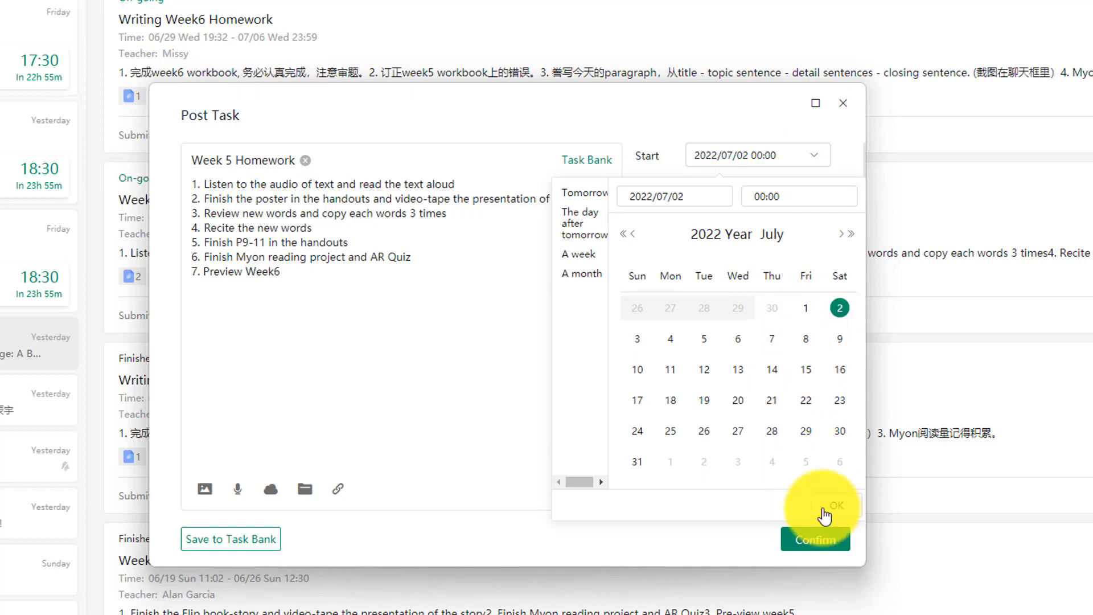
pyautogui.click(836, 505)
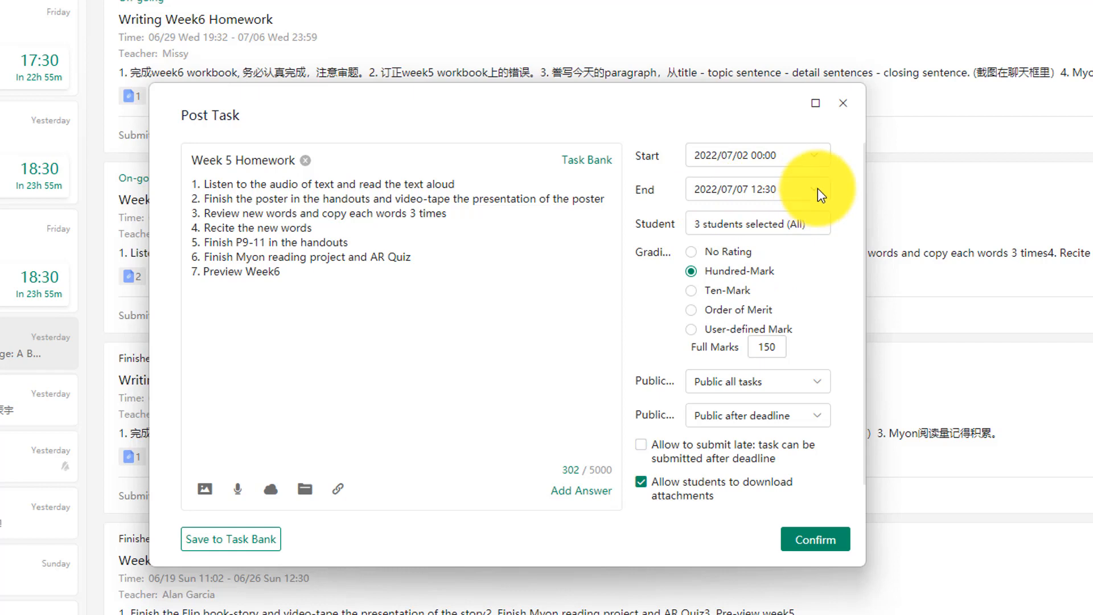
pyautogui.click(753, 192)
pyautogui.click(839, 374)
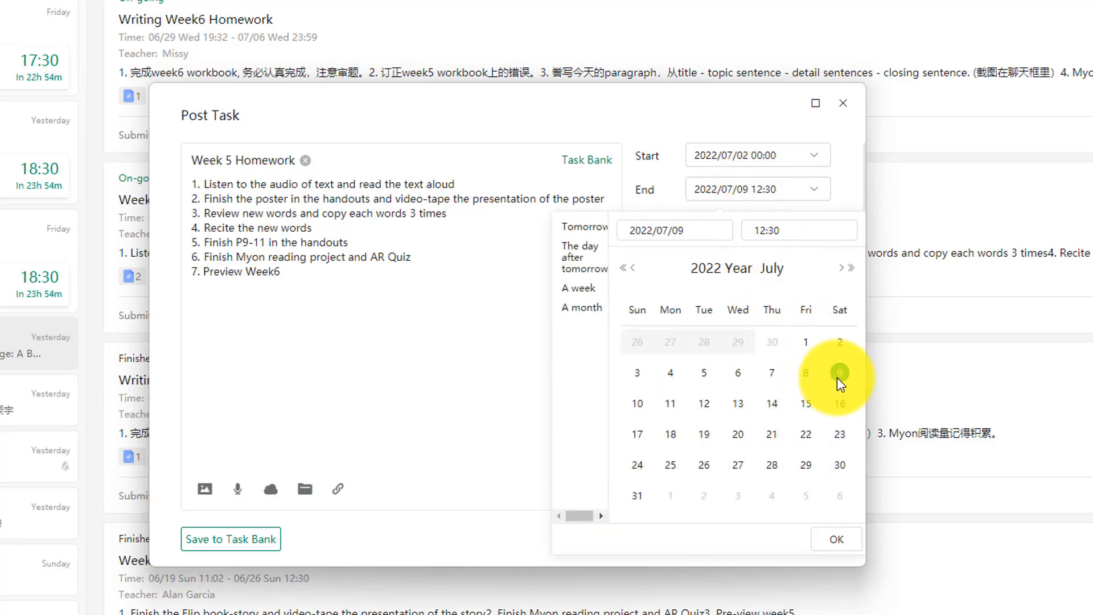
pyautogui.click(846, 186)
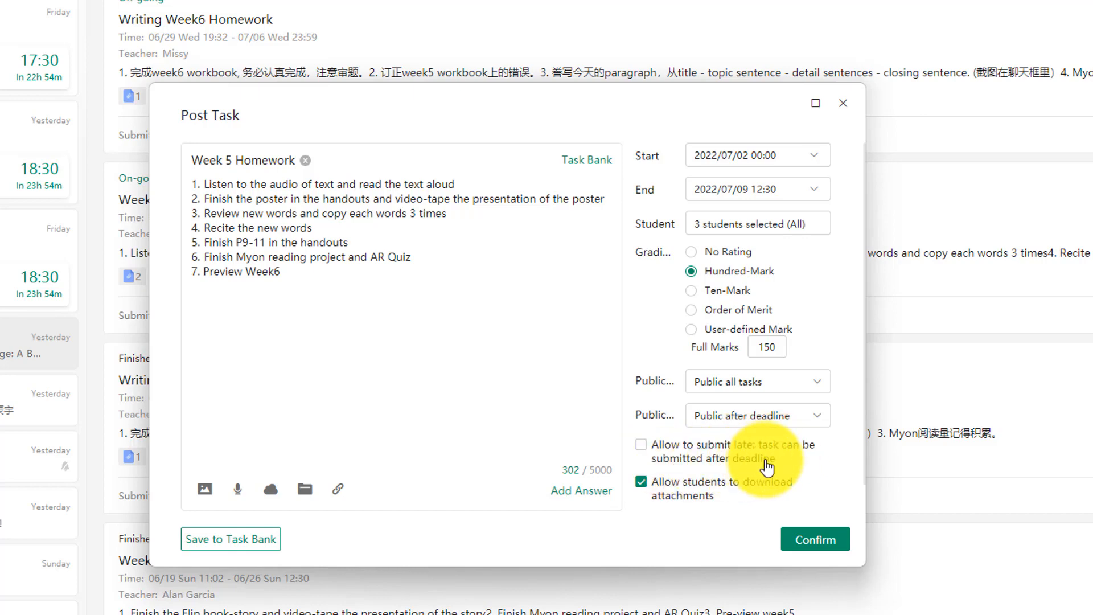
# Post the Week 5 Homework task without allowing submissions after the deadline.
pyautogui.click(705, 457)
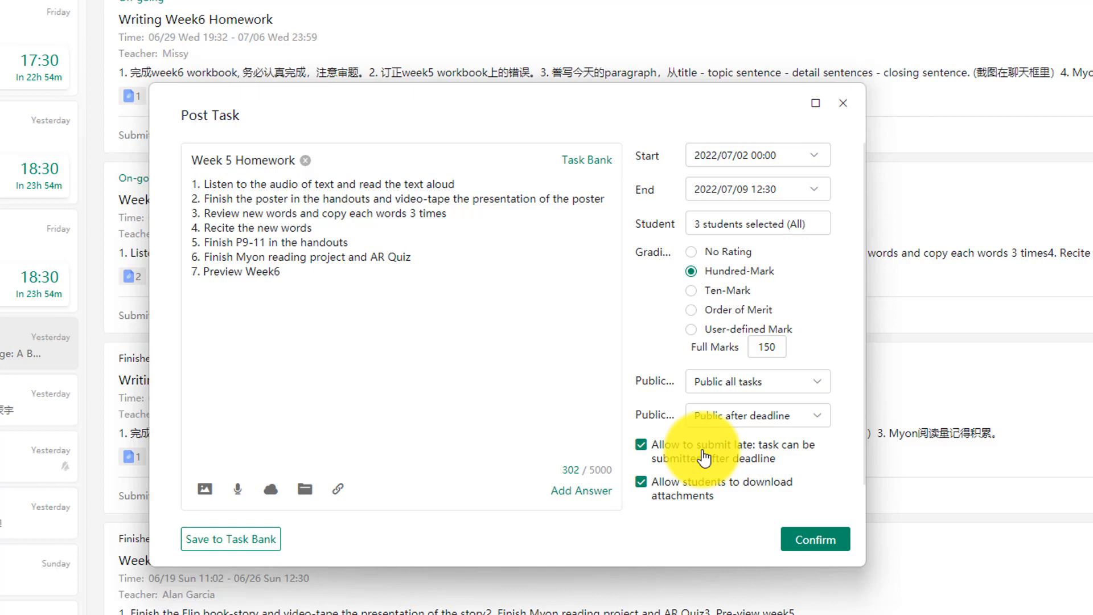
pyautogui.click(704, 457)
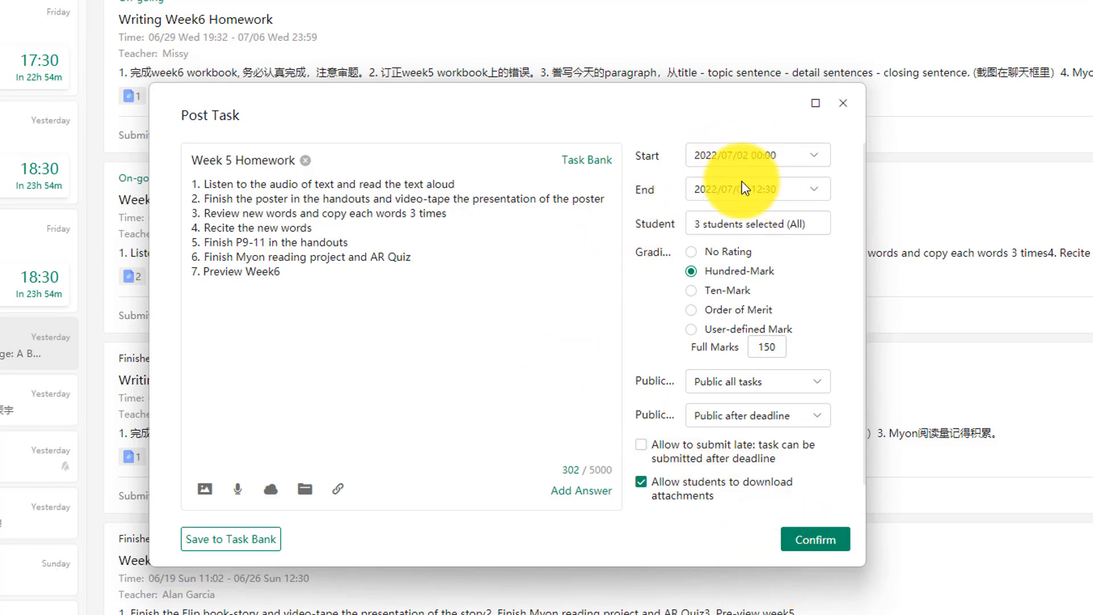
pyautogui.moveTo(424, 276); pyautogui.dragTo(186, 165)
pyautogui.click(326, 310)
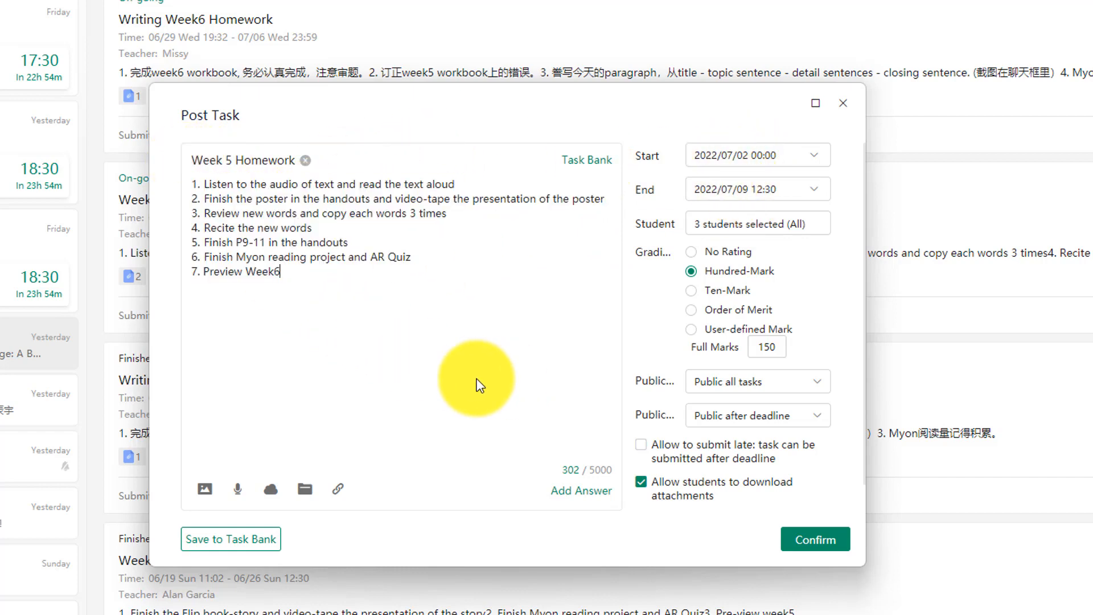
pyautogui.click(833, 550)
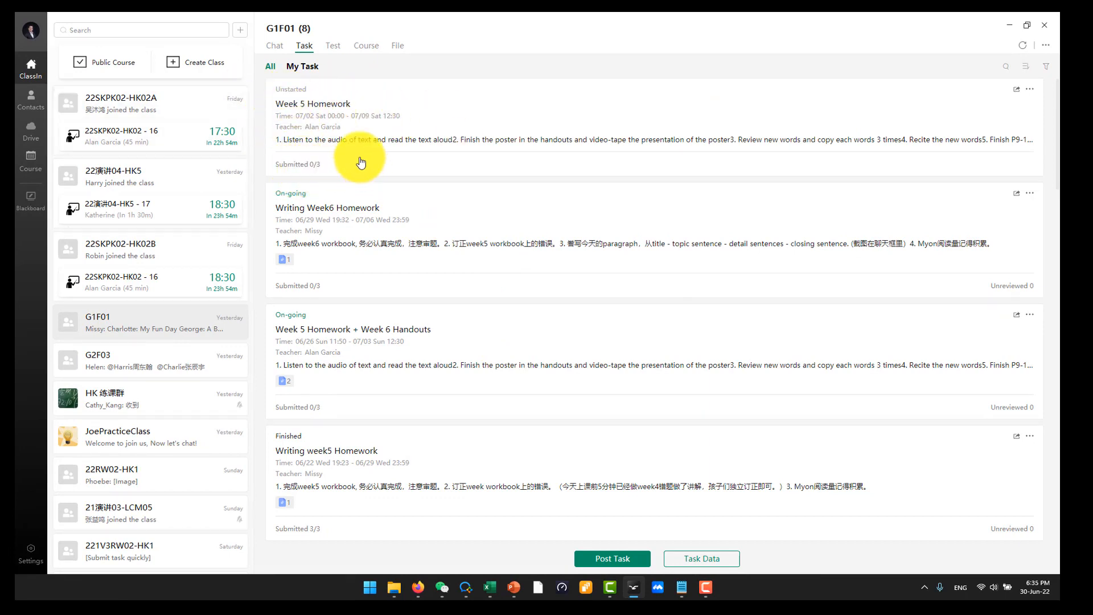
# Delete the unstarted Week 5 Homework task from the class's task list.
pyautogui.click(1032, 91)
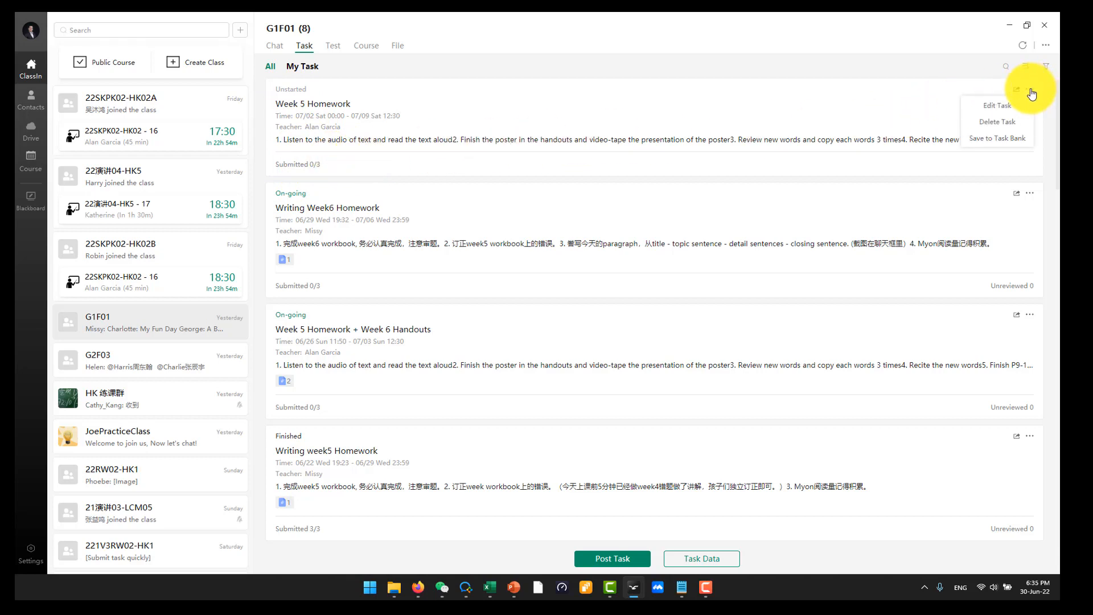
pyautogui.click(997, 121)
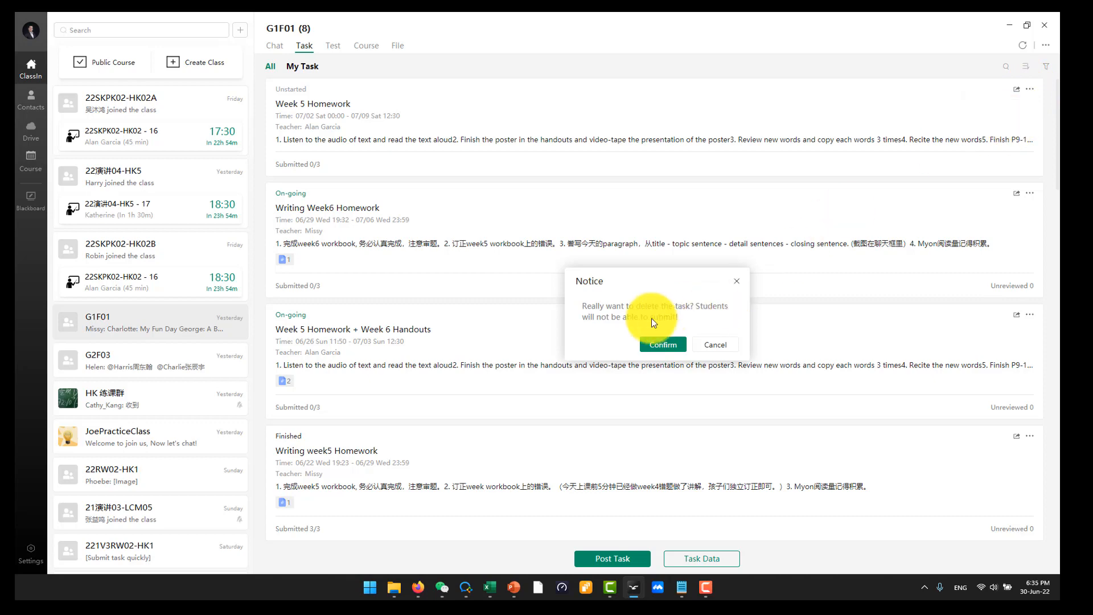
pyautogui.click(665, 345)
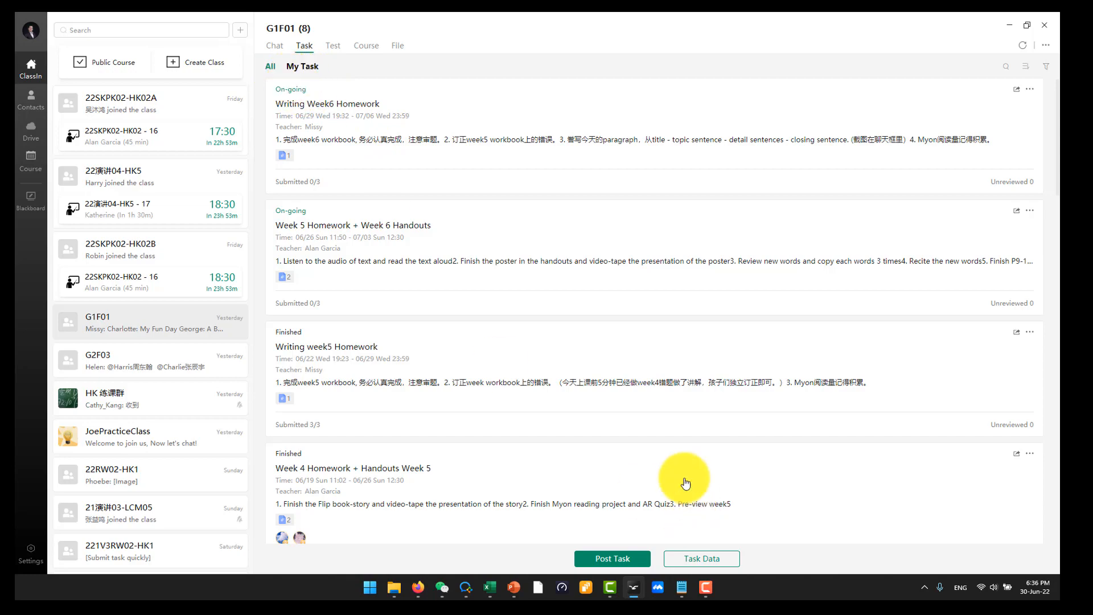
# Create a new task from the Week6 template in the authorized resources under 2022 New Program, Reading and Handouts, G1, Handouts.
pyautogui.click(621, 558)
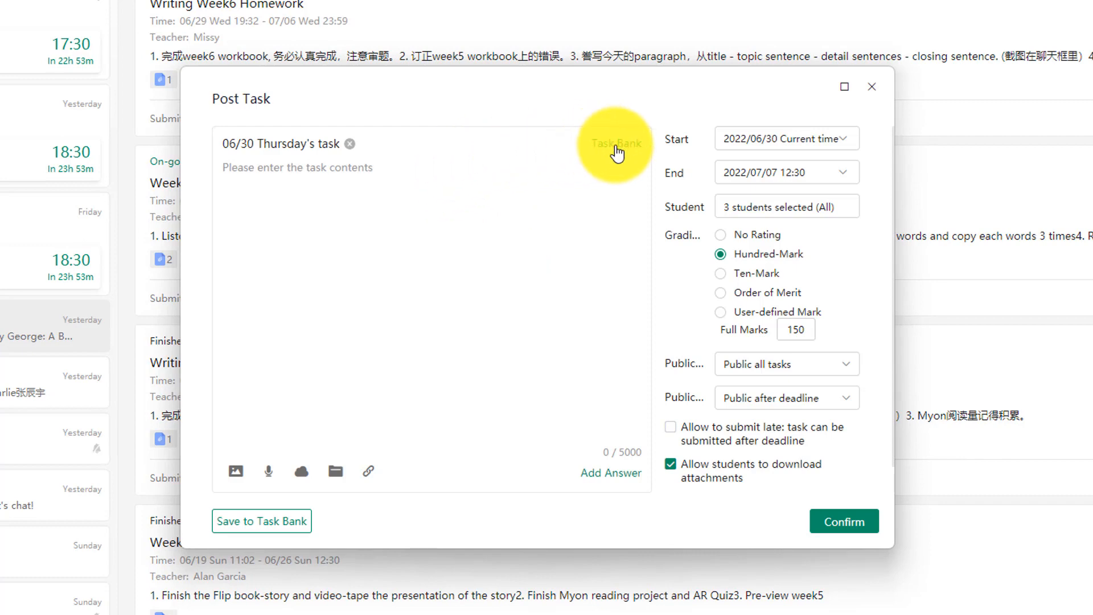
pyautogui.click(617, 149)
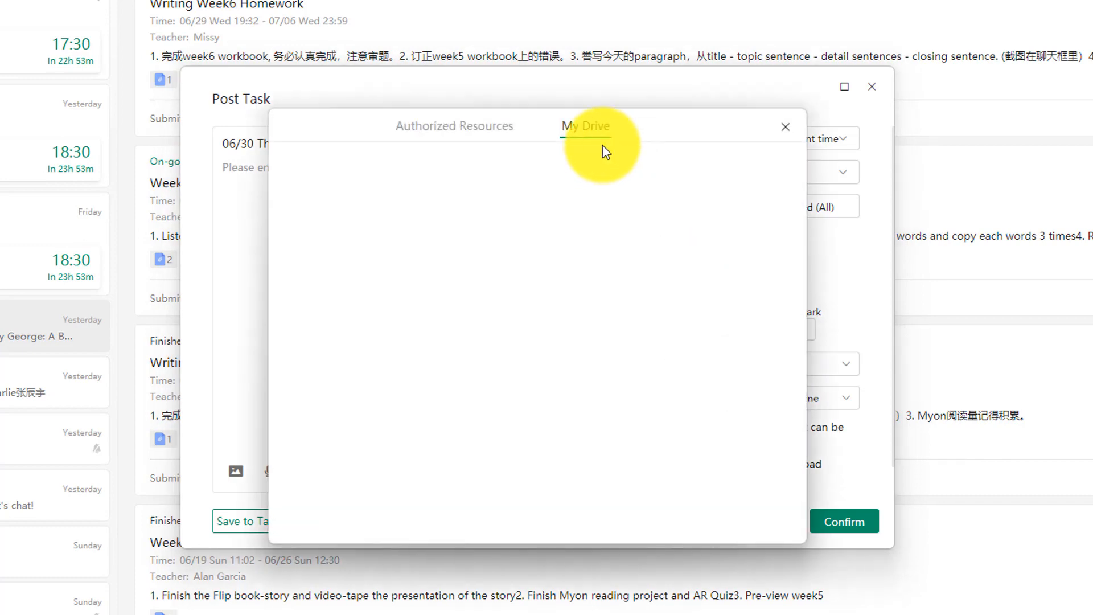
pyautogui.click(475, 131)
pyautogui.doubleClick(446, 223)
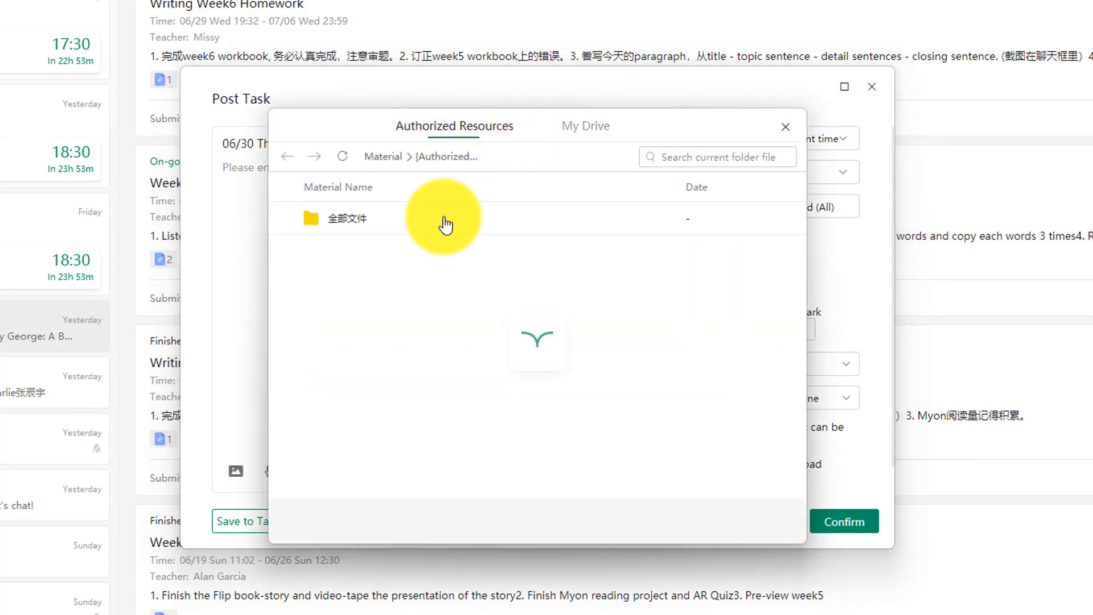
pyautogui.doubleClick(379, 286)
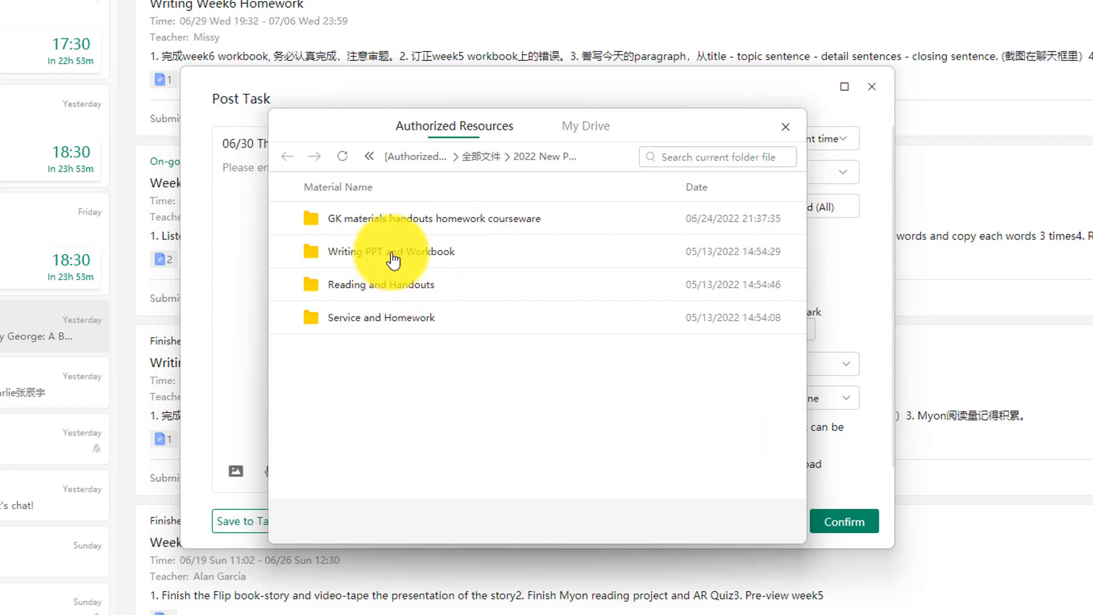
pyautogui.doubleClick(426, 290)
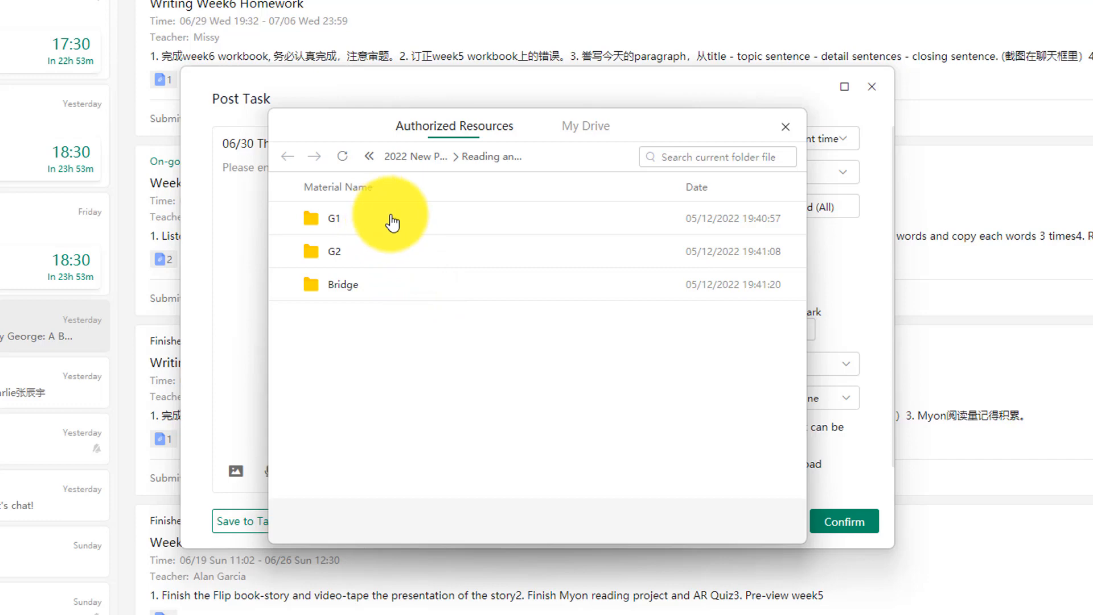
pyautogui.doubleClick(392, 221)
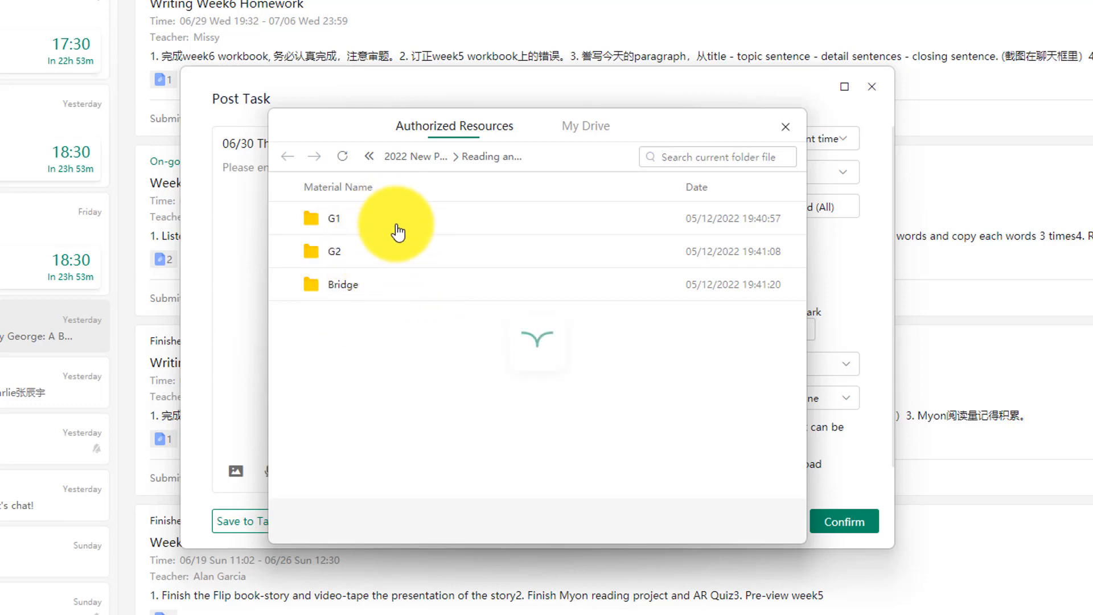
pyautogui.doubleClick(399, 225)
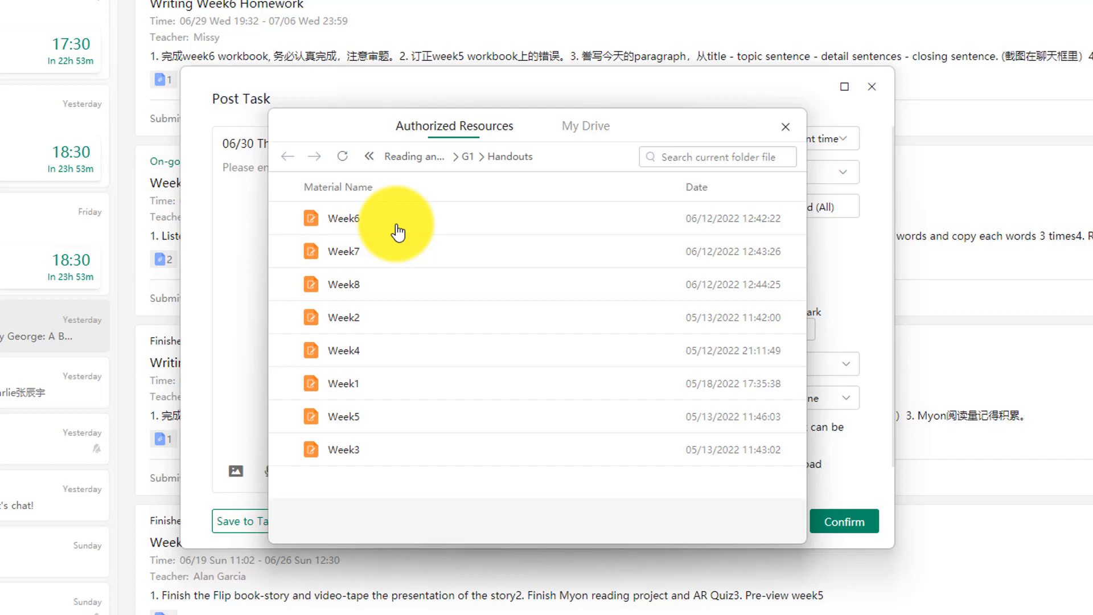
pyautogui.doubleClick(398, 225)
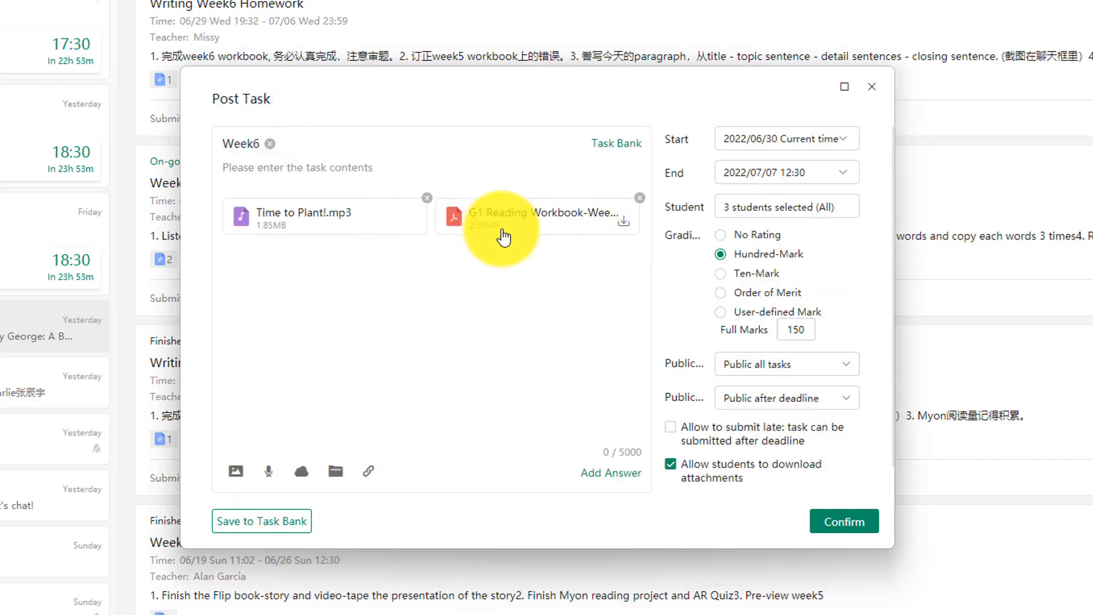
# Preview the attached G1 Reading Workbook-Week 6.pdf, look through its first pages and close it.
pyautogui.click(586, 227)
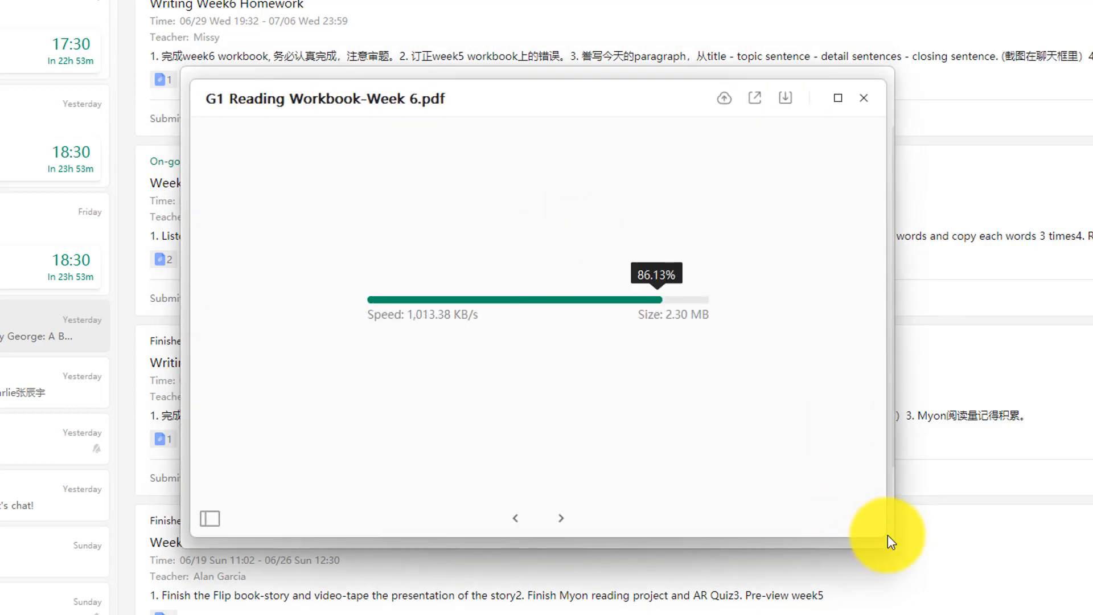
pyautogui.scroll(-5, 719, 272)
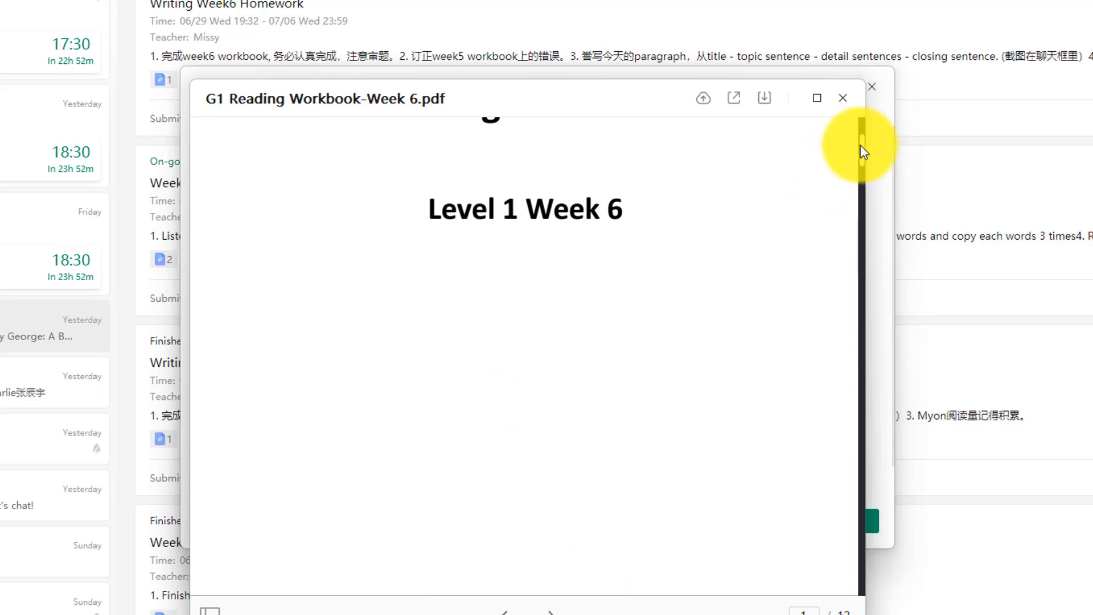
pyautogui.moveTo(860, 145)
pyautogui.mouseDown()
pyautogui.moveTo(861, 435)
pyautogui.moveTo(861, 131)
pyautogui.mouseUp()
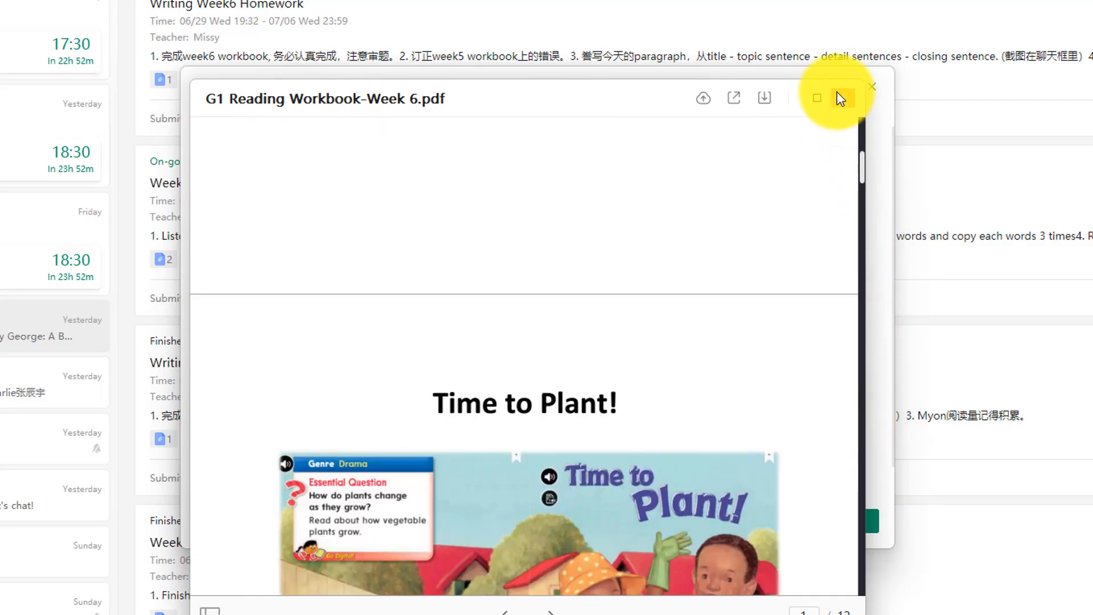
pyautogui.click(843, 98)
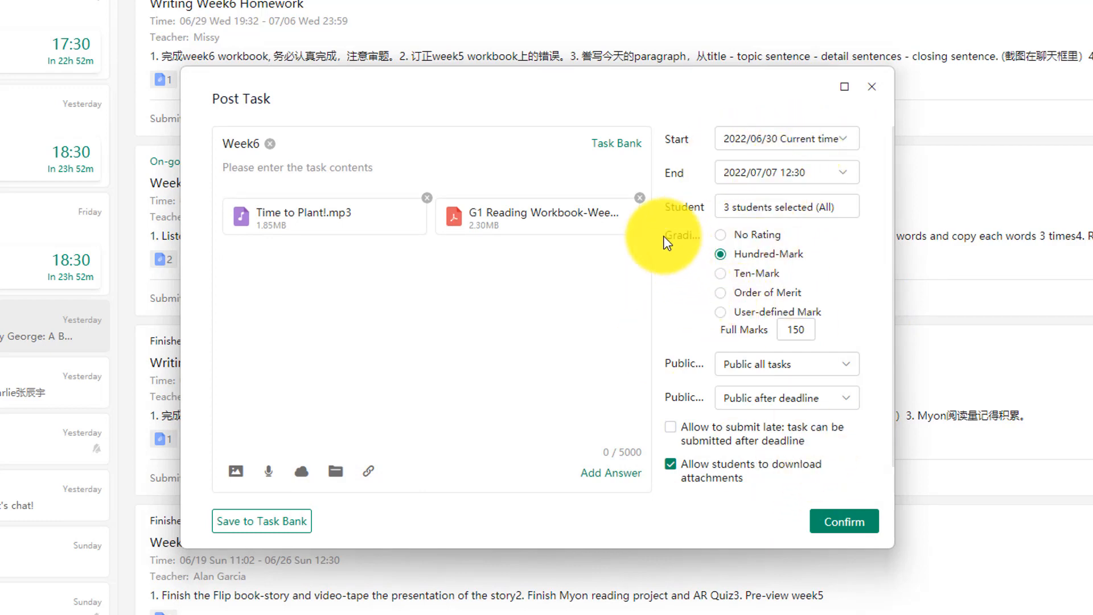
# Post the Week6 task with its current settings and delete it from the class's task list.
pyautogui.click(839, 527)
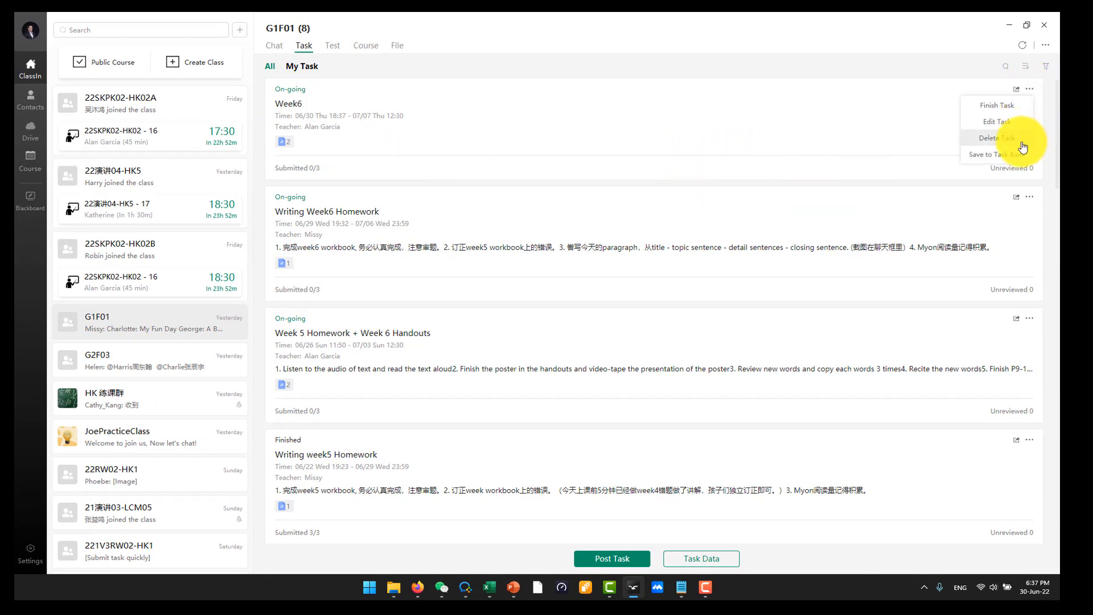
pyautogui.click(1019, 140)
pyautogui.click(660, 344)
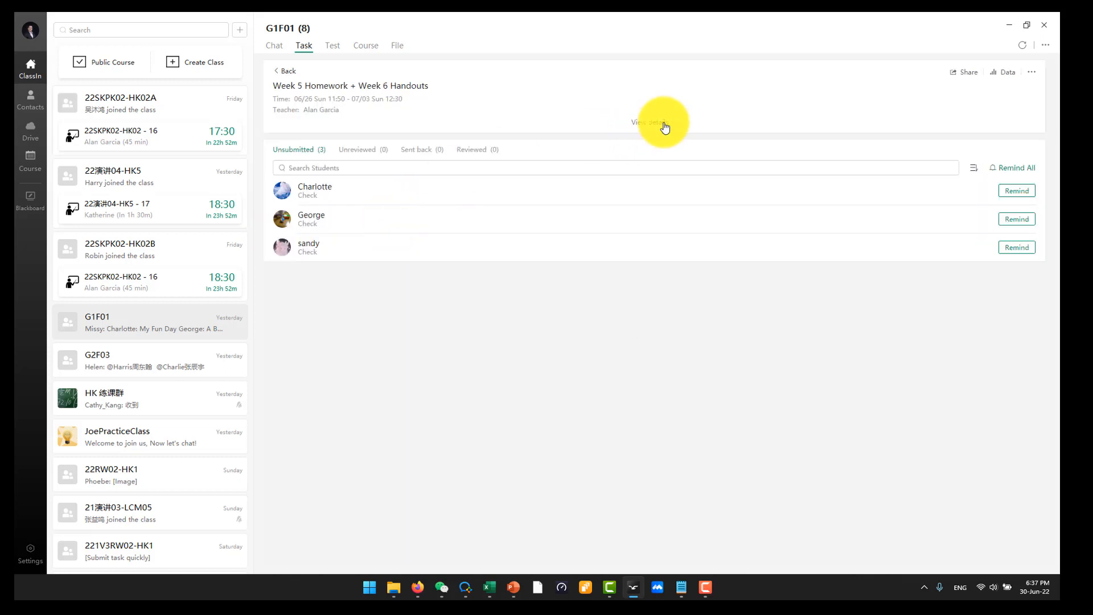
# Examine the full details and attachments of the Week 5 Homework + Week 6 Handouts task and return to the task list.
pyautogui.click(652, 122)
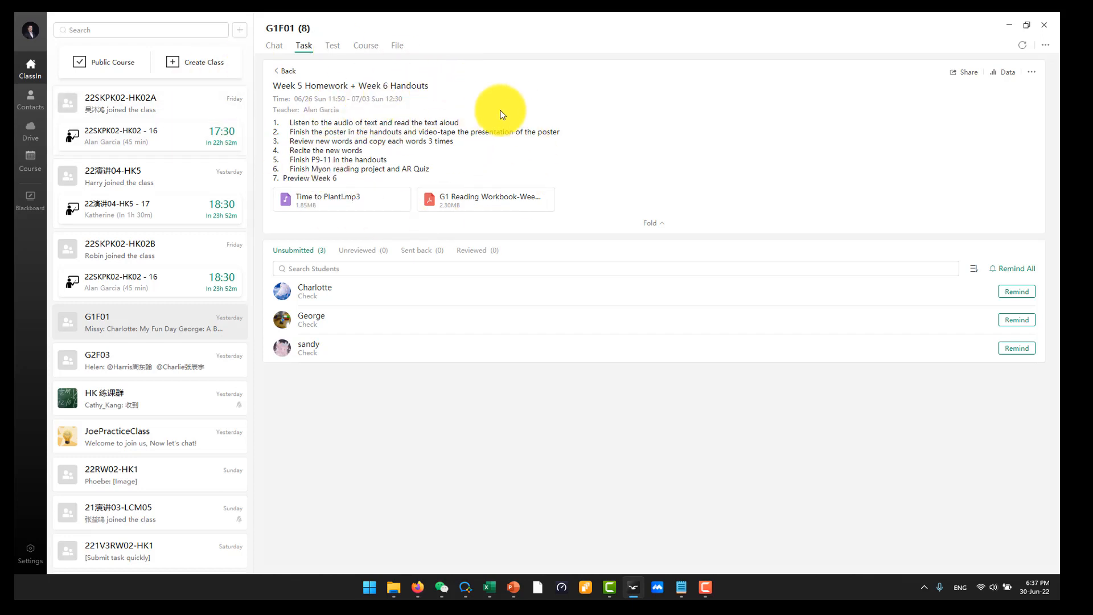
pyautogui.click(281, 47)
pyautogui.click(305, 46)
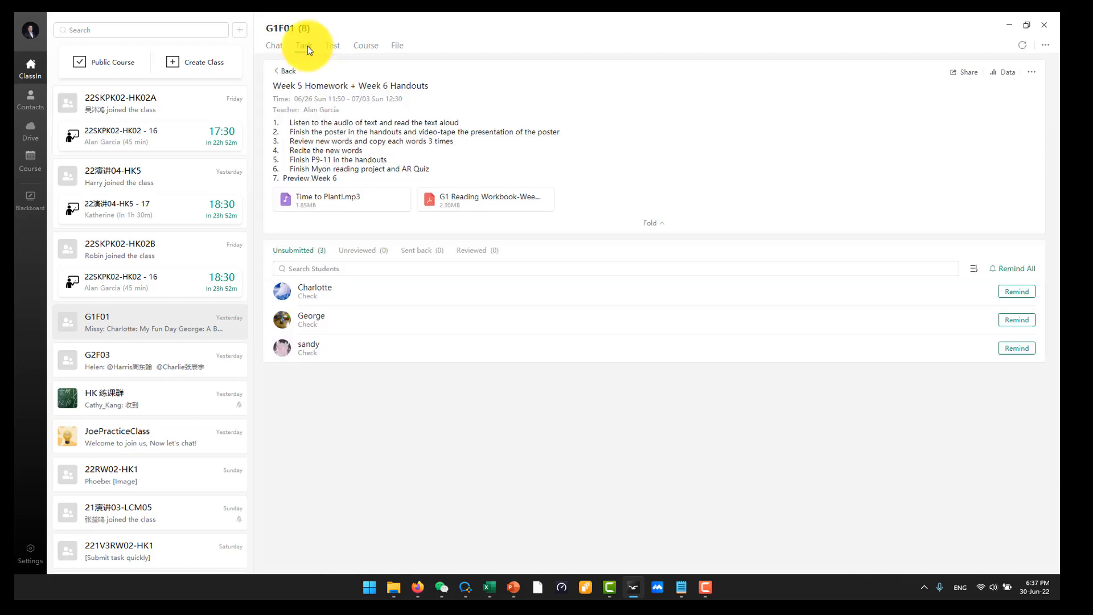
pyautogui.click(286, 74)
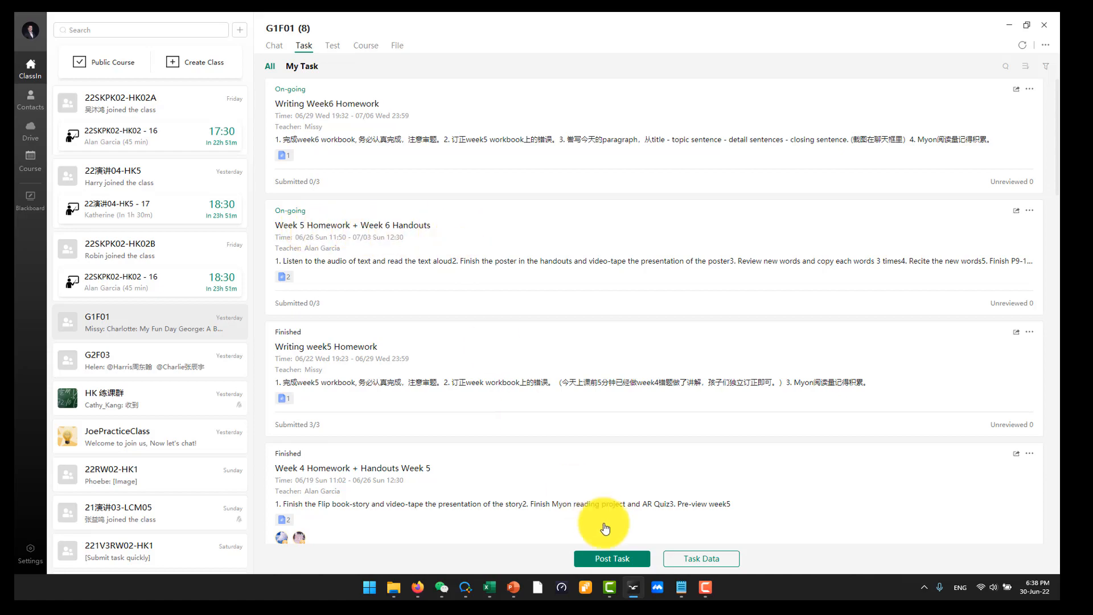
# Create a new task from the Week5 Homework template in the authorized resources under 2022 New Program, Service and Homework, Reading Homework, G1.
pyautogui.click(617, 560)
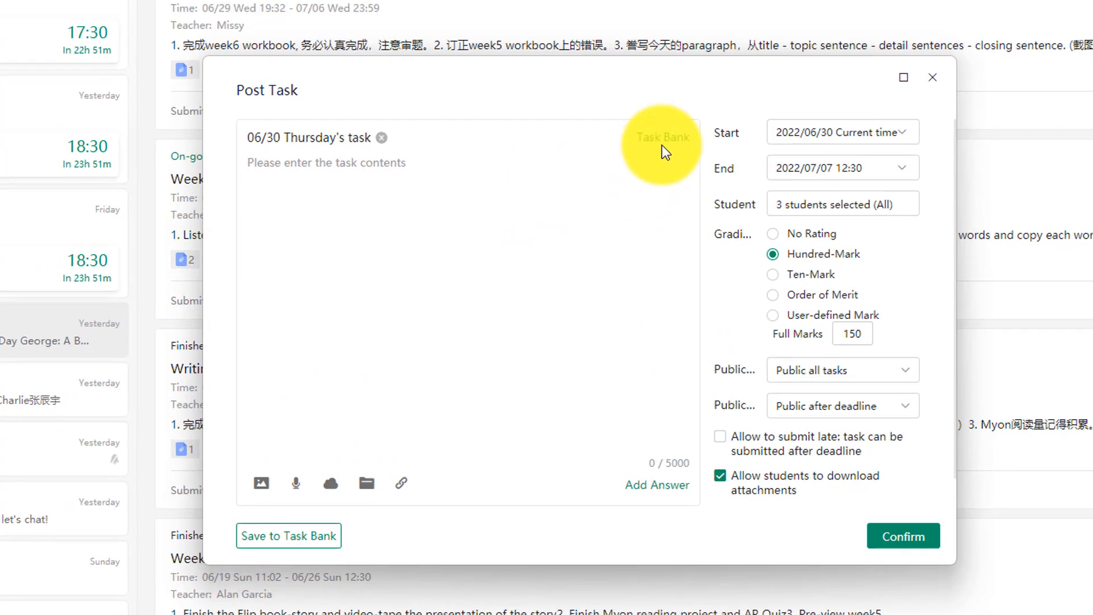
pyautogui.click(614, 179)
pyautogui.click(477, 103)
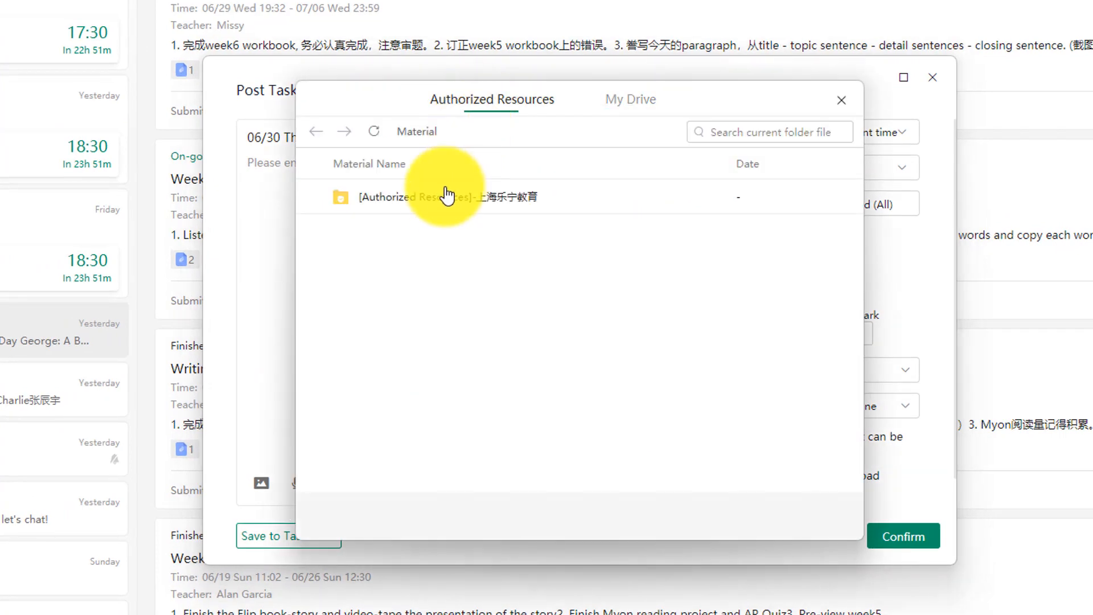
pyautogui.doubleClick(446, 190)
pyautogui.doubleClick(426, 226)
pyautogui.doubleClick(406, 266)
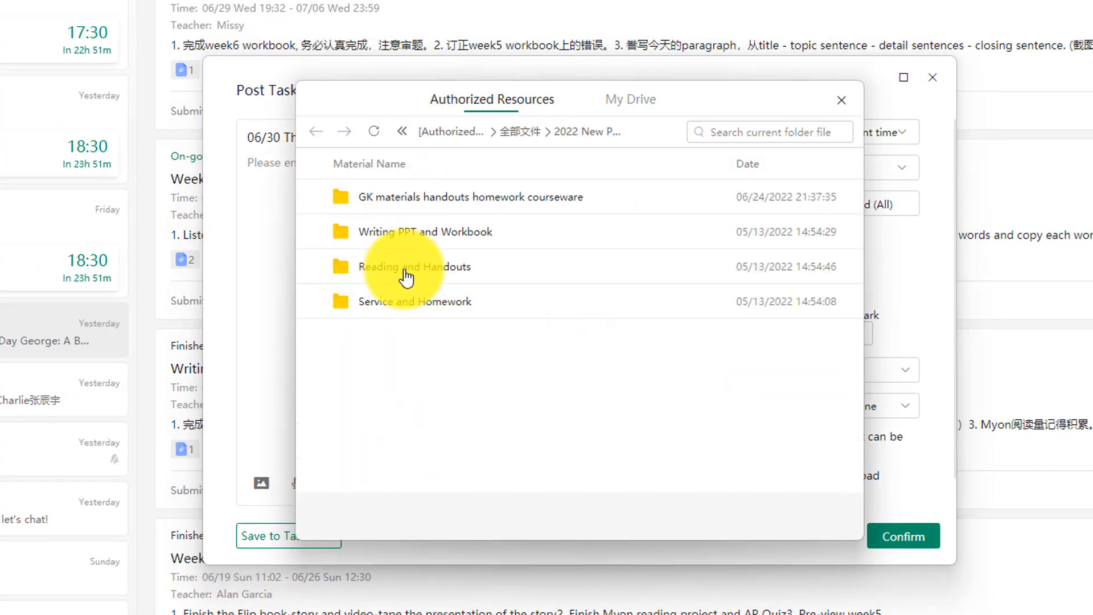
pyautogui.doubleClick(424, 302)
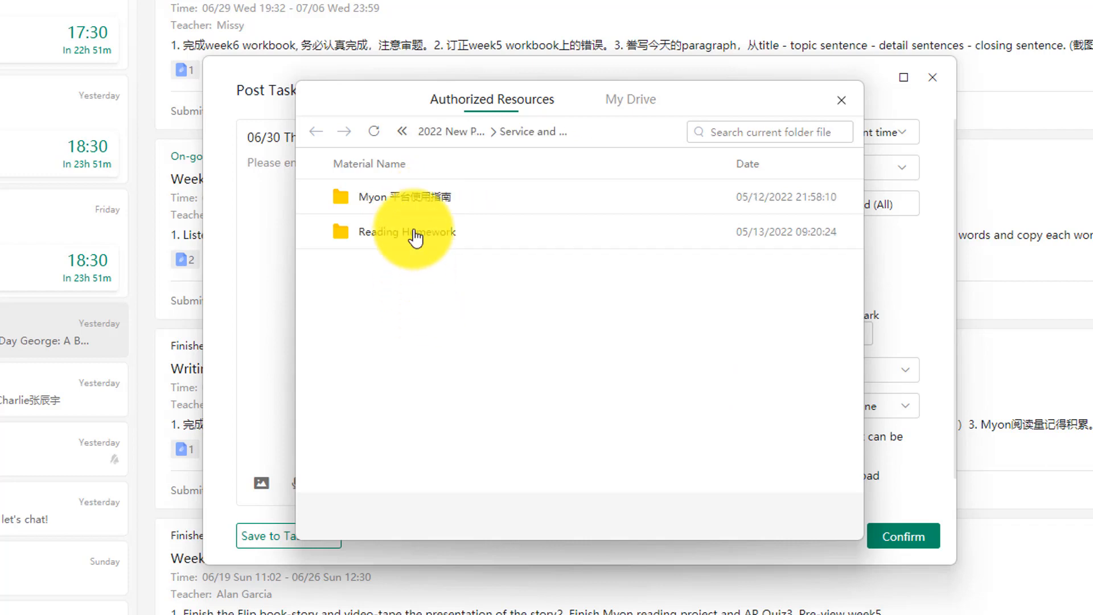
pyautogui.doubleClick(424, 237)
pyautogui.doubleClick(420, 269)
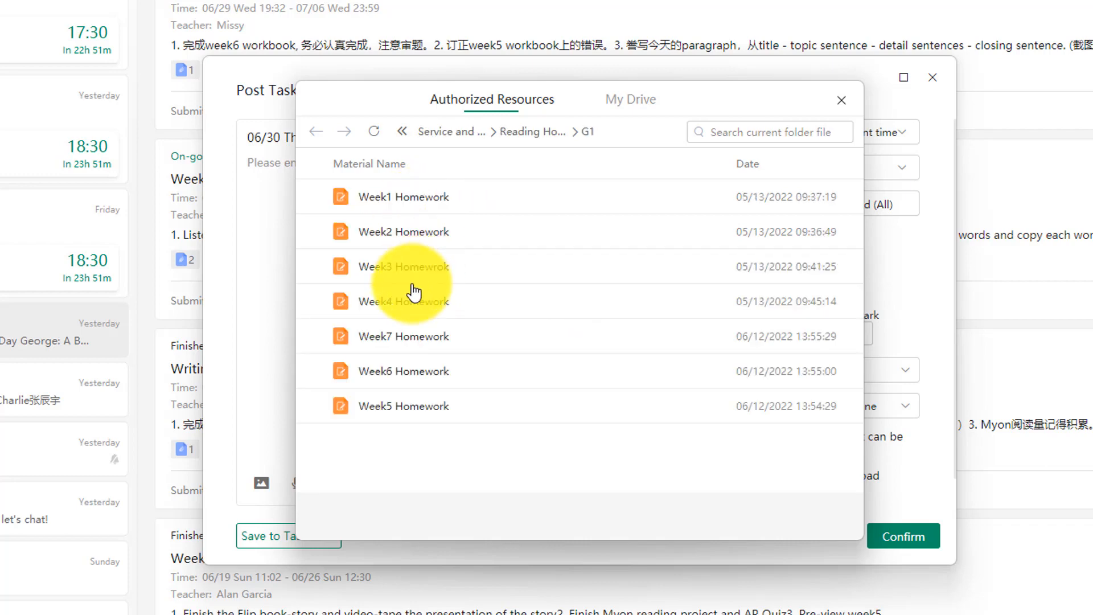
pyautogui.doubleClick(424, 407)
# Copy all seven lines of the Week5 Homework task contents to the clipboard.
pyautogui.moveTo(365, 267); pyautogui.dragTo(244, 167)
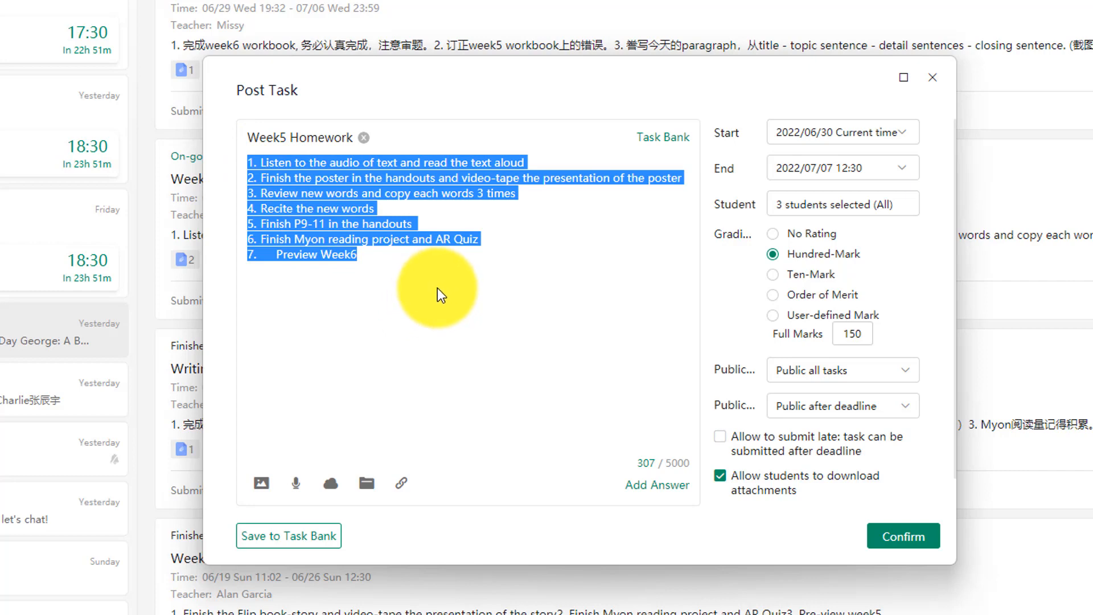
pyautogui.hotkey('ctrl', 'c')
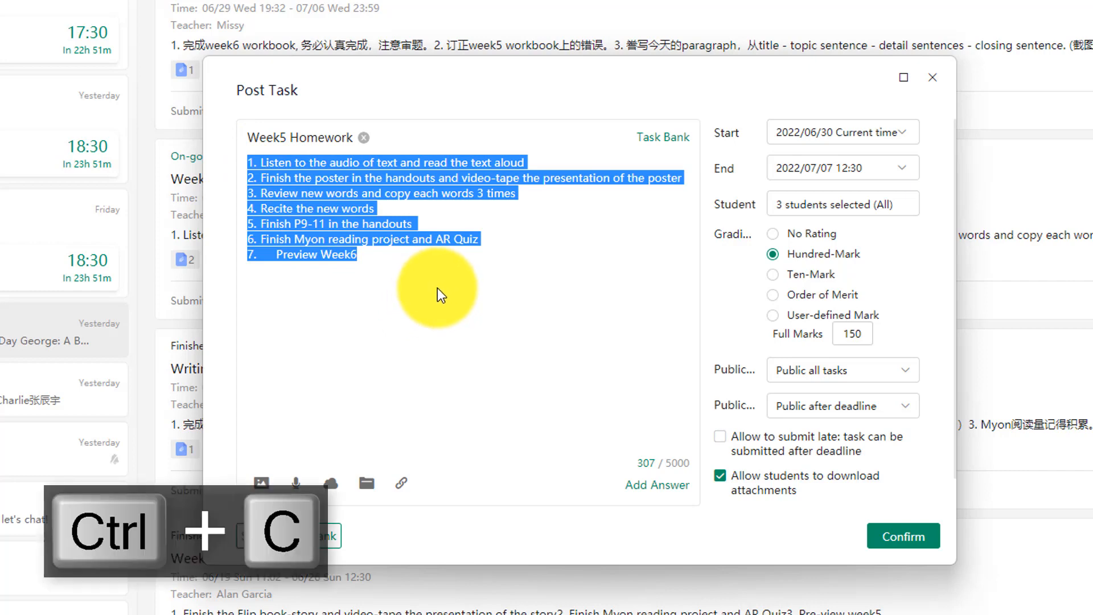
pyautogui.rightClick(370, 217)
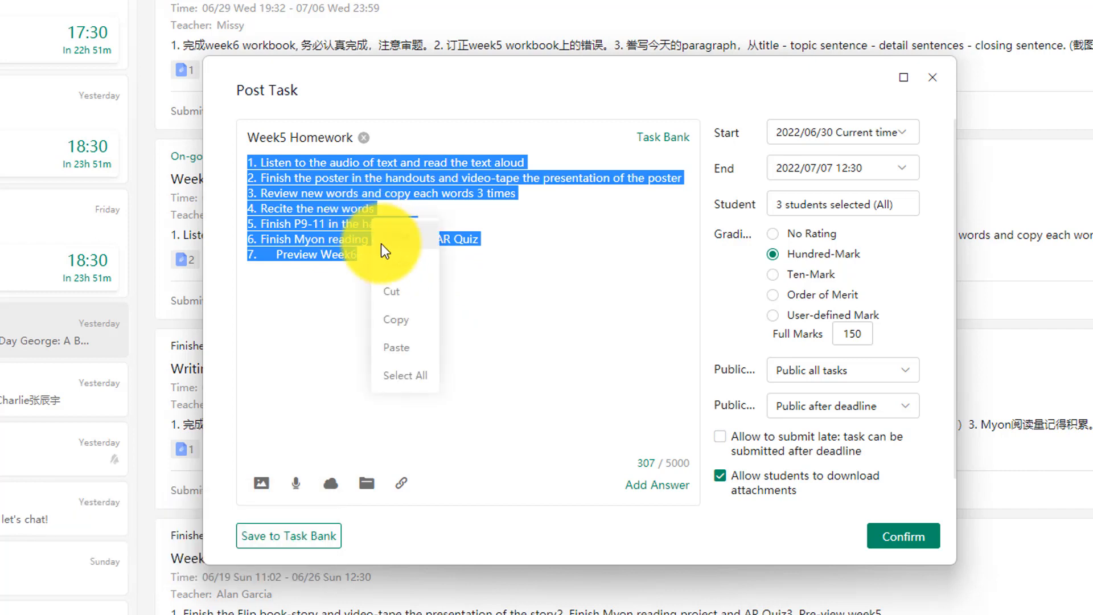
pyautogui.click(404, 319)
pyautogui.click(404, 319)
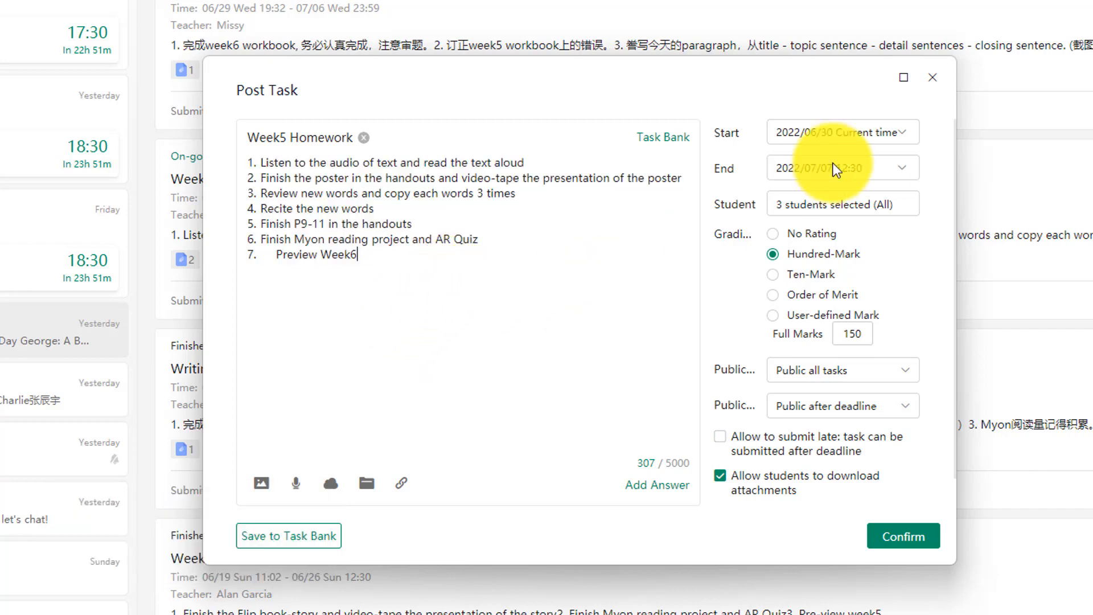
# Open the G1 folder of 2022 New Program, Reading and Handouts in the Task Bank's authorized resources.
pyautogui.click(664, 139)
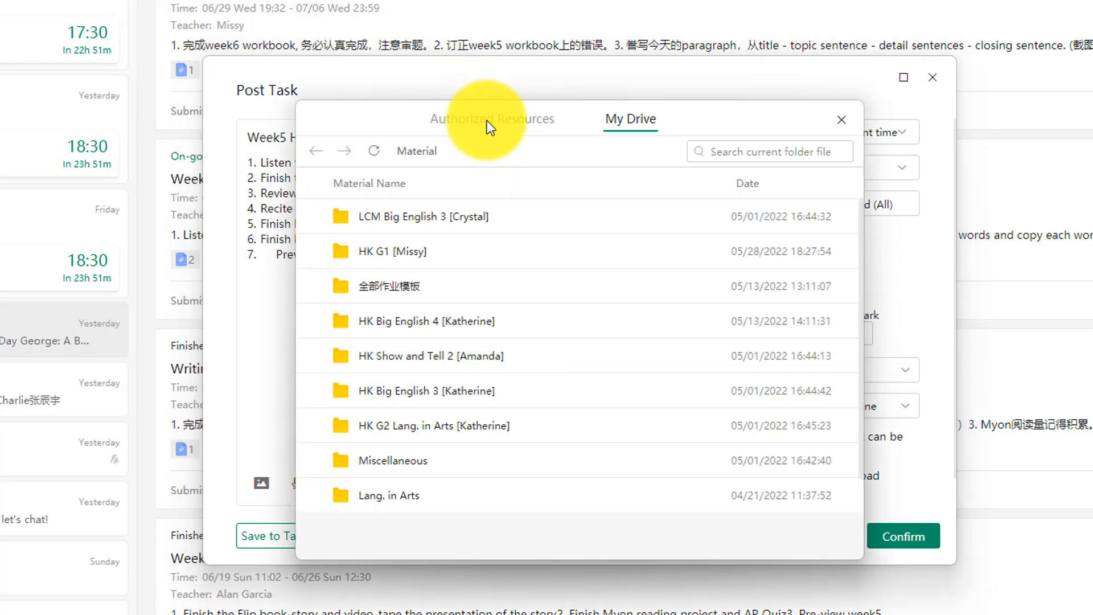
pyautogui.click(486, 120)
pyautogui.doubleClick(483, 215)
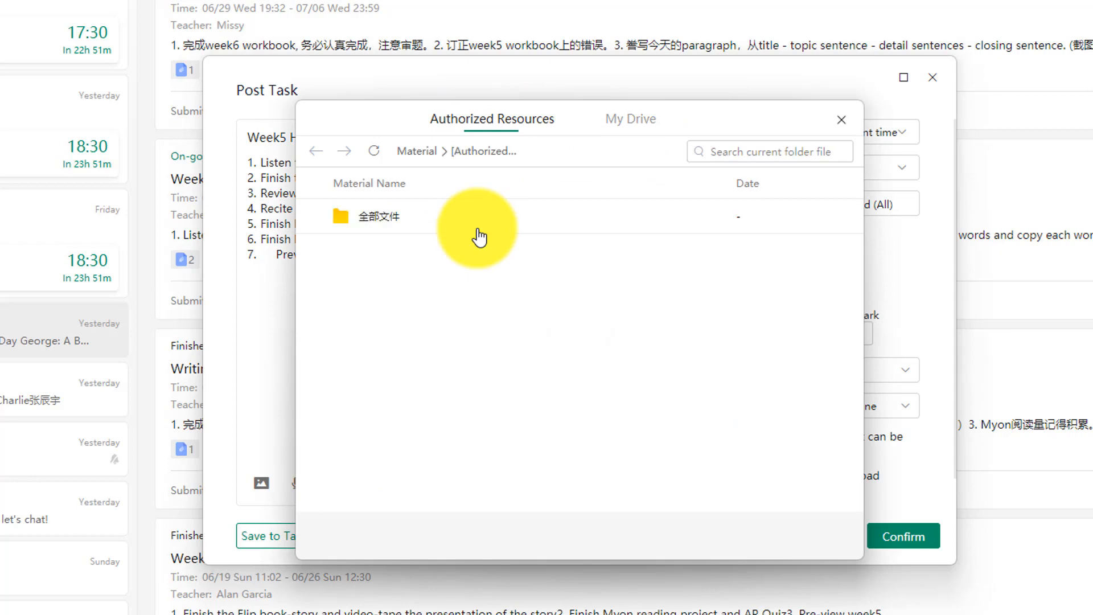
pyautogui.doubleClick(466, 230)
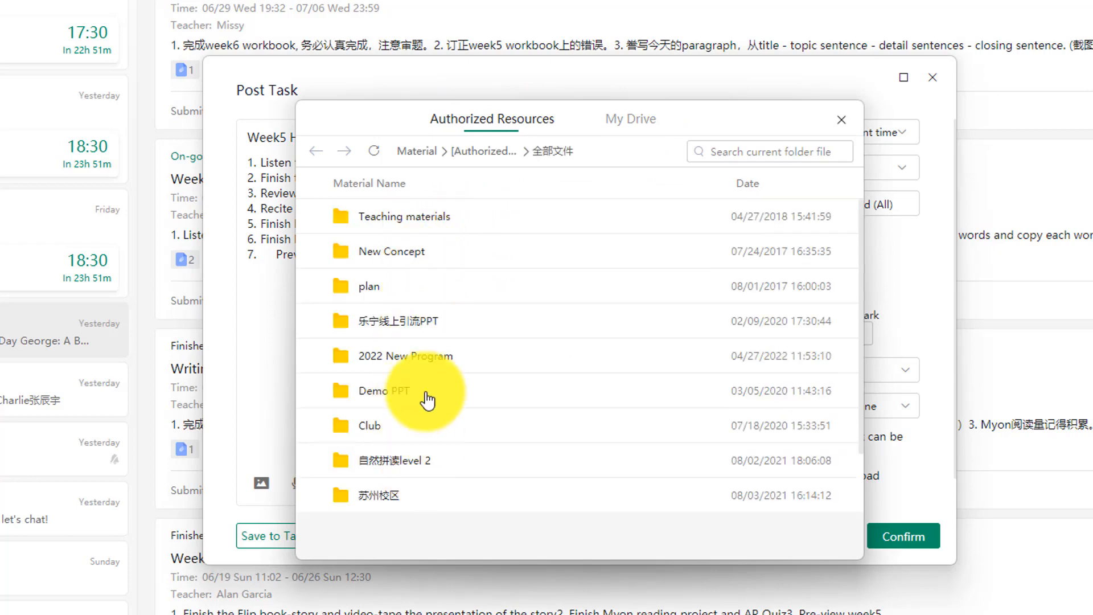
pyautogui.scroll(-1, 427, 353)
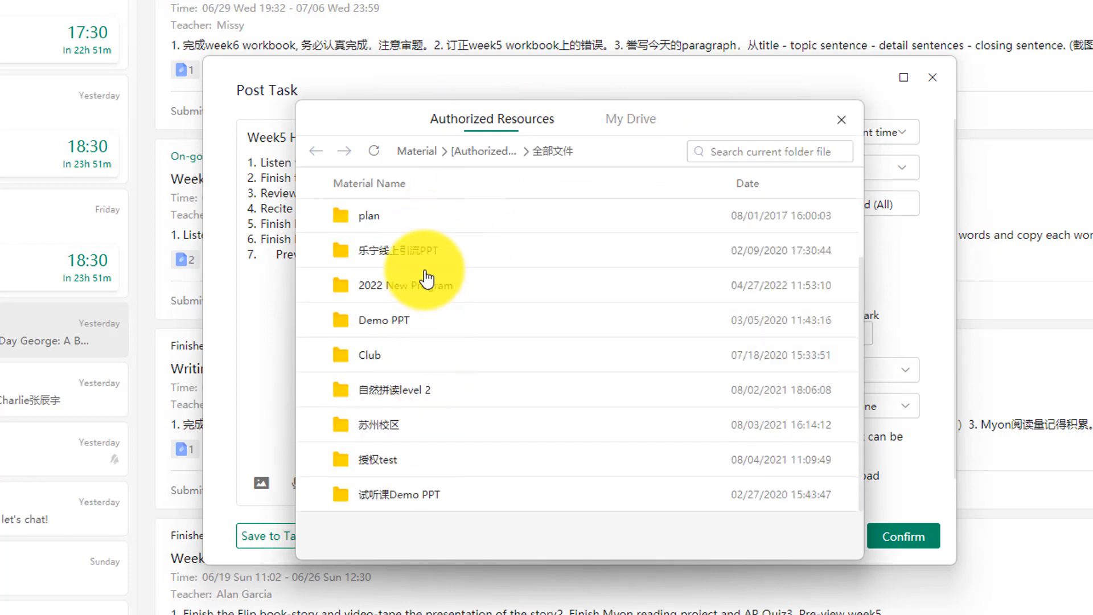
pyautogui.doubleClick(416, 287)
pyautogui.doubleClick(438, 286)
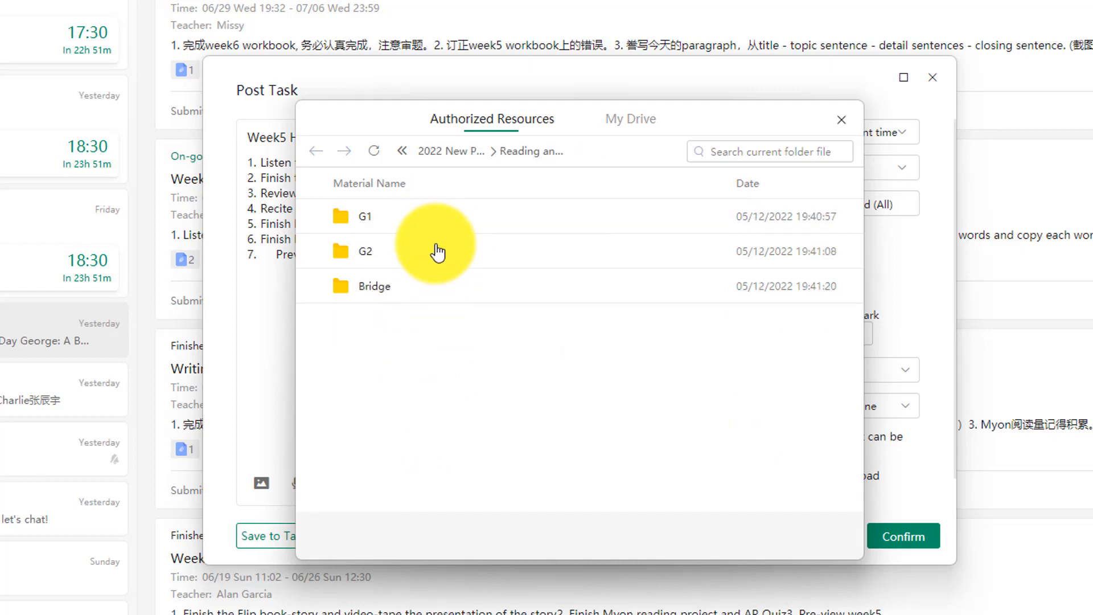
pyautogui.doubleClick(431, 231)
# Load the Week6 template from G1's Handouts folder, overwriting the current task contents.
pyautogui.doubleClick(430, 219)
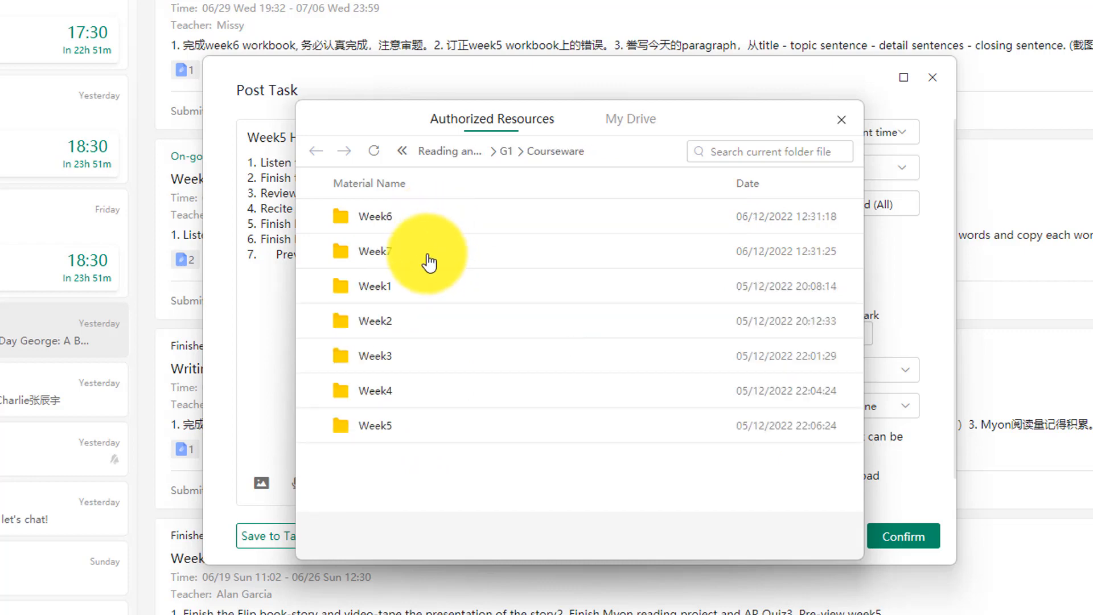
pyautogui.click(518, 151)
pyautogui.doubleClick(433, 228)
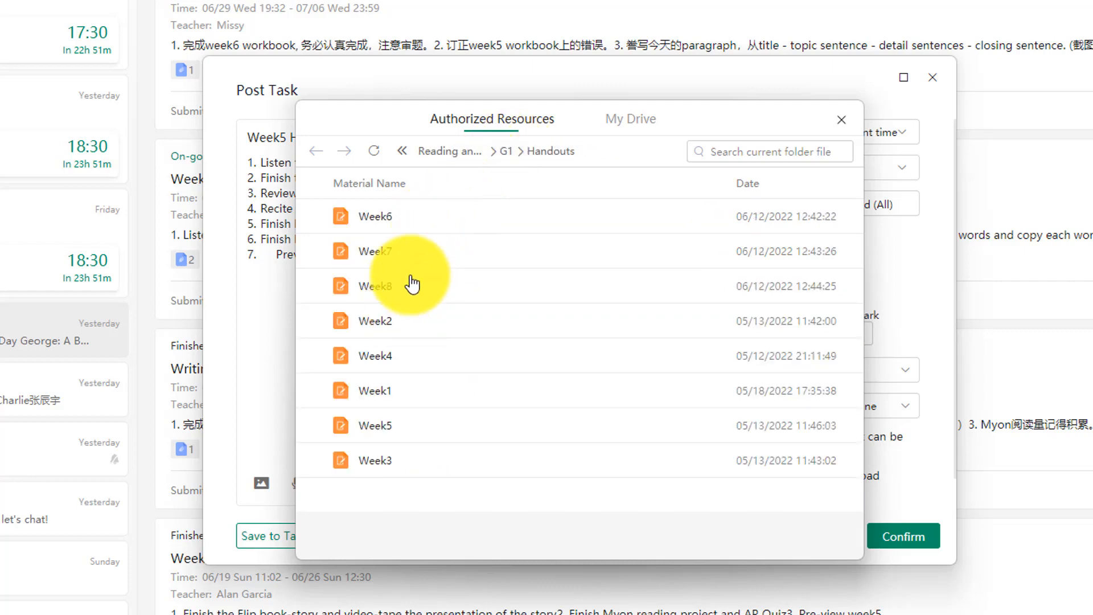
pyautogui.doubleClick(415, 224)
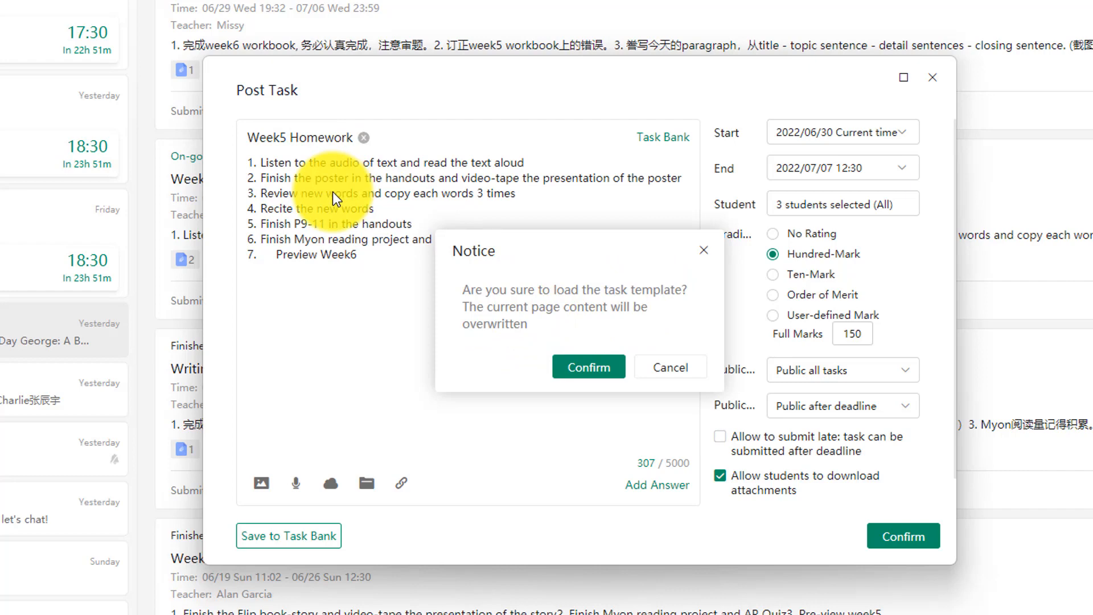
pyautogui.click(580, 370)
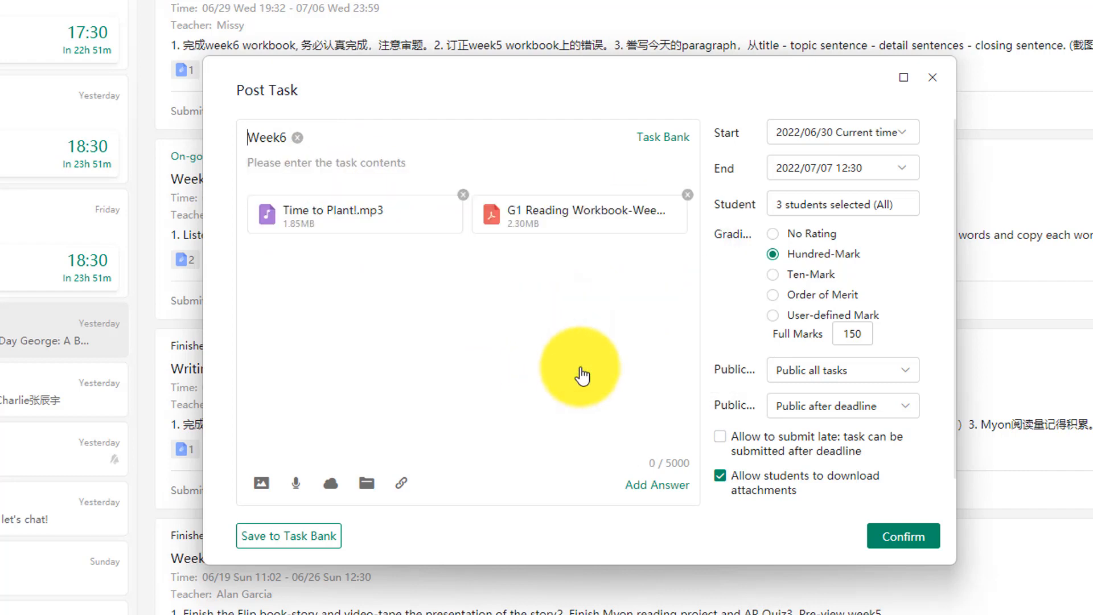
# Paste the copied homework lines into the Week6 task contents and remove the extra spaces before "Preview Week6" in line 7.
pyautogui.click(325, 165)
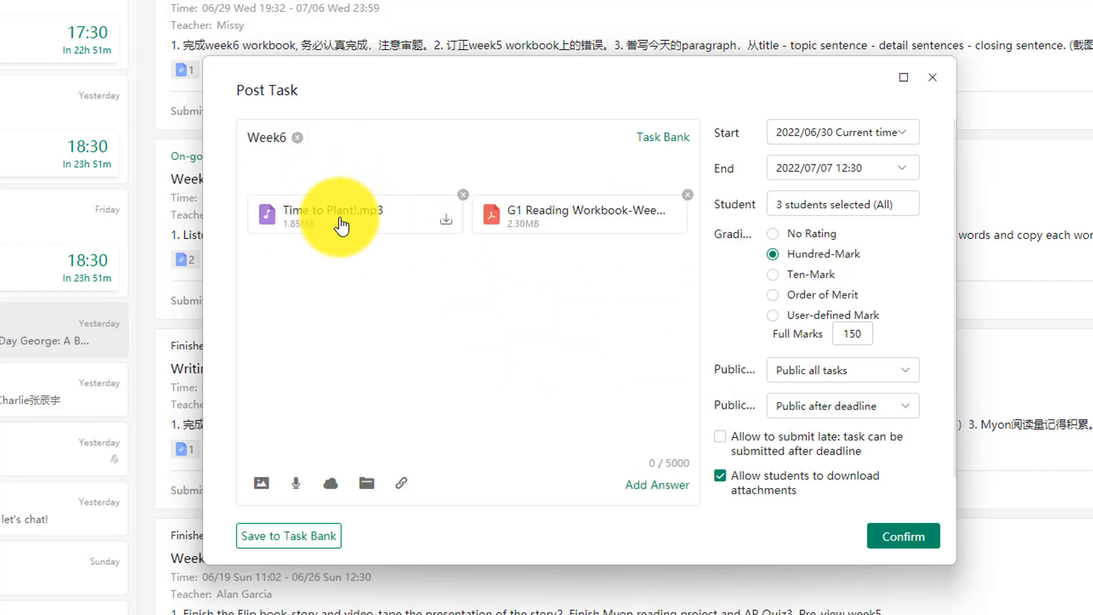
pyautogui.hotkey('ctrl', 'v')
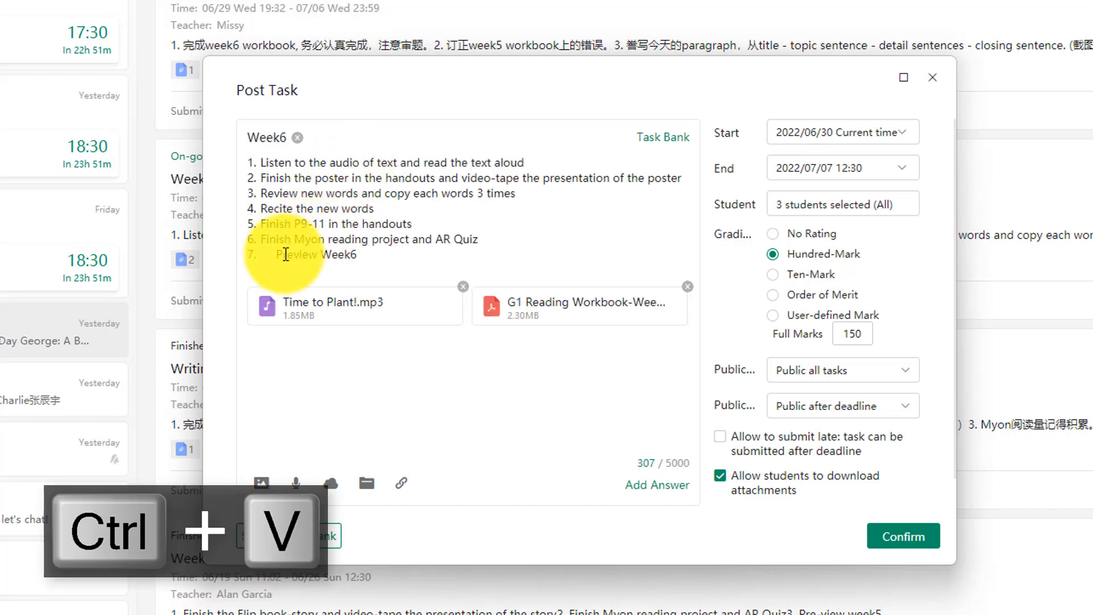
pyautogui.click(276, 257)
pyautogui.press('BackSpace')
pyautogui.press('BackSpace')
pyautogui.press('BackSpace')
pyautogui.press('BackSpace')
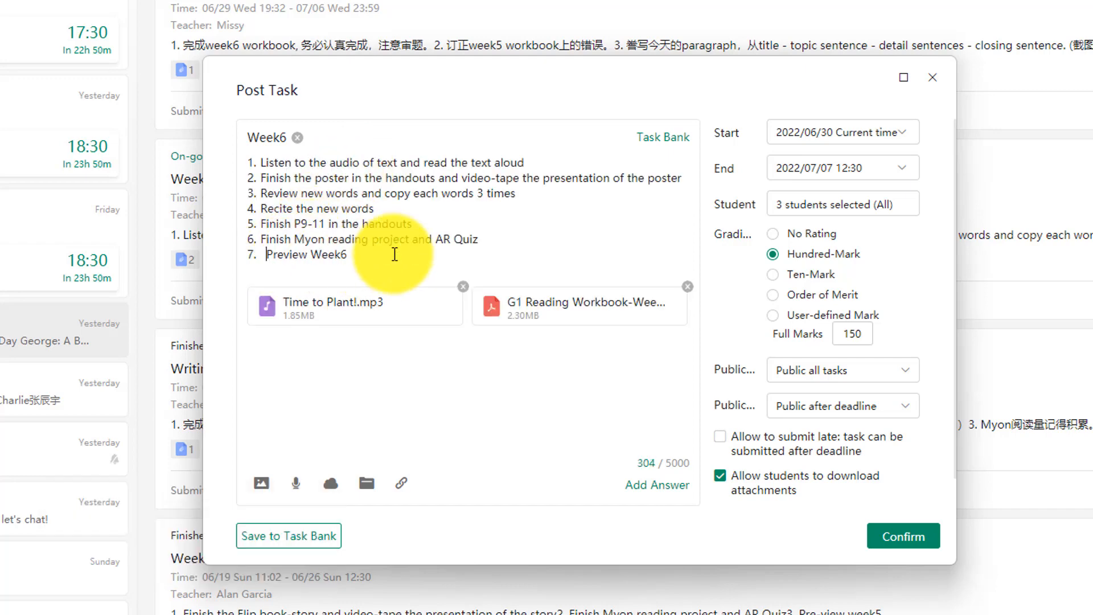
pyautogui.press('BackSpace')
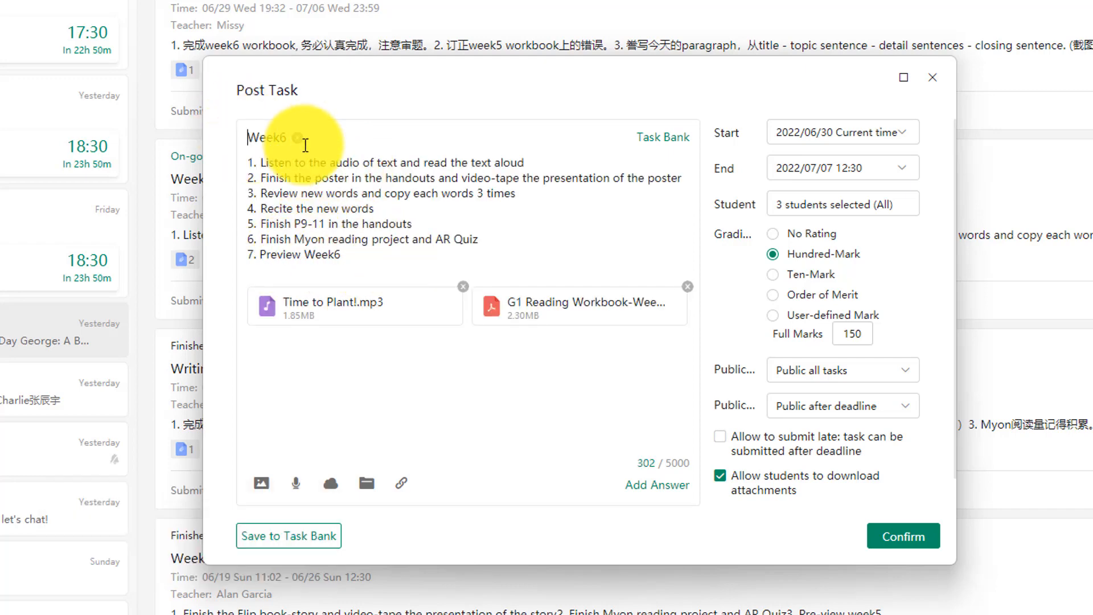
# Title the task "Week 5 Homework + Handouts of Week 6" and post it to the class.
pyautogui.write('We')
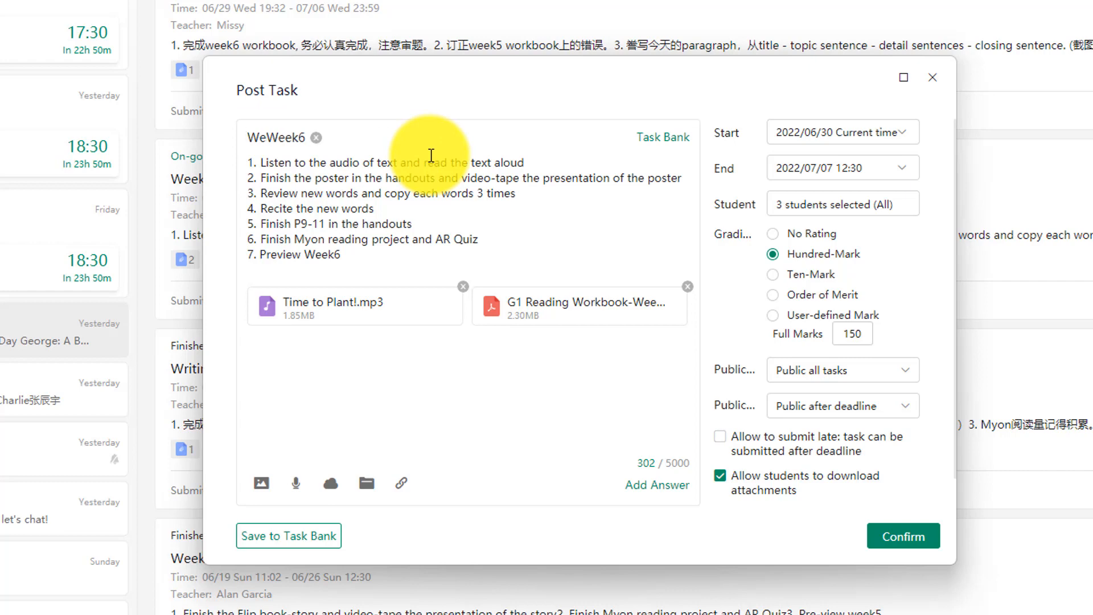
pyautogui.write('ek 5')
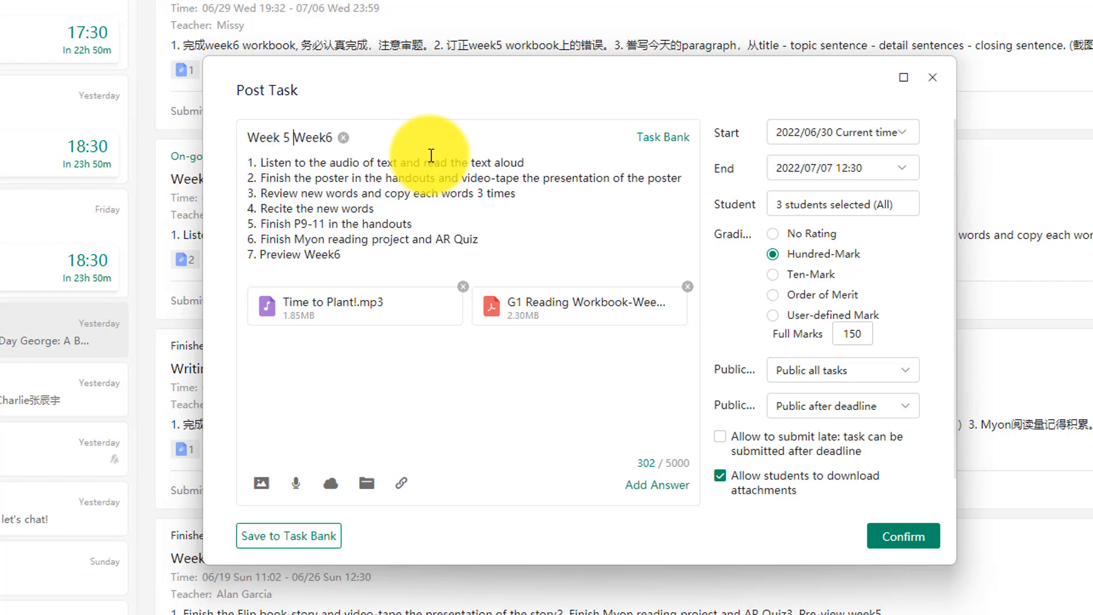
pyautogui.write(' Homewokr')
pyautogui.press('BackSpace')
pyautogui.press('BackSpace')
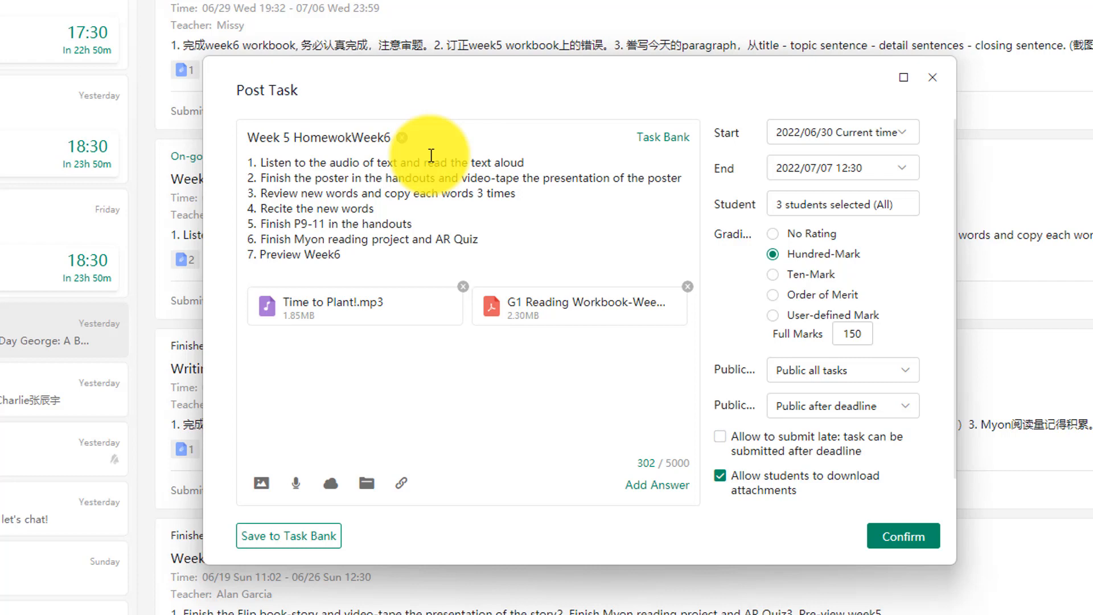
pyautogui.write('rk + Handouts of')
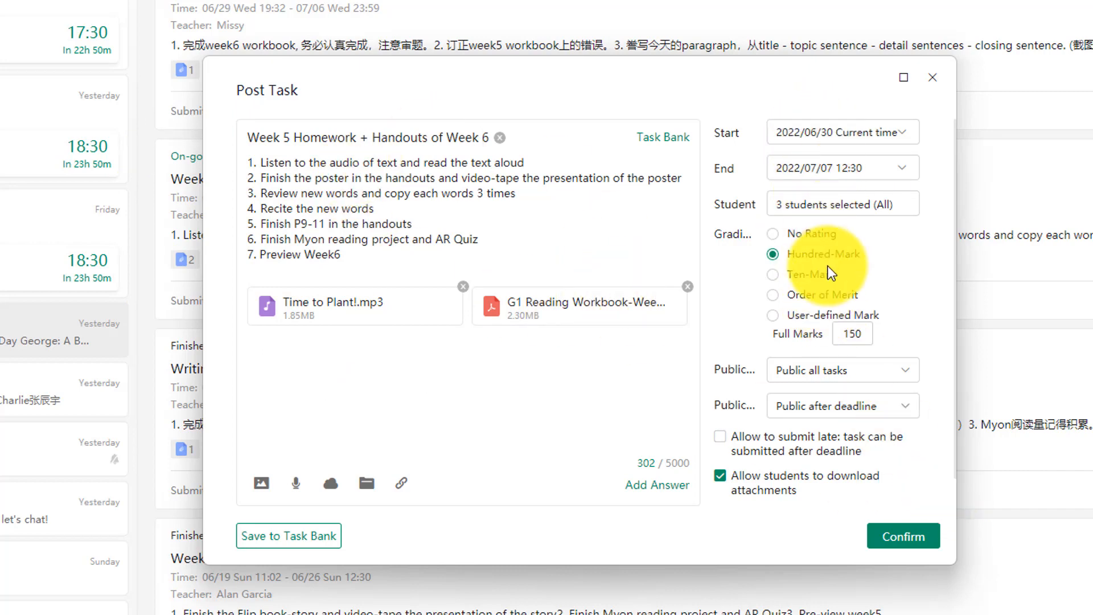
pyautogui.click(909, 539)
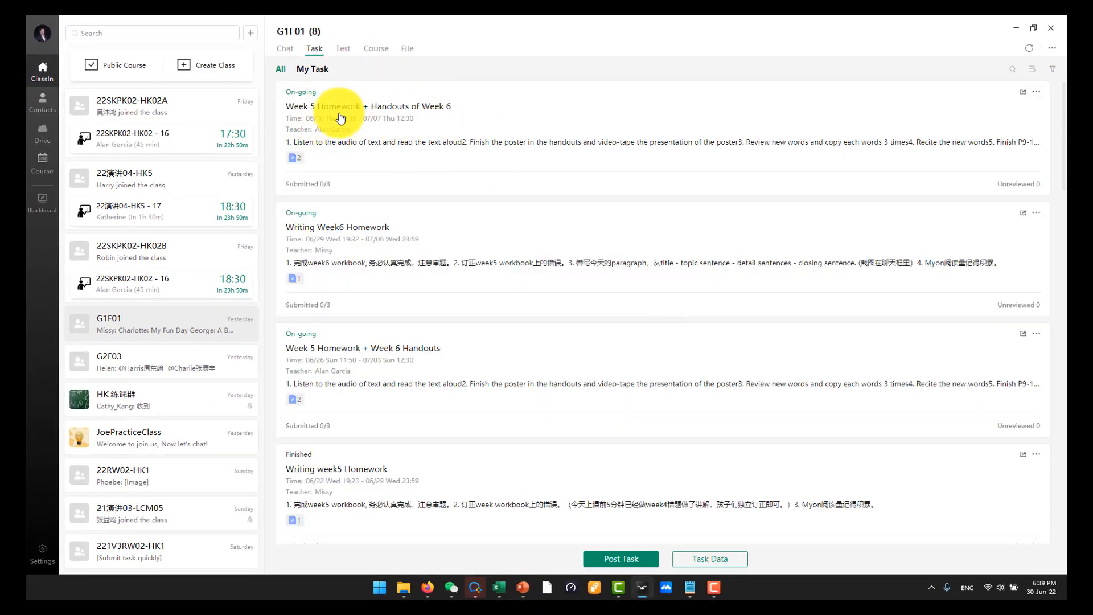
# Delete the newly posted "Week 5 Homework + Handouts of Week 6" task from the class's task list.
pyautogui.click(1036, 92)
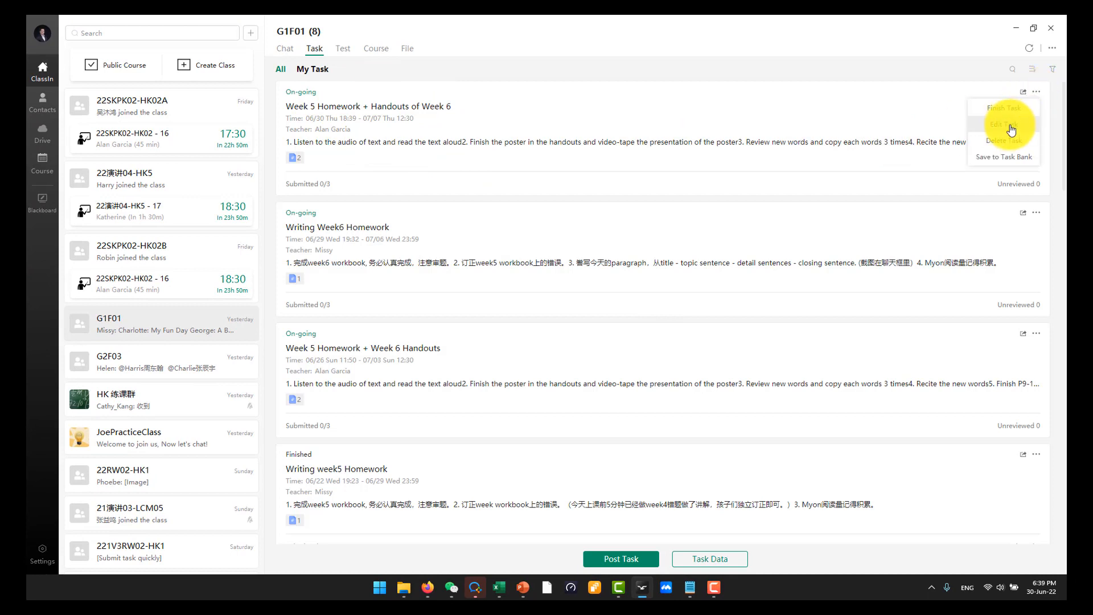
pyautogui.click(1012, 140)
pyautogui.click(671, 344)
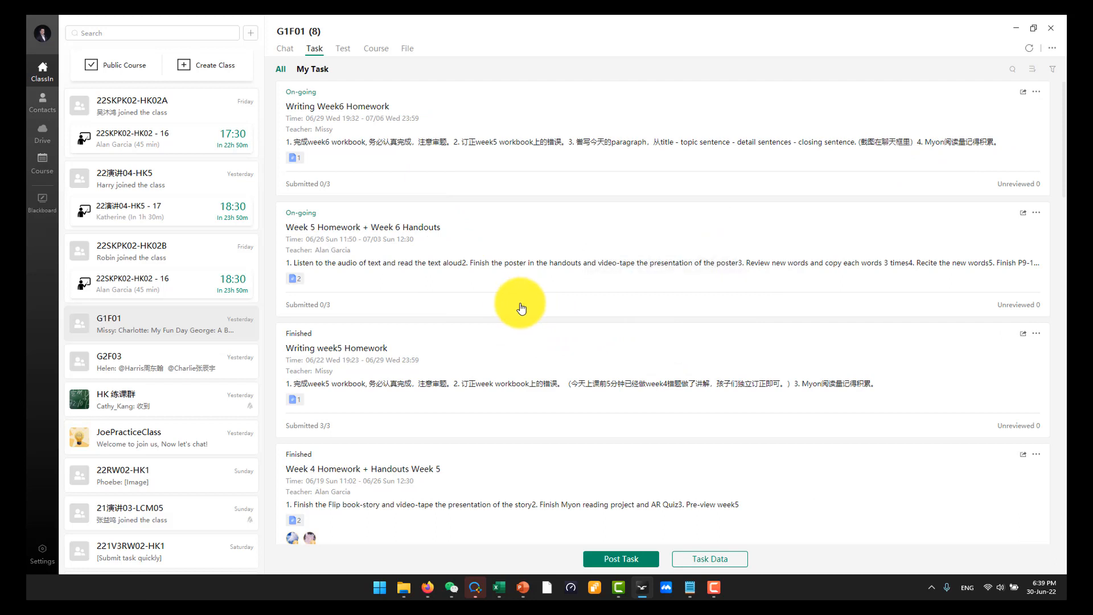
# Open the review of the finished "Week 3 Homework + Week 4 Handouts" task in G1F01 and enlarge and reposition its window.
pyautogui.scroll(-6, 491, 317)
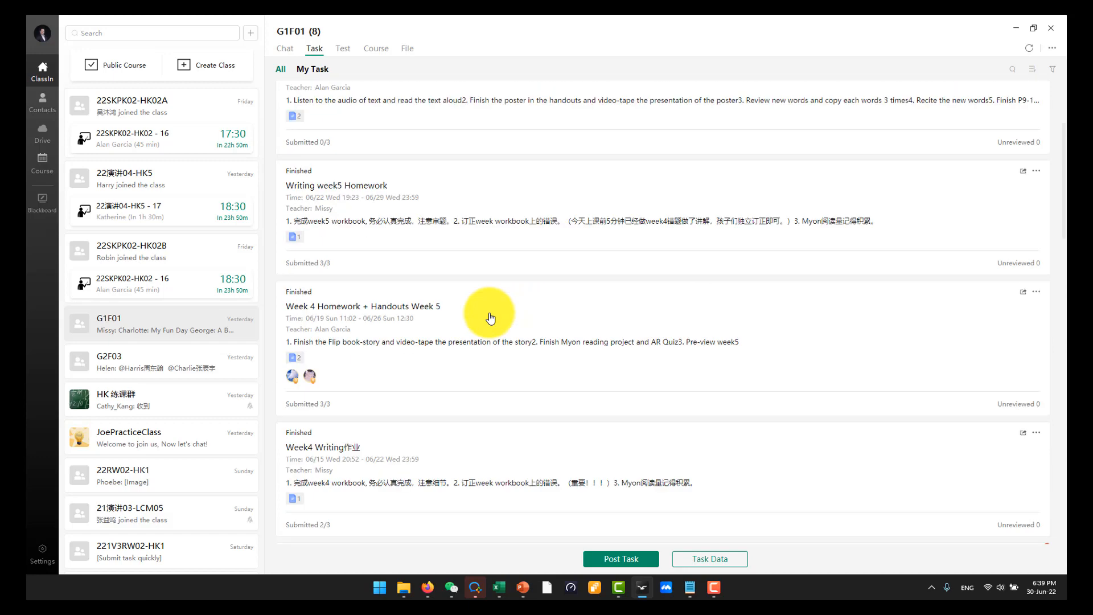
pyautogui.scroll(-2, 484, 350)
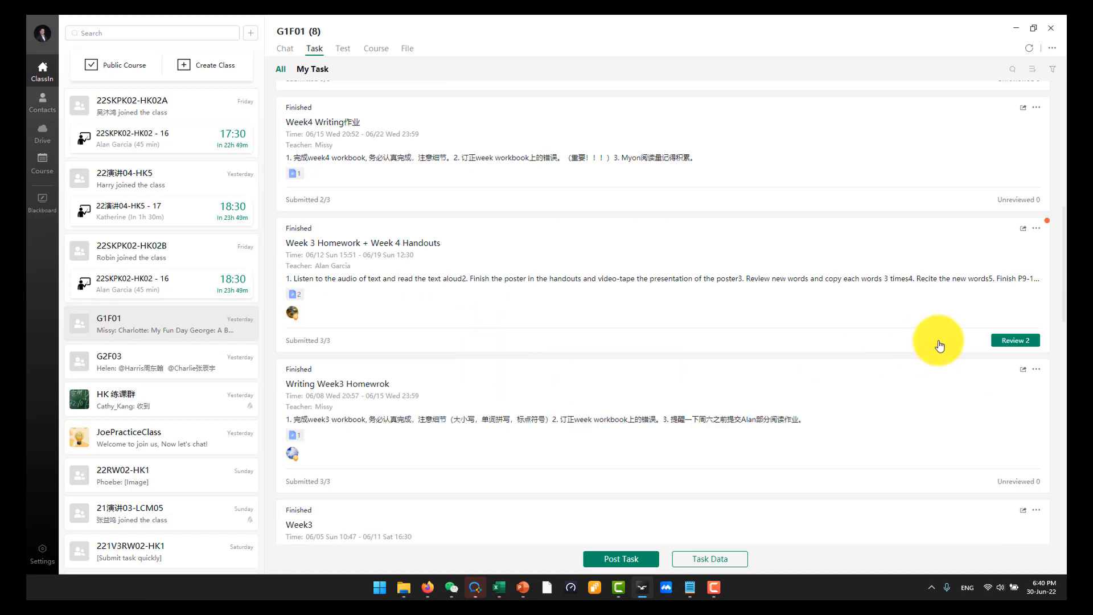
pyautogui.click(187, 329)
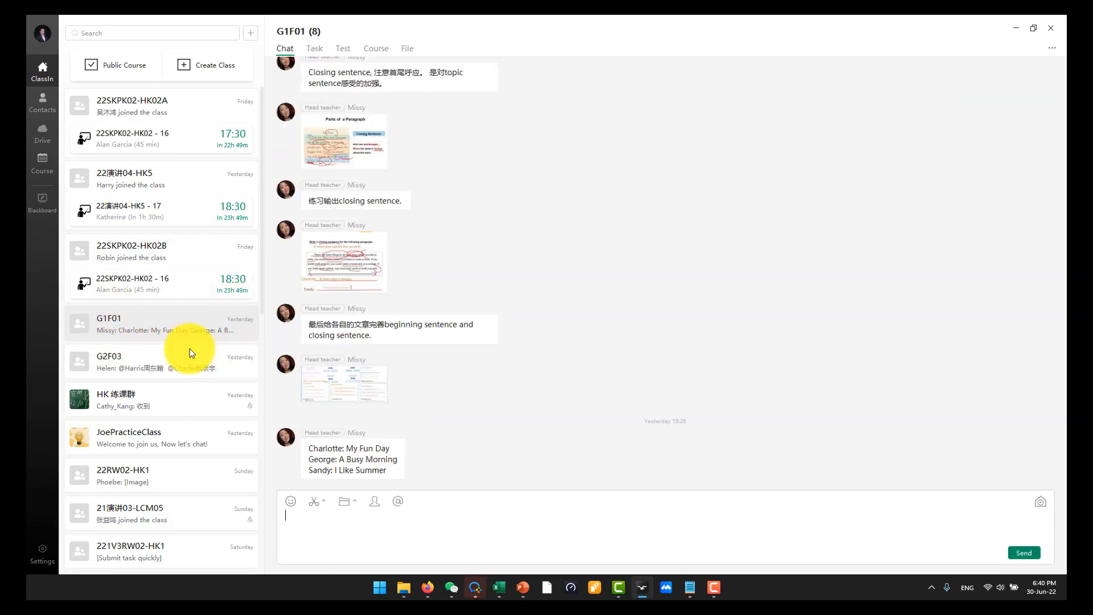
pyautogui.click(315, 52)
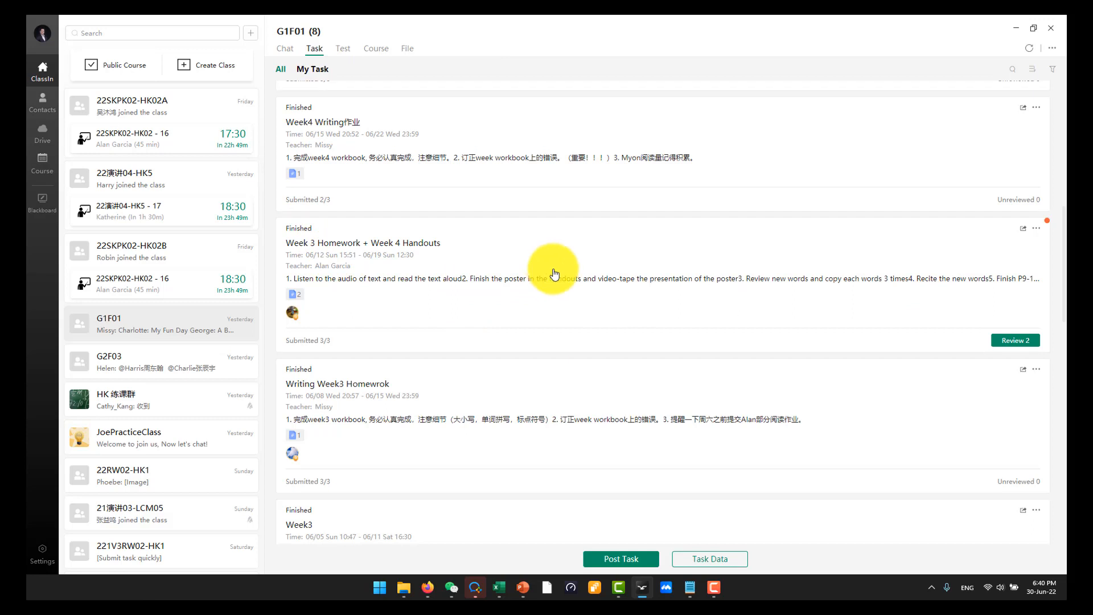
pyautogui.click(1021, 344)
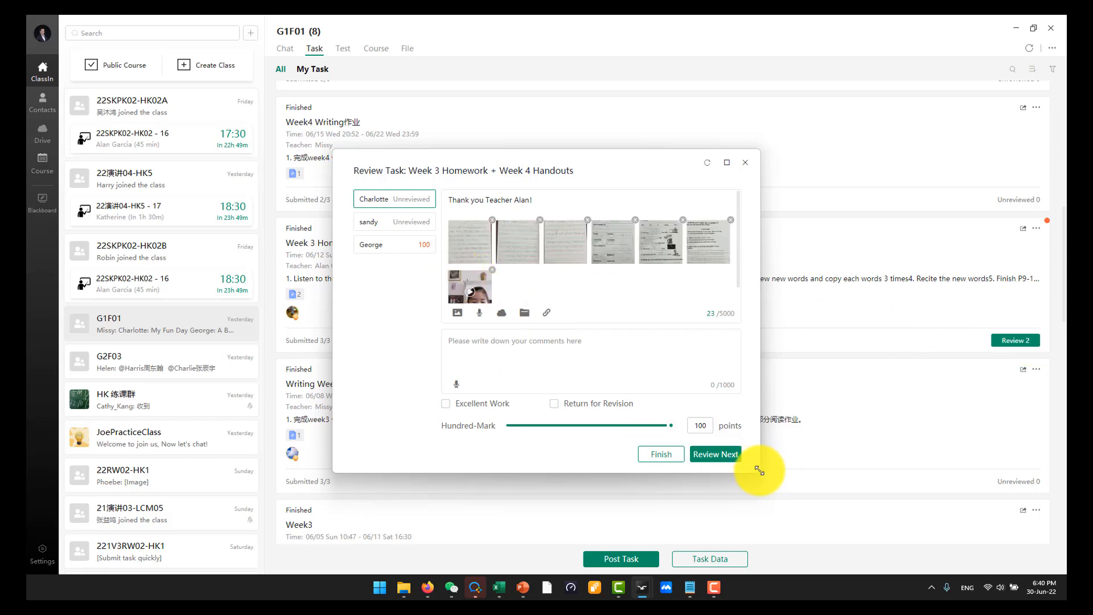
pyautogui.moveTo(760, 470); pyautogui.dragTo(980, 537)
pyautogui.moveTo(757, 176); pyautogui.dragTo(668, 97)
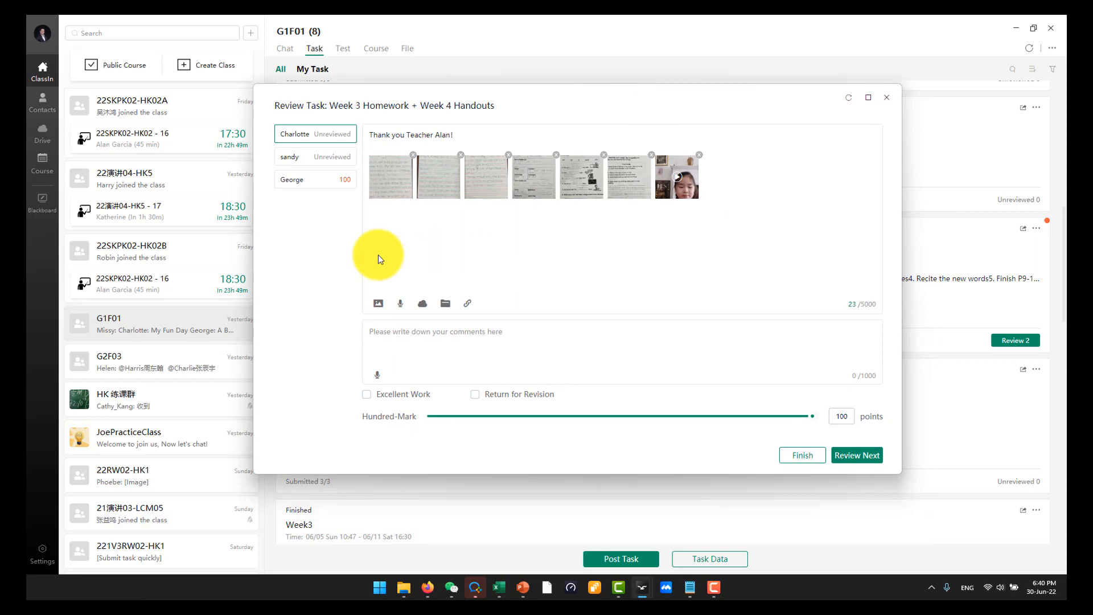
# Open the second student's first photo and tick the definition, antonym and sentence for "hunt" and the definition and antonym for "pop up".
pyautogui.click(320, 159)
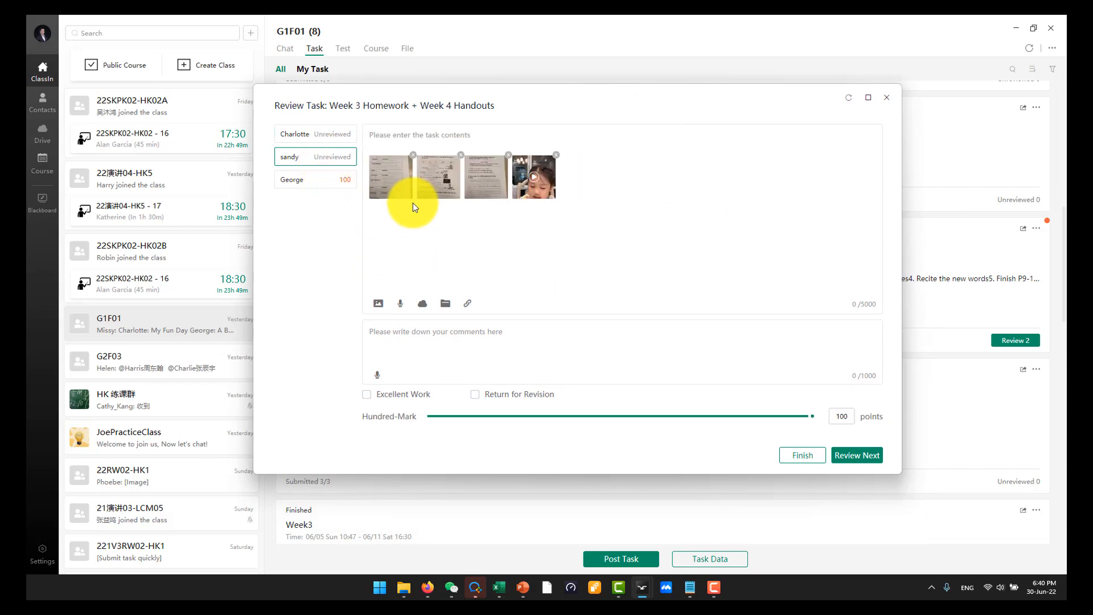
pyautogui.click(402, 190)
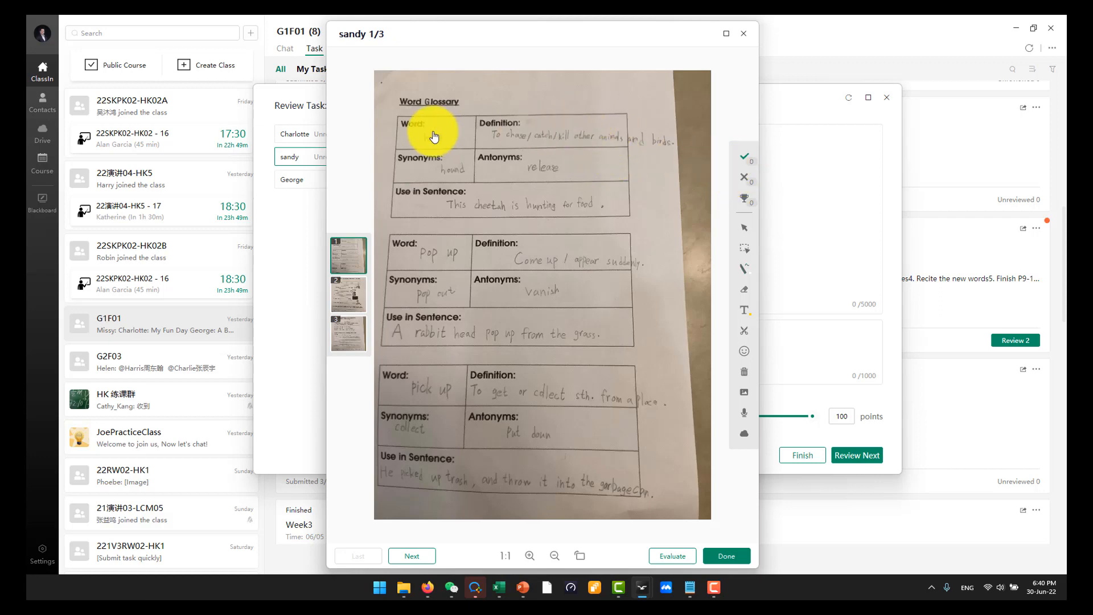
pyautogui.click(580, 127)
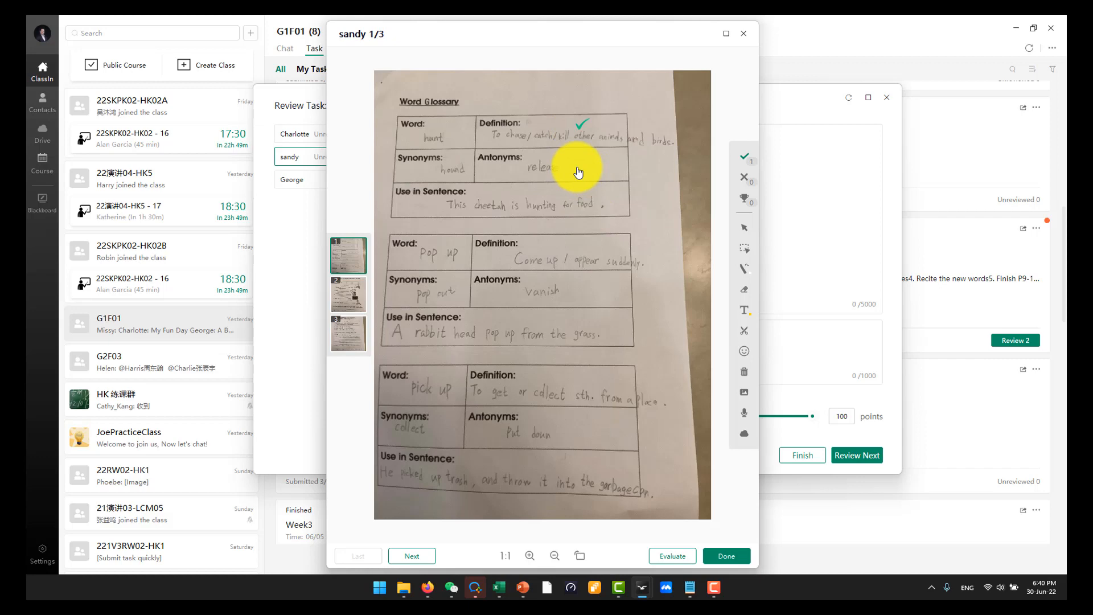
pyautogui.click(577, 171)
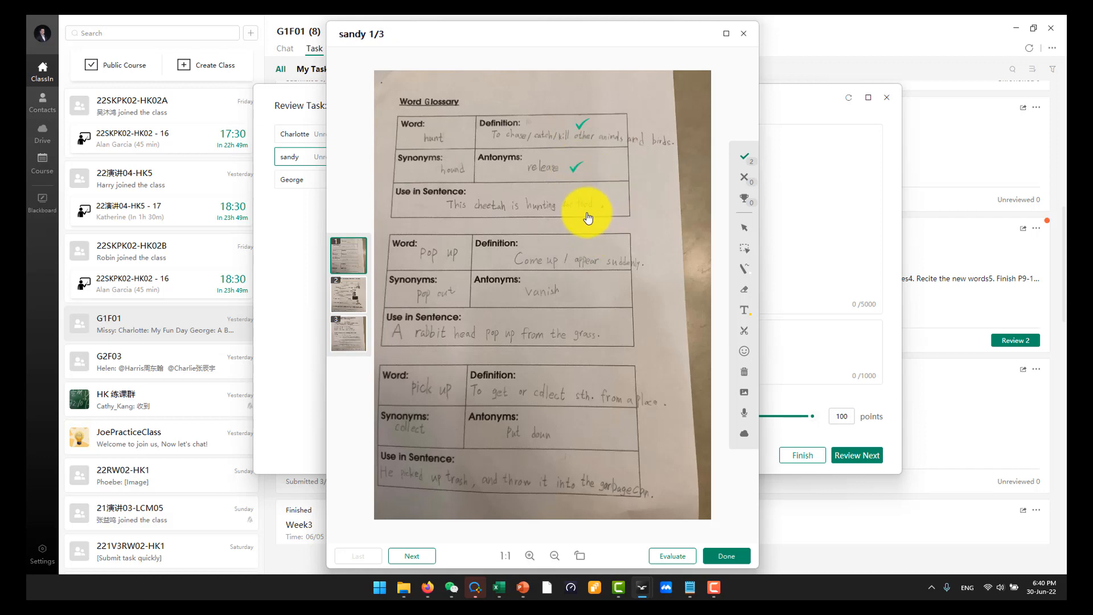
pyautogui.click(610, 204)
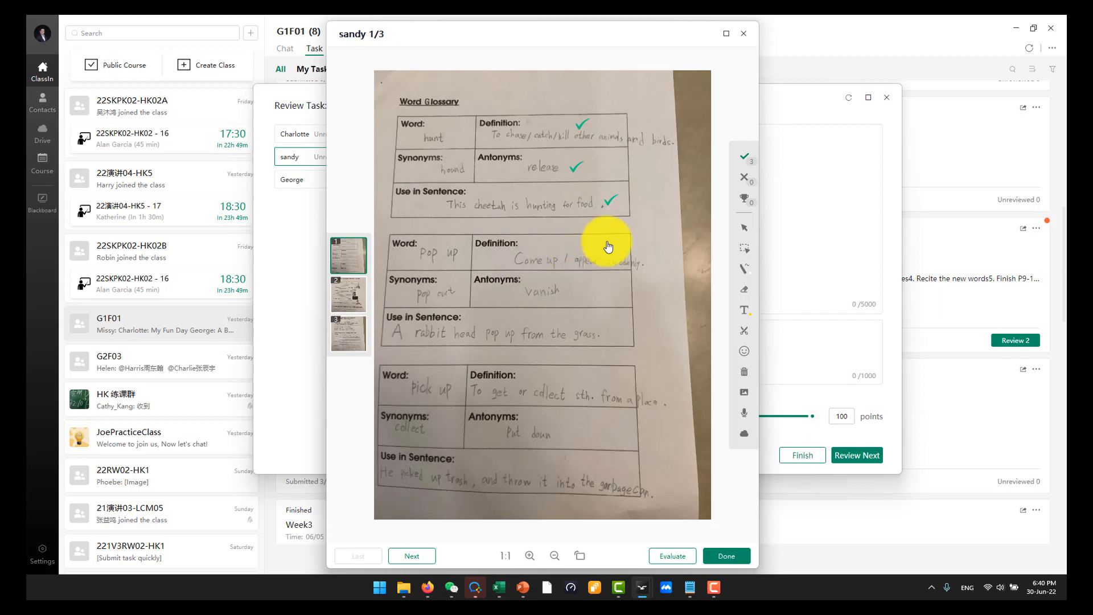
pyautogui.click(608, 245)
pyautogui.click(582, 295)
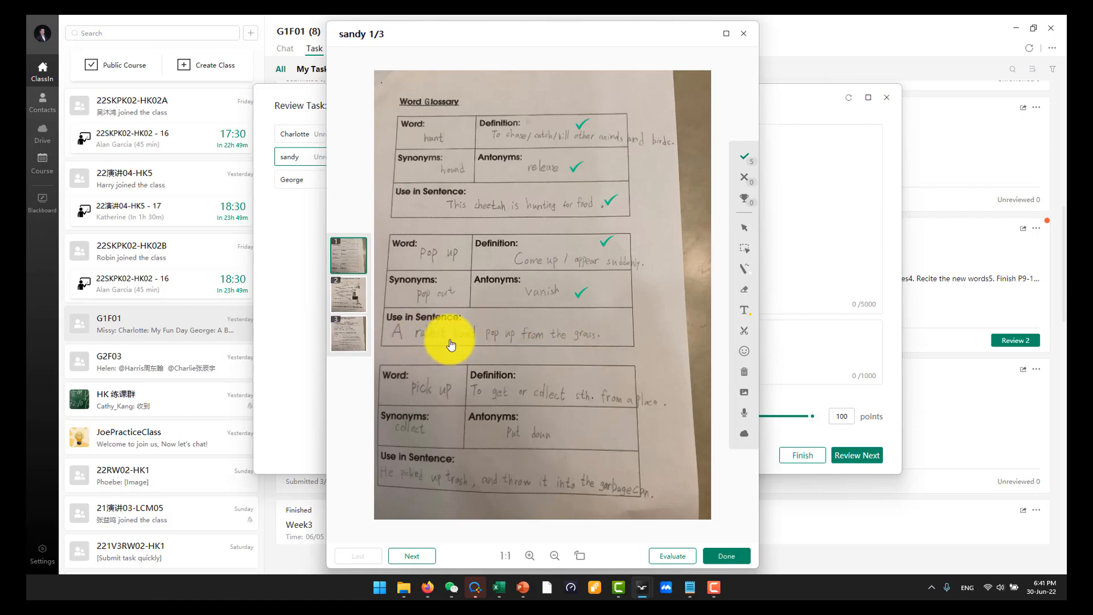
# Add the red text correction "A rabbit's head pops up from the grass." below the "pop up" sentence.
pyautogui.click(744, 291)
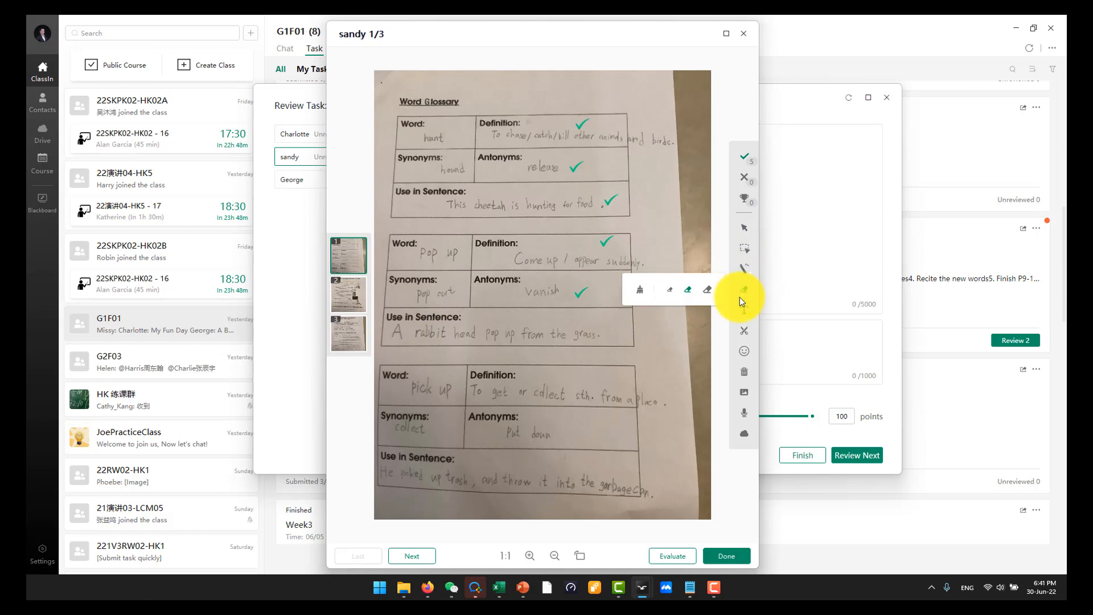
pyautogui.click(746, 312)
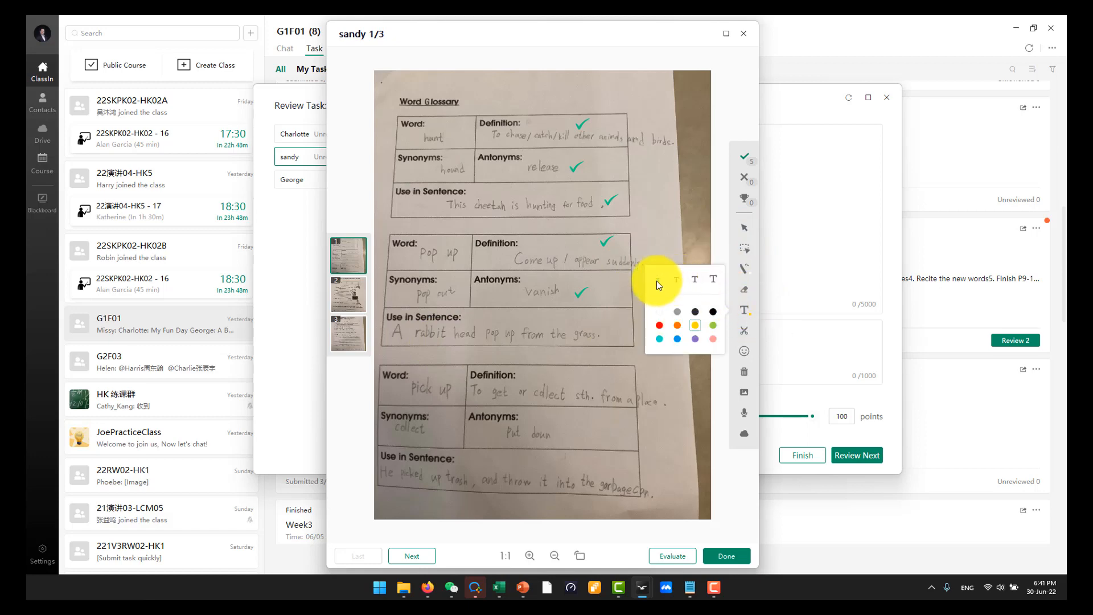
pyautogui.click(660, 325)
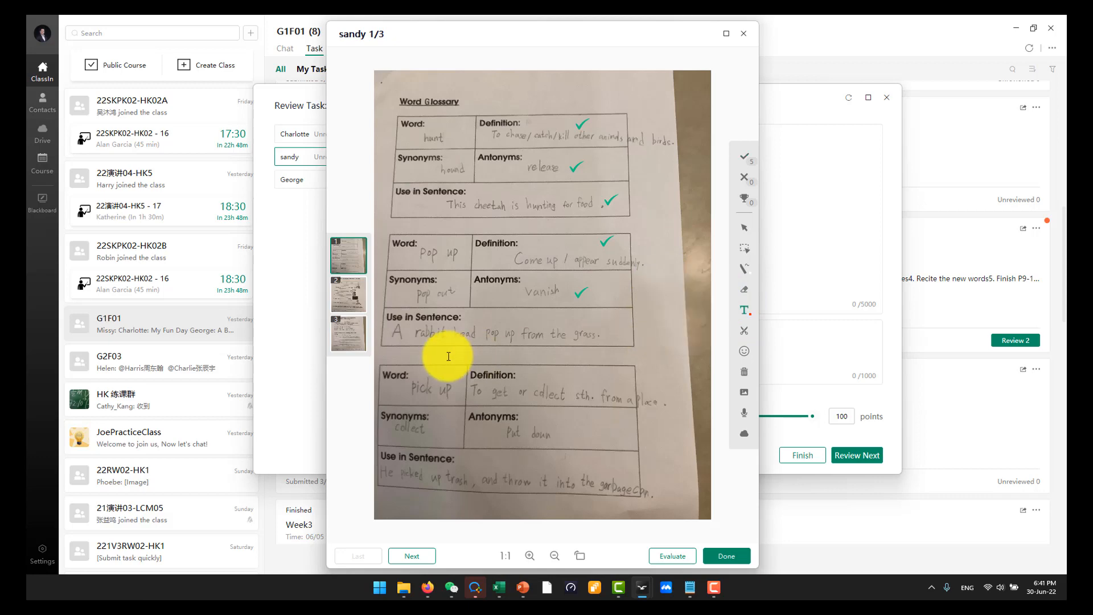
pyautogui.click(416, 356)
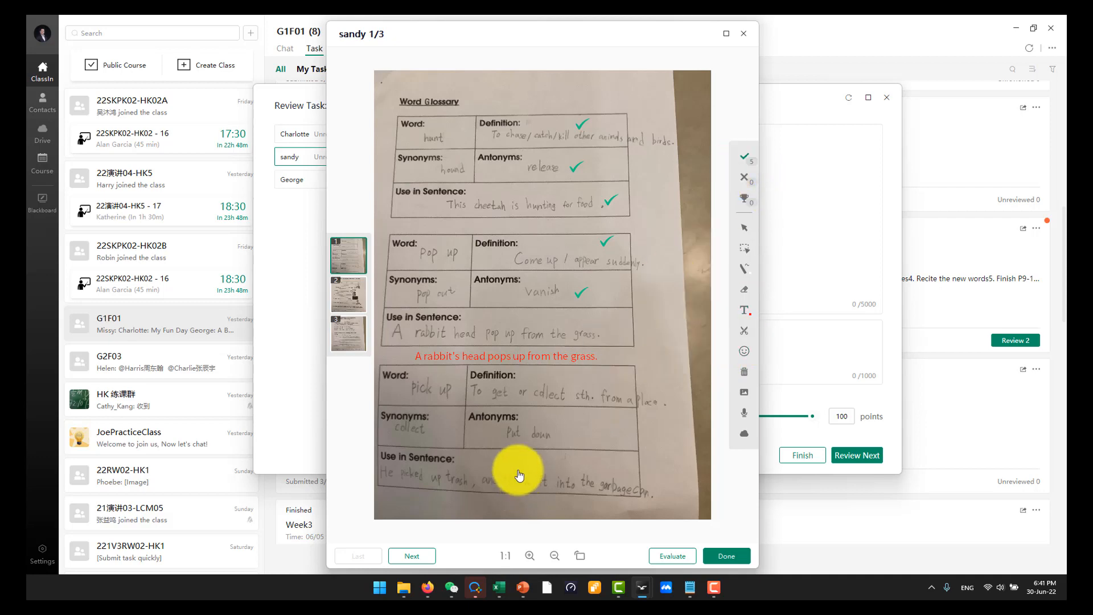
# Mark the "pick up" block with ticks for the definition and sentence, and red text corrections "put down" beside the antonym and "threw" below the sentence.
pyautogui.click(605, 379)
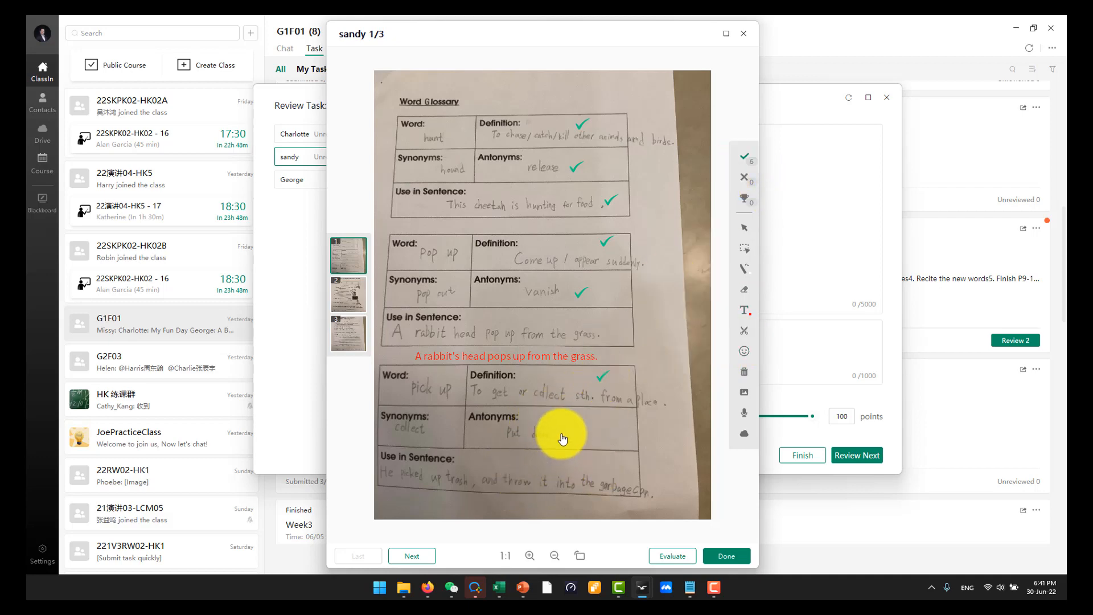
pyautogui.click(745, 310)
pyautogui.click(572, 433)
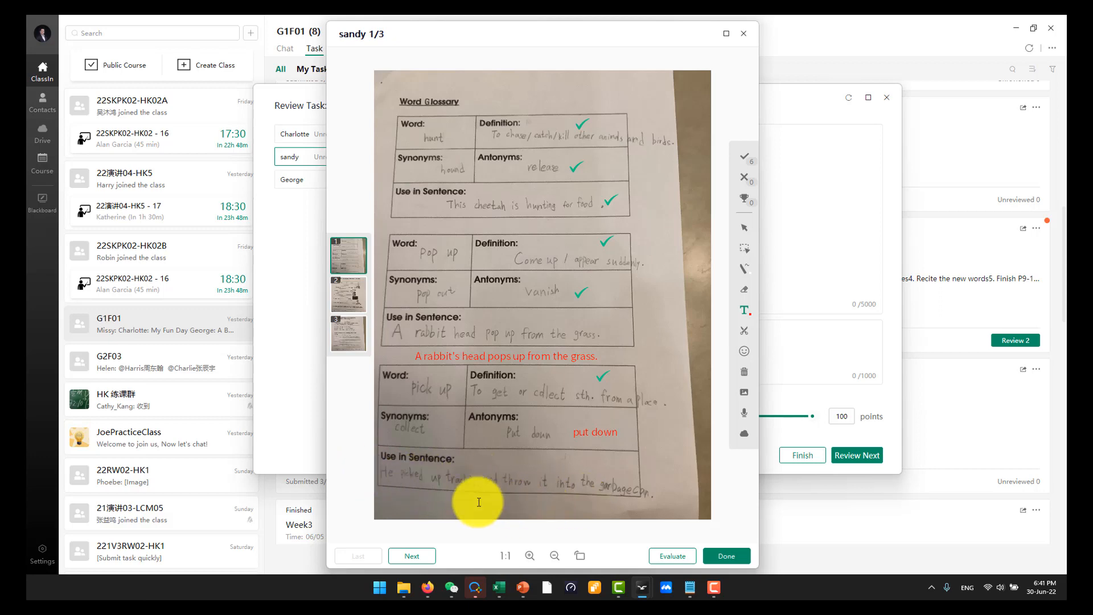
pyautogui.click(498, 501)
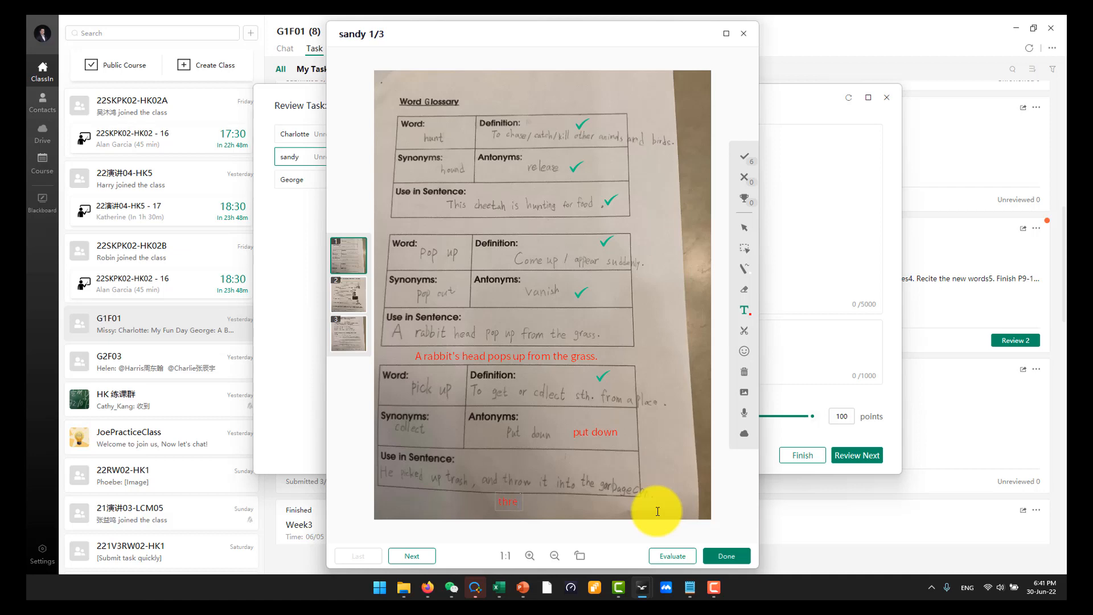
pyautogui.click(744, 158)
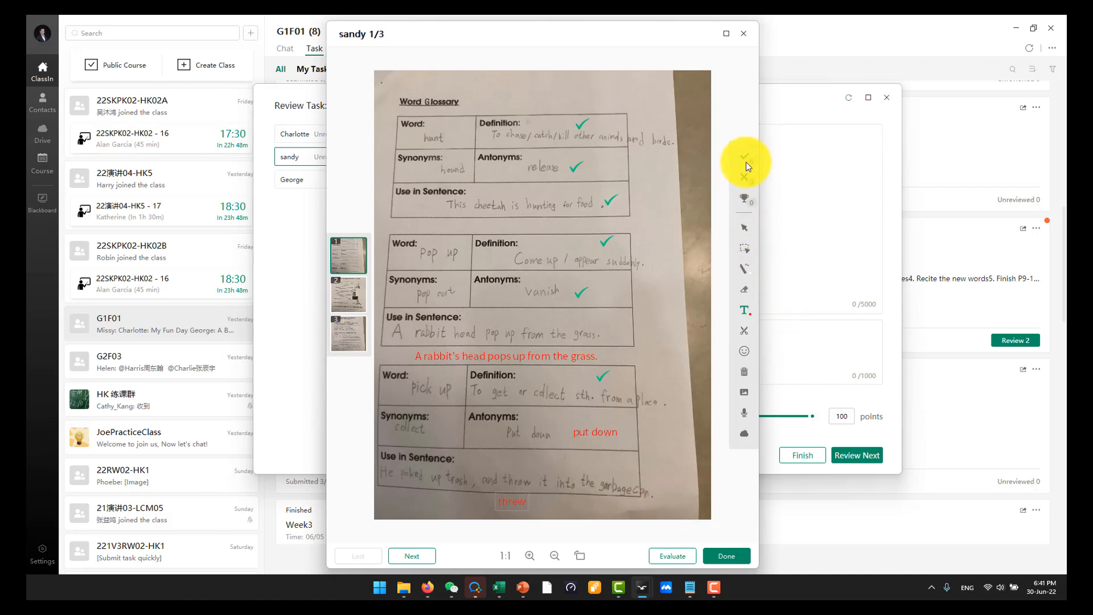
pyautogui.click(647, 469)
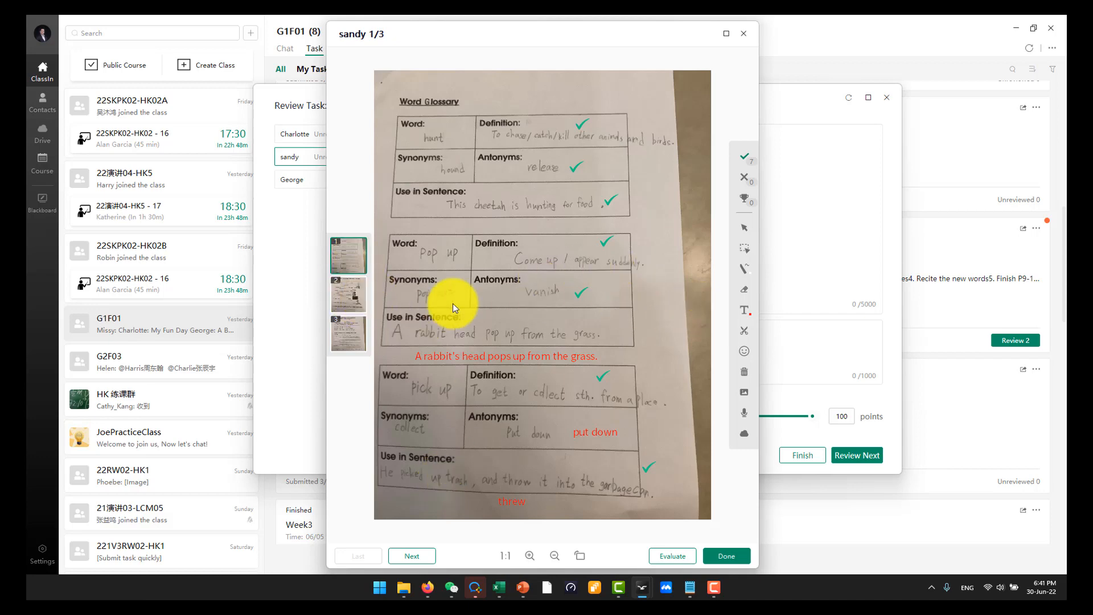
# Open the student's second photo and tick the answers to sentences 1, 2, 3 and 5.
pyautogui.click(344, 296)
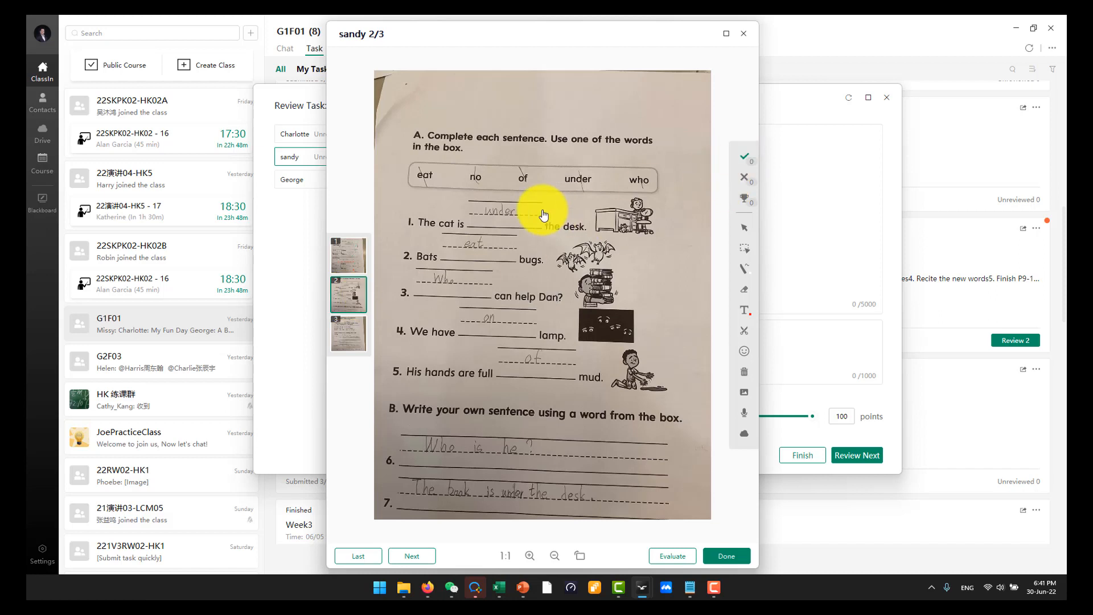
pyautogui.click(543, 212)
pyautogui.click(500, 245)
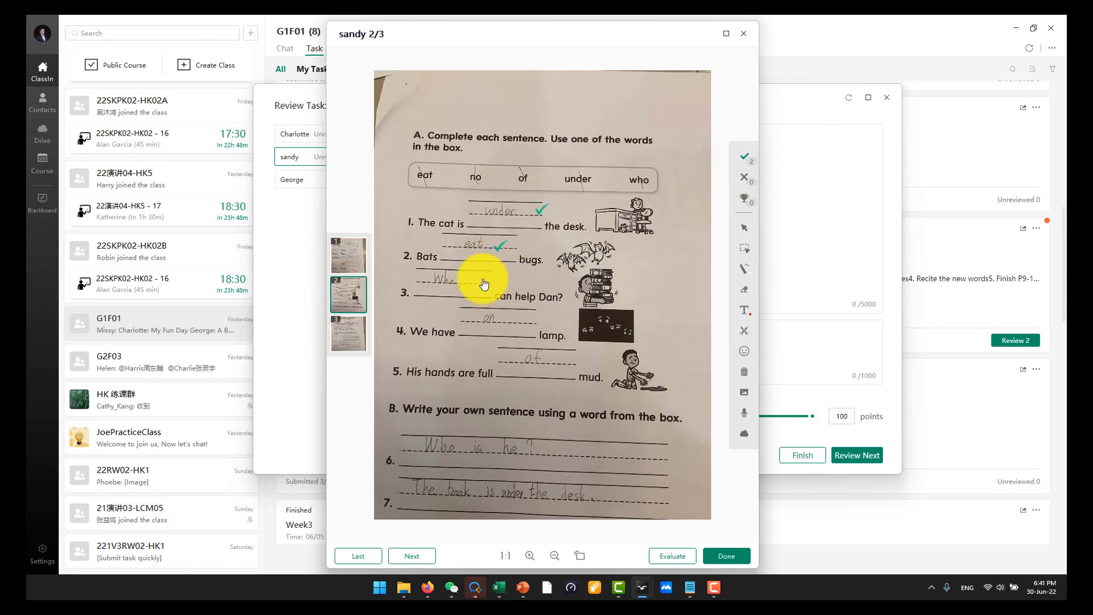
pyautogui.click(476, 285)
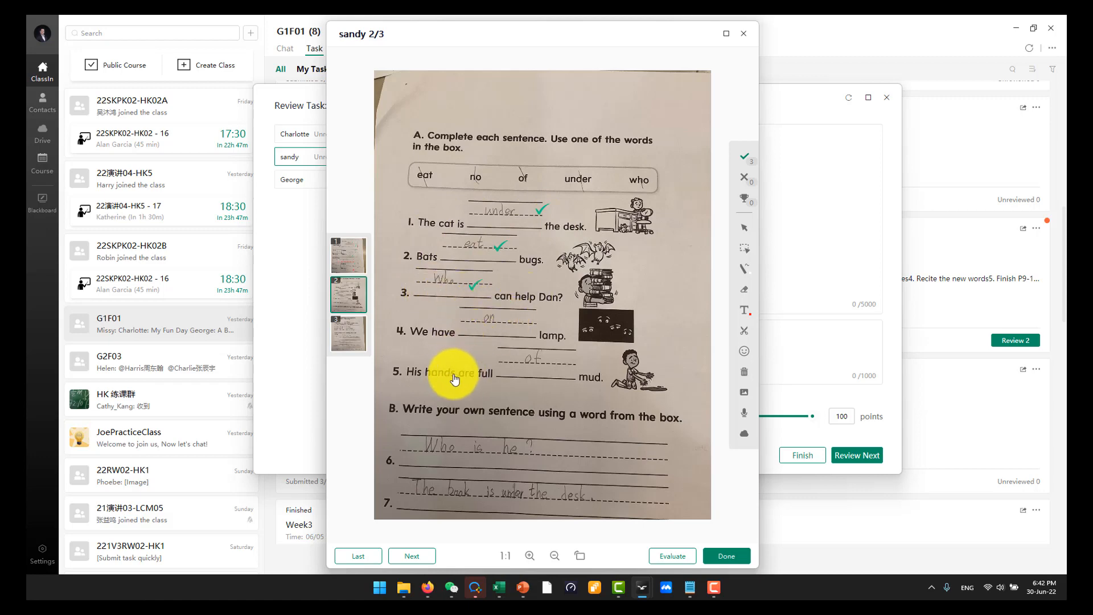
pyautogui.click(555, 362)
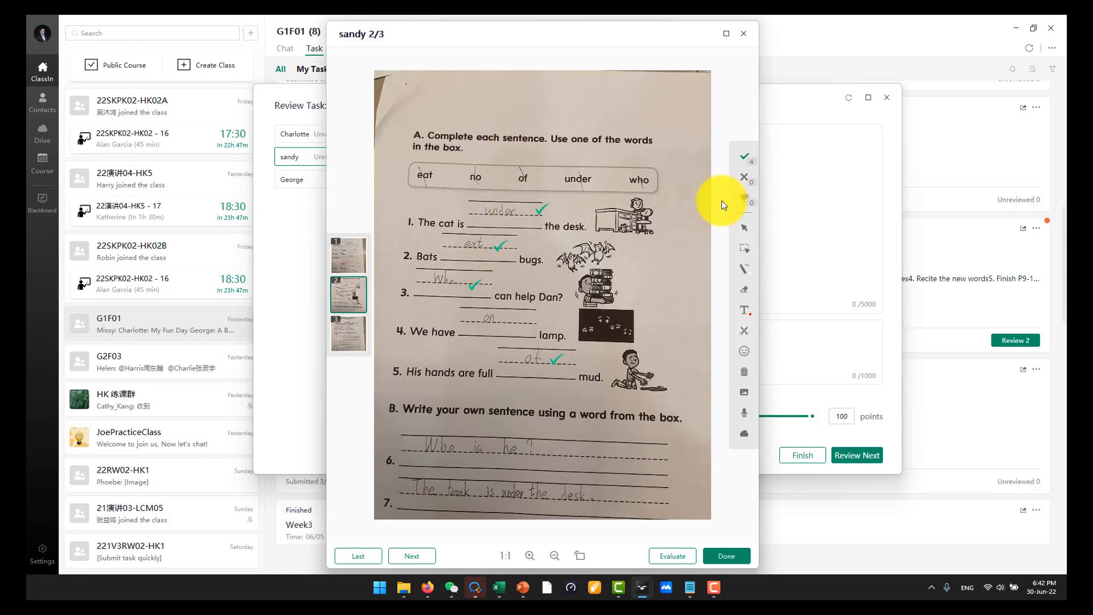
# Add the red text correction "no" on the blank of sentence 4 and tick the written sentences 6 and 7.
pyautogui.click(744, 310)
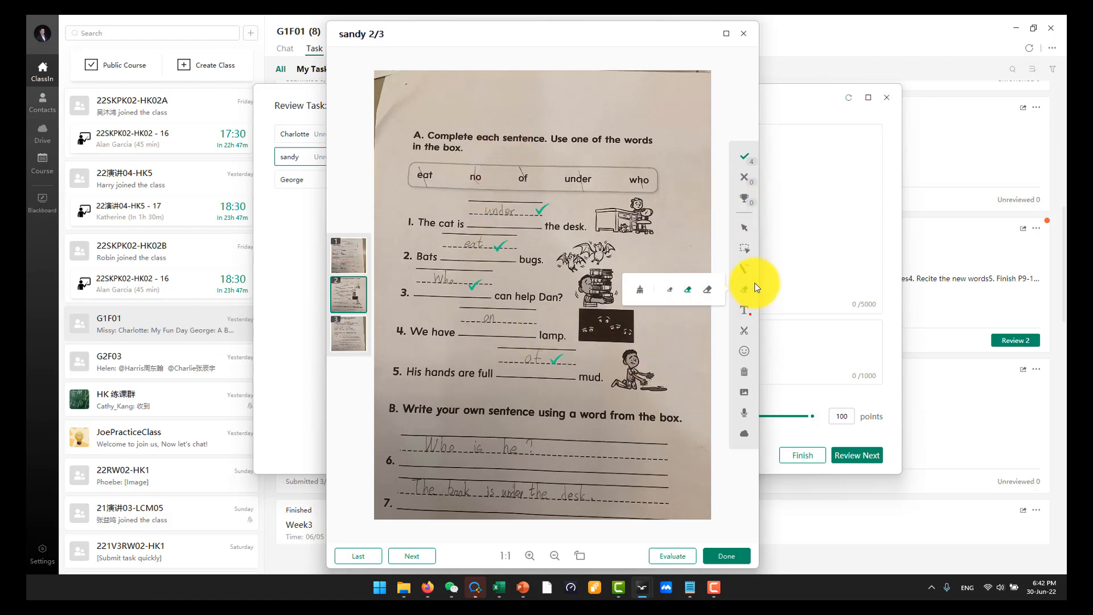
pyautogui.click(484, 327)
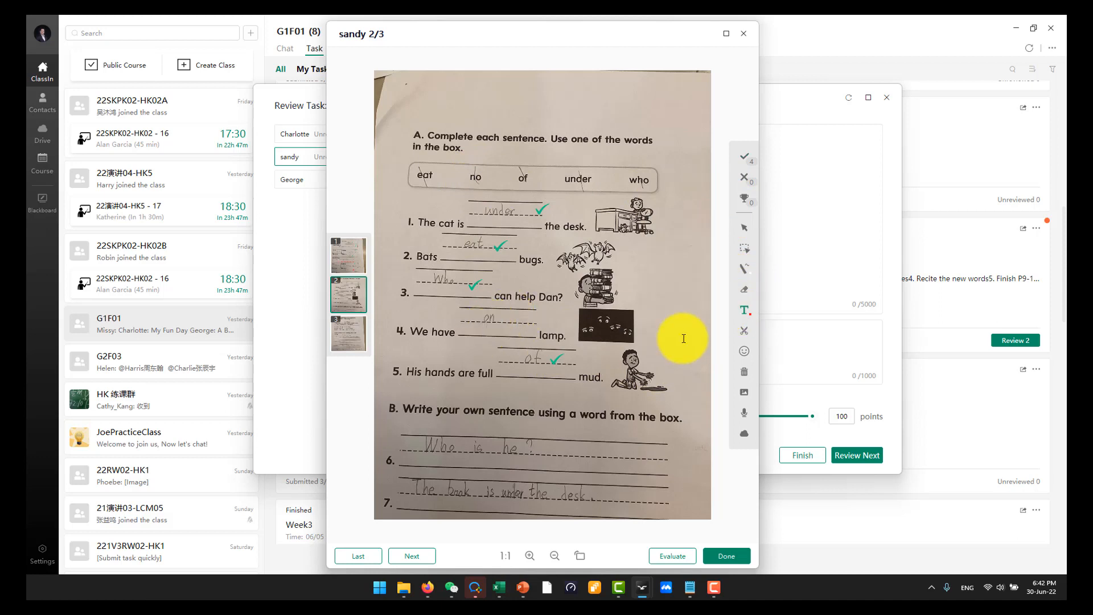
pyautogui.click(742, 157)
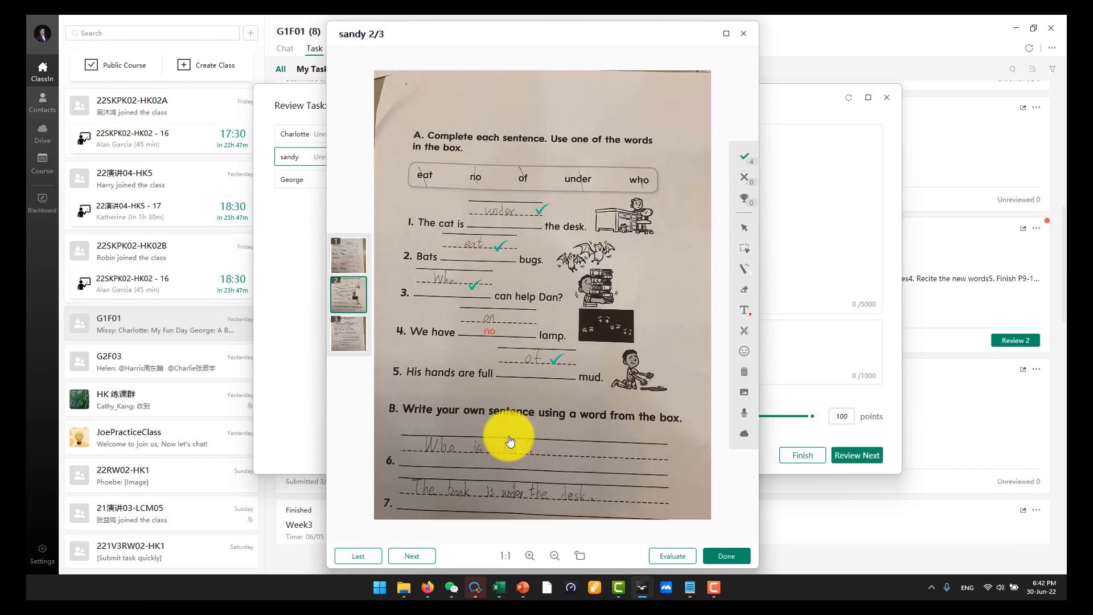
pyautogui.click(538, 449)
pyautogui.click(601, 502)
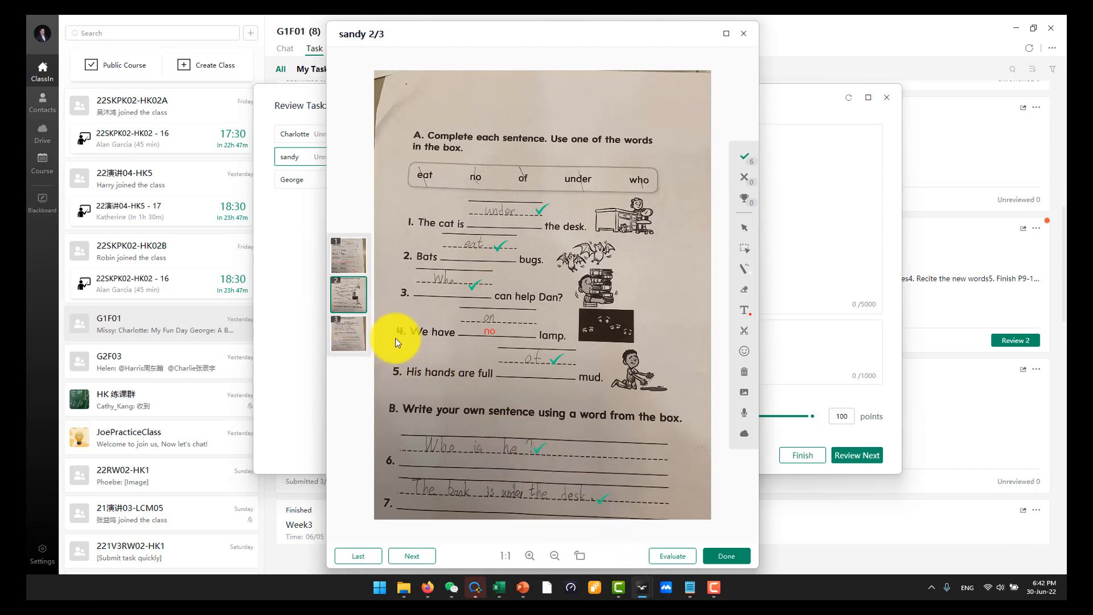
# Open the third photo, tick the title "Kinds of fish" and add the red text correction "shine" above "shining".
pyautogui.click(356, 336)
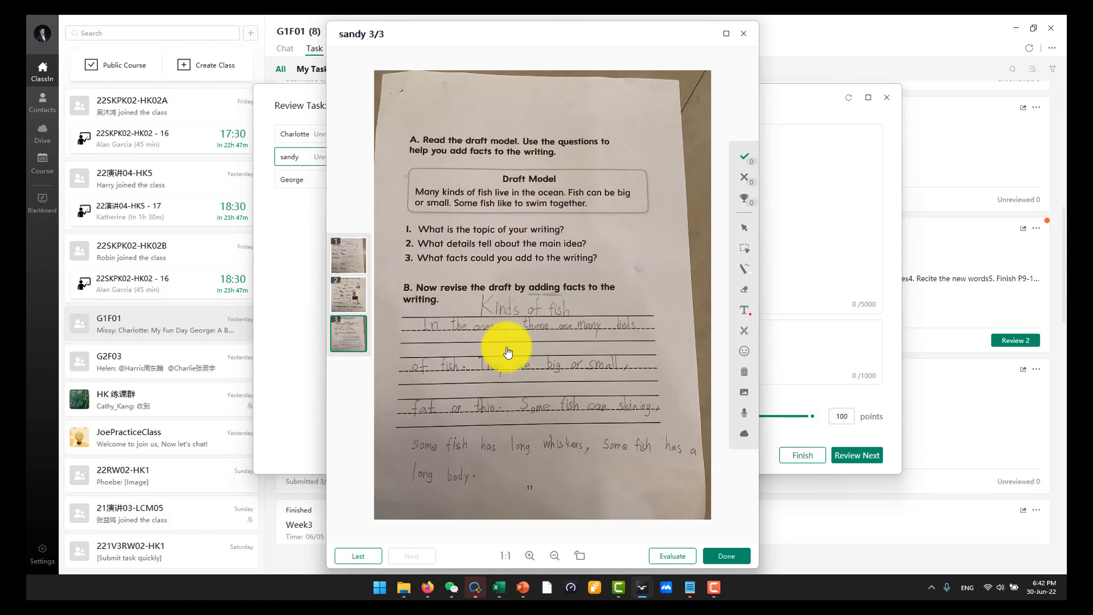
pyautogui.click(594, 304)
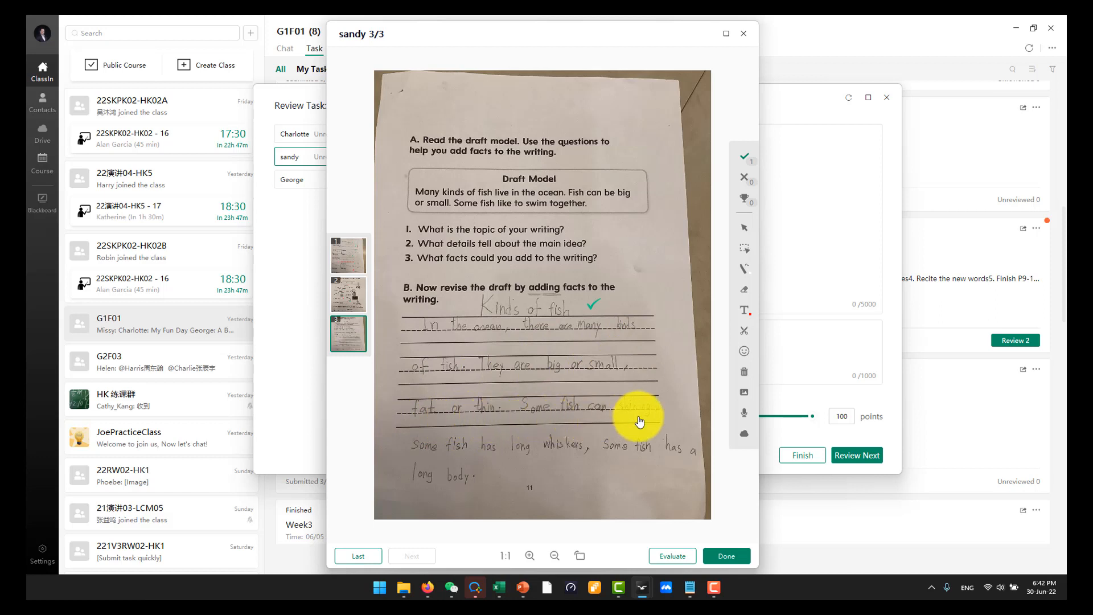
pyautogui.click(744, 310)
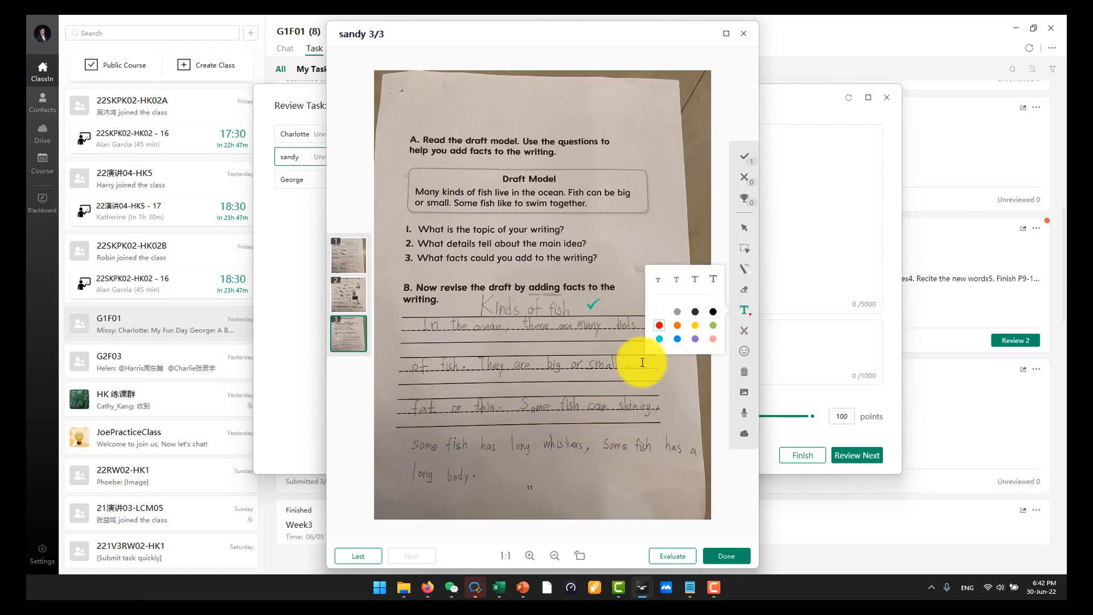
pyautogui.click(617, 393)
pyautogui.write('shine')
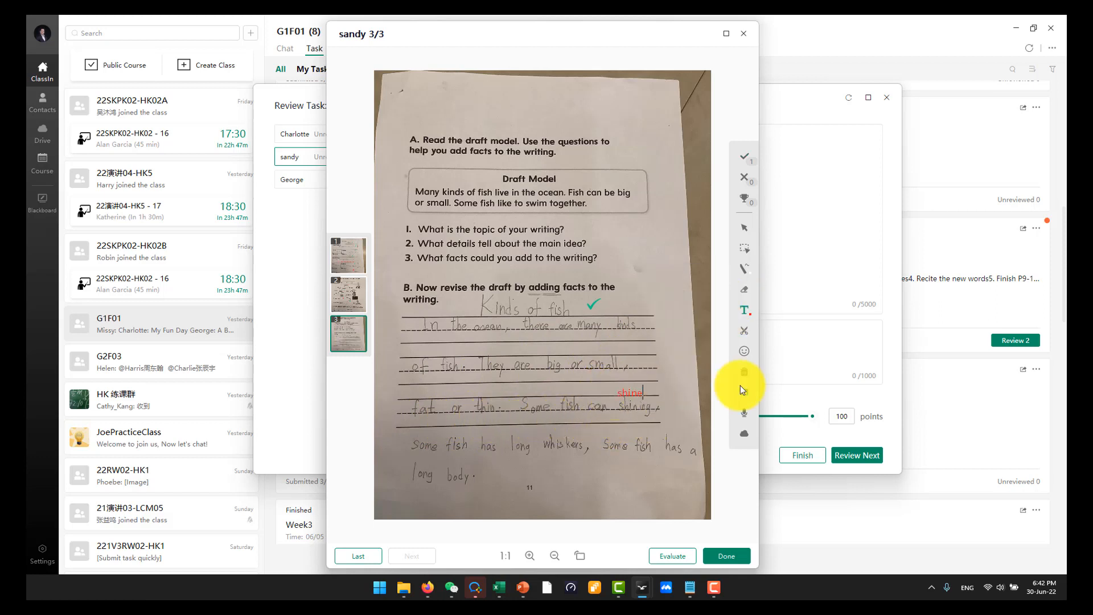
pyautogui.click(744, 248)
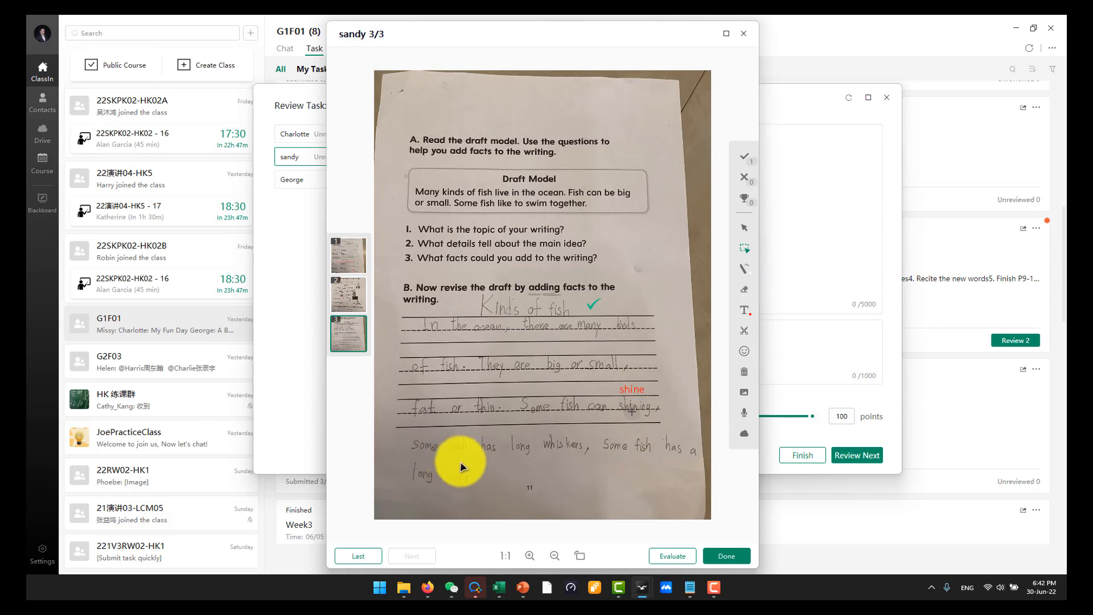
# Add the red text correction "have" below the first "has" in the handwritten fish paragraph.
pyautogui.click(744, 310)
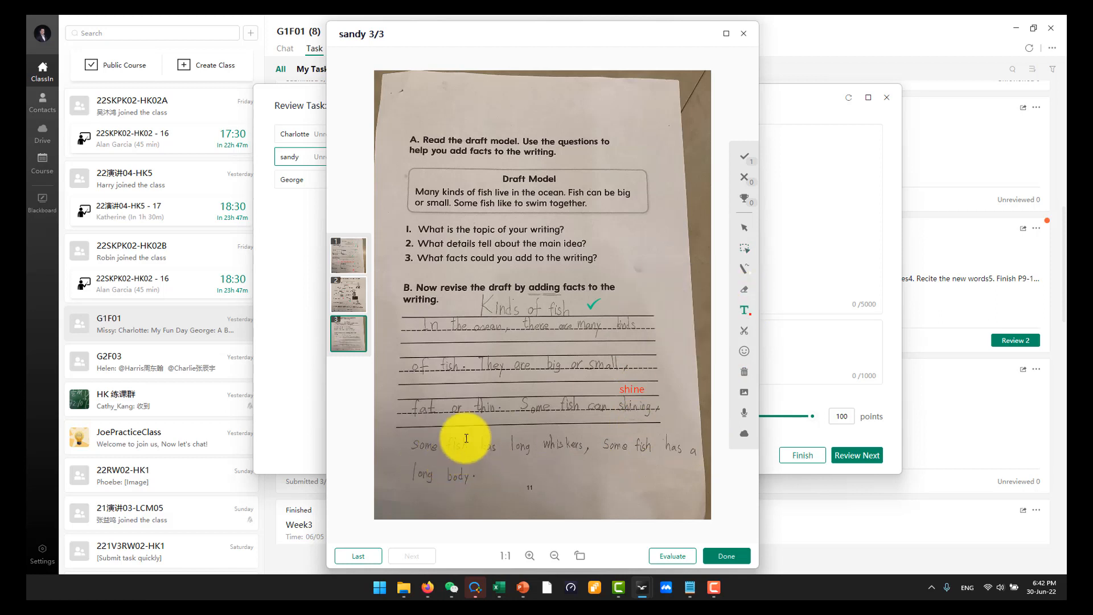
pyautogui.click(483, 463)
pyautogui.write('have')
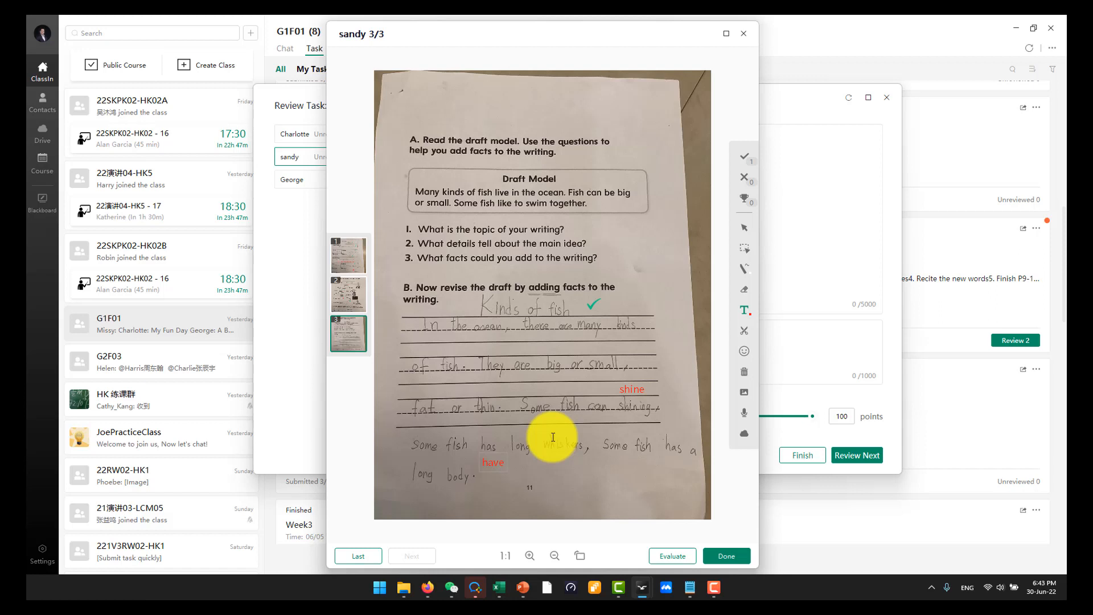
pyautogui.click(662, 460)
pyautogui.write('have a')
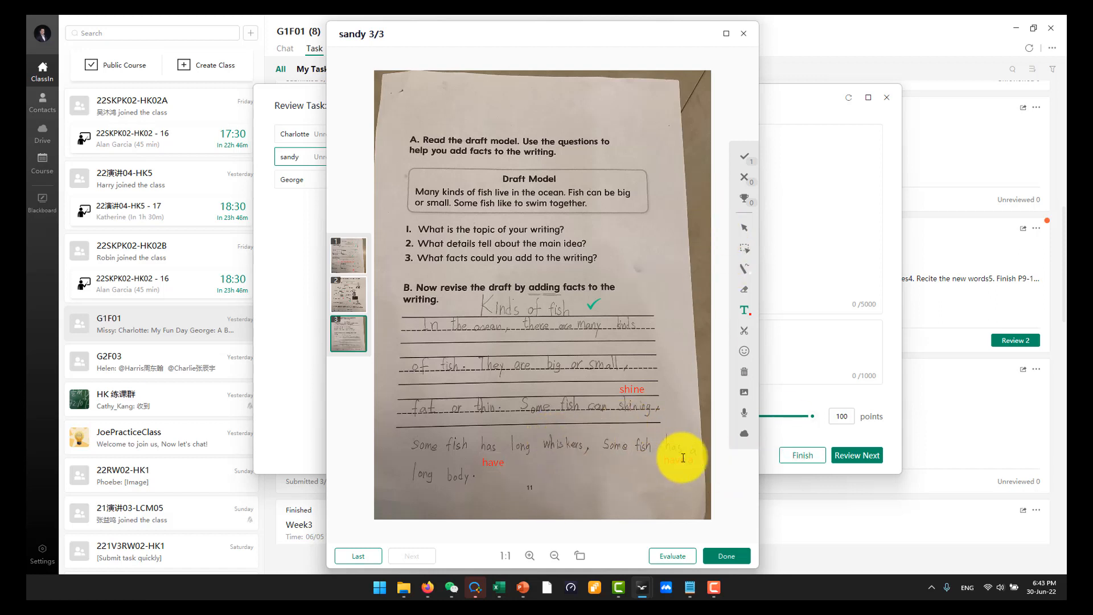
pyautogui.click(750, 248)
pyautogui.click(676, 461)
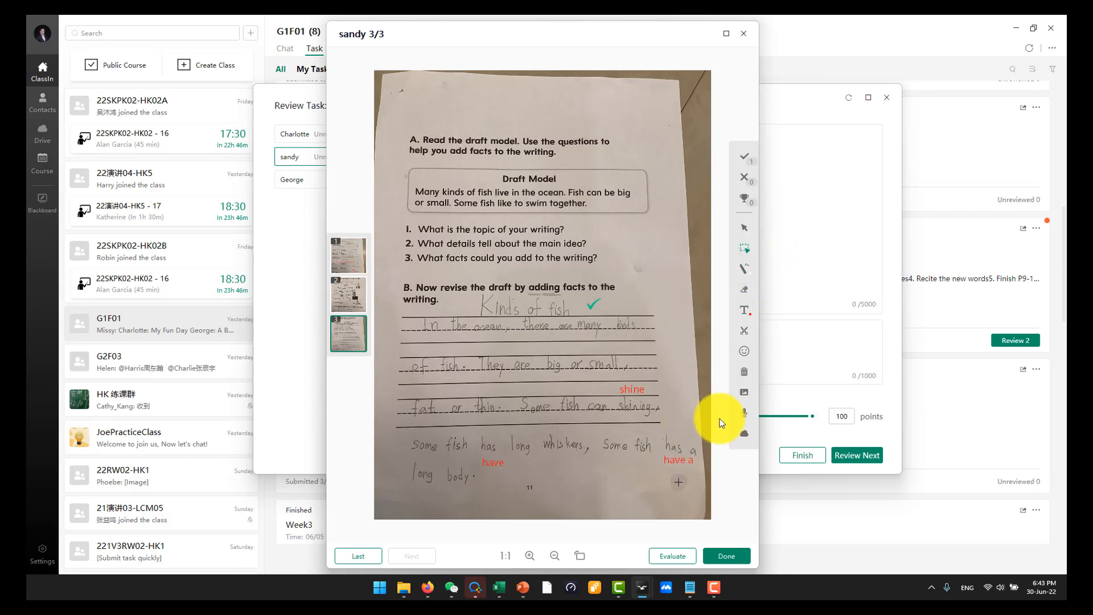
pyautogui.press('Delete')
# Add the red text correction "Some fish have long bodies." below the last sentence and place a trophy beside the questions, finishing the photo marking.
pyautogui.click(746, 309)
pyautogui.click(532, 472)
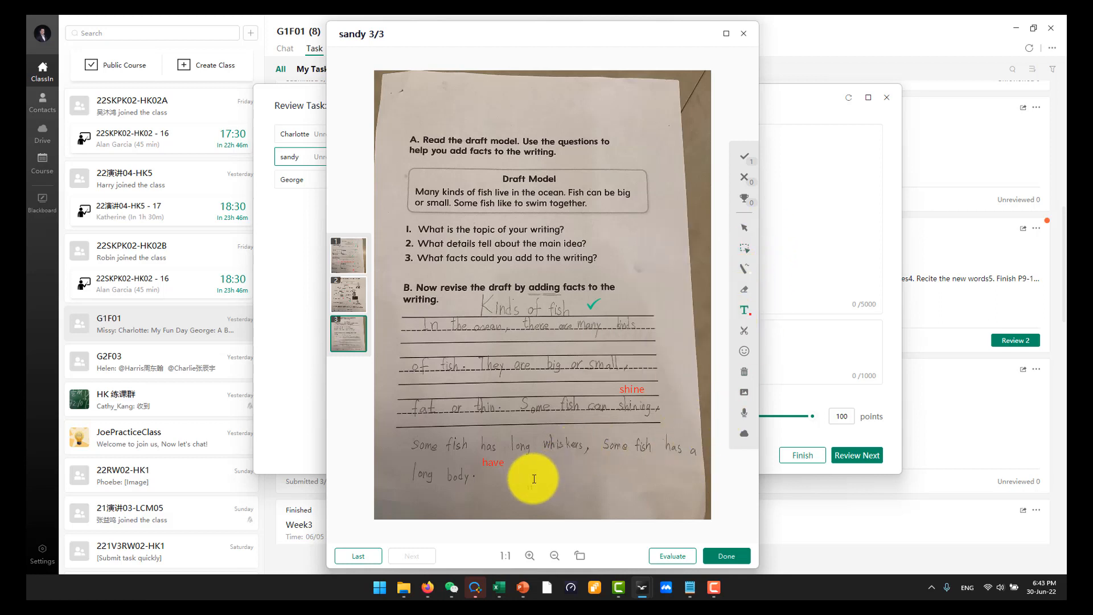
pyautogui.write('Some fish')
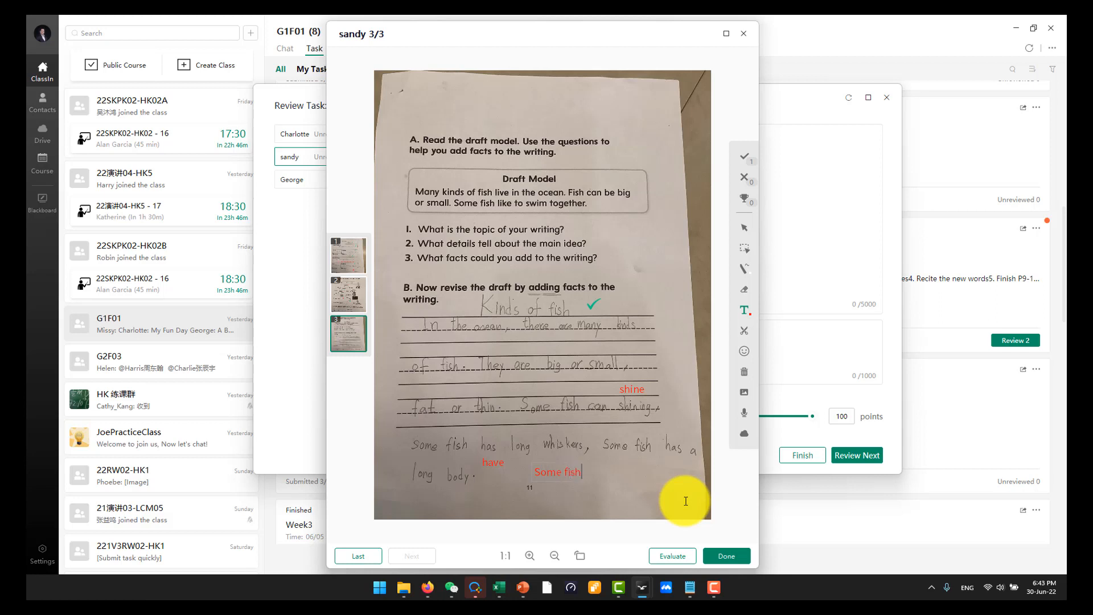
pyautogui.write(' have long bodies.')
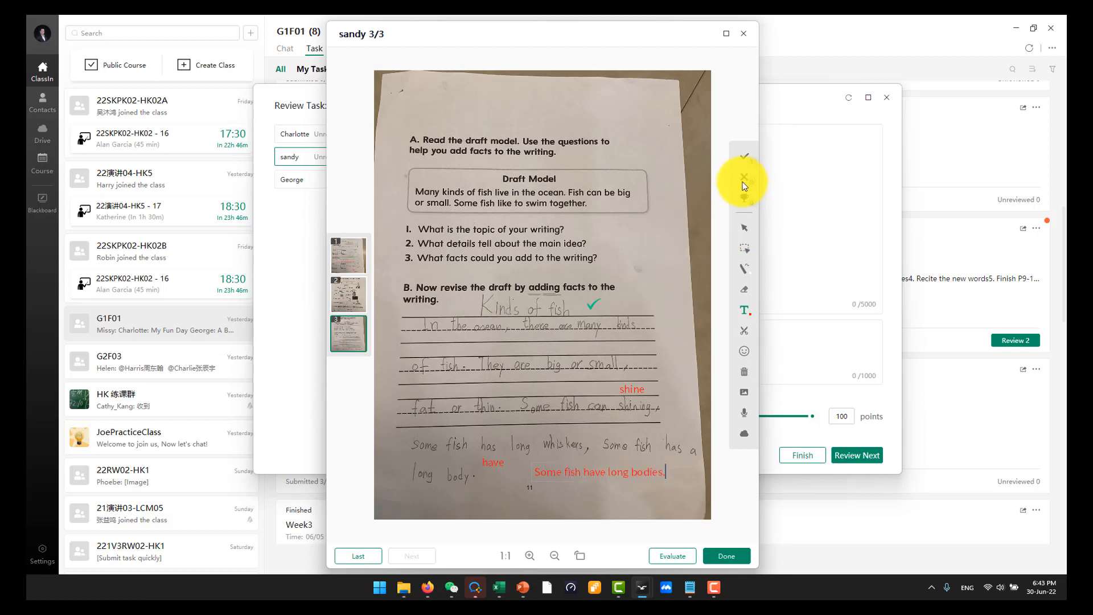
pyautogui.click(744, 202)
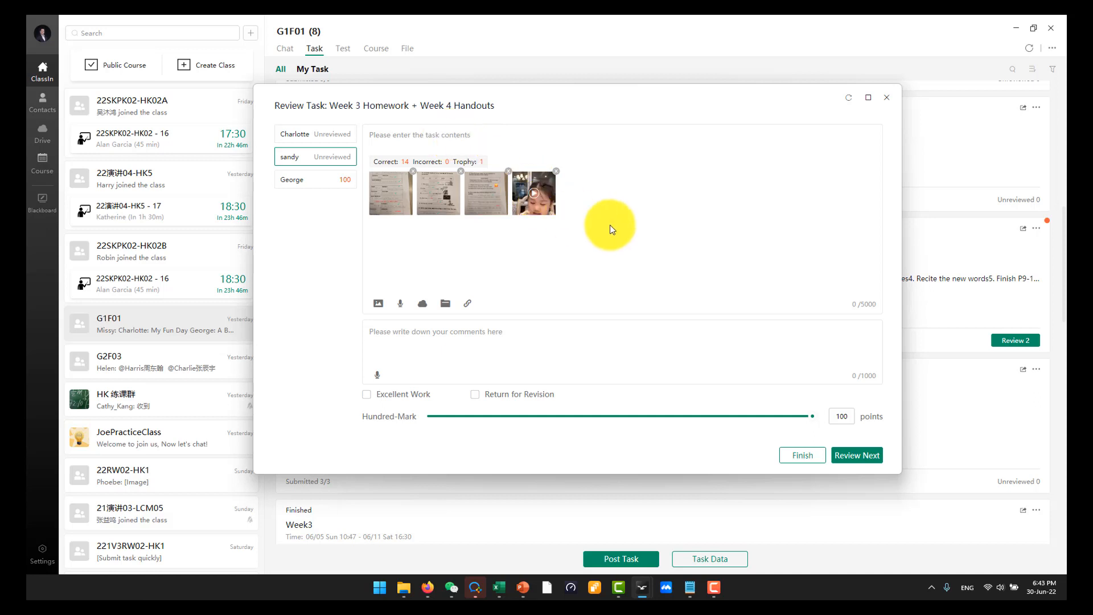
# Play the student's reading video with the sound volume adjusted, and close it.
pyautogui.click(538, 203)
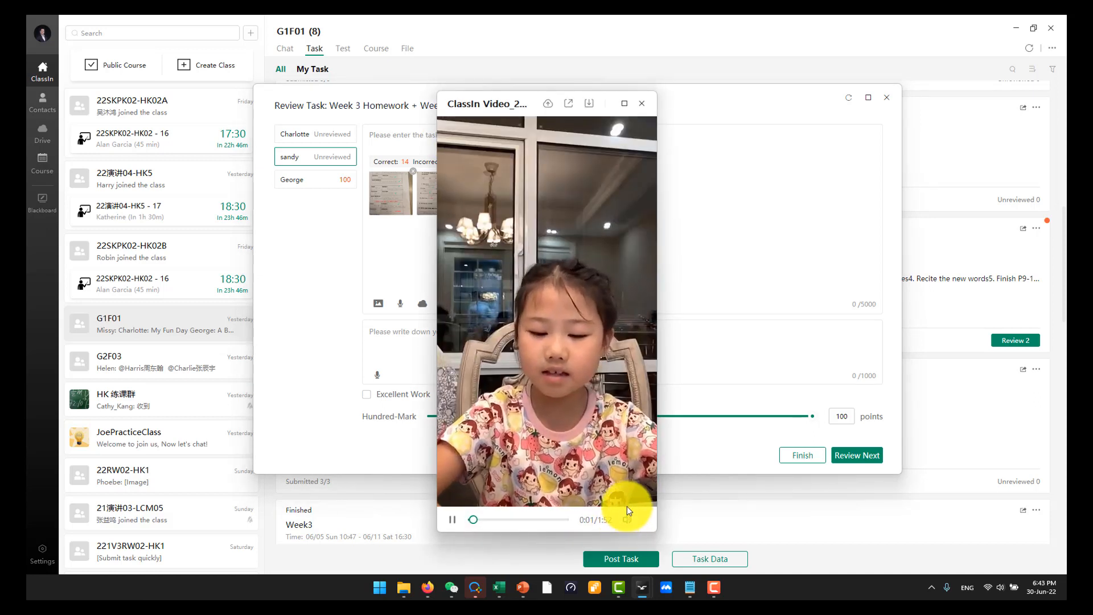
pyautogui.press('XF86AudioLowerVolume')
pyautogui.press('XF86AudioRaiseVolume')
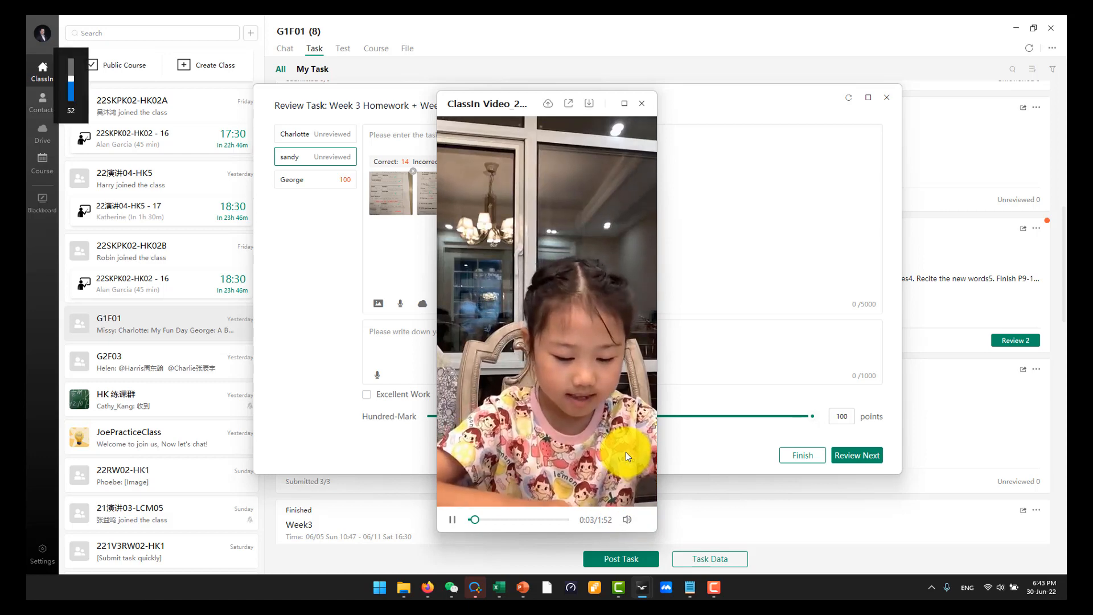
pyautogui.click(641, 104)
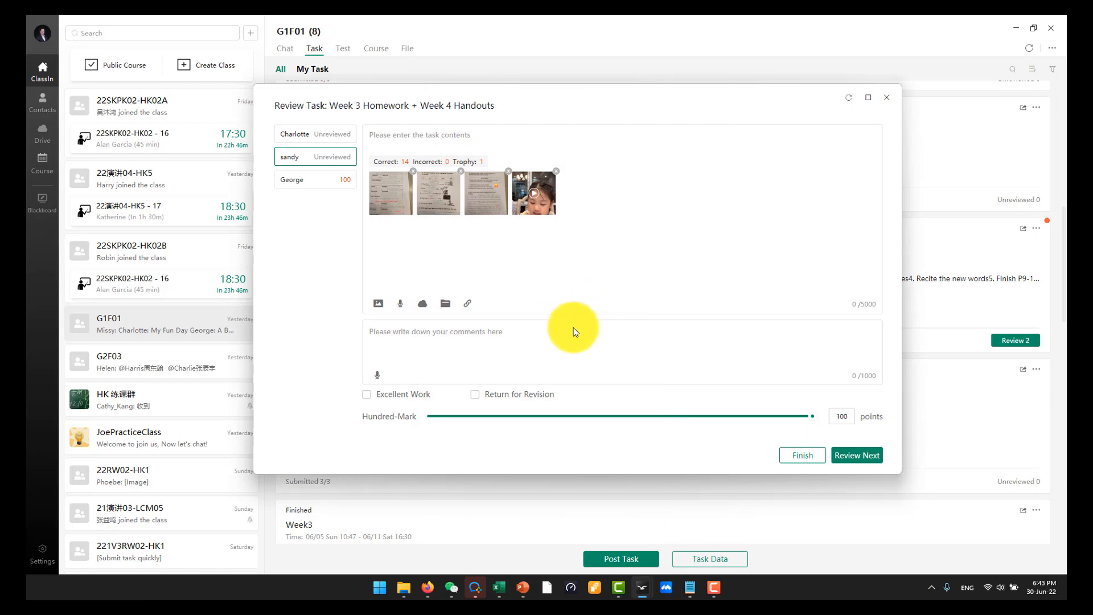
# Begin the review comment with "Great work", the student's name and "please check the corrections I made on the pictures above.".
pyautogui.click(531, 335)
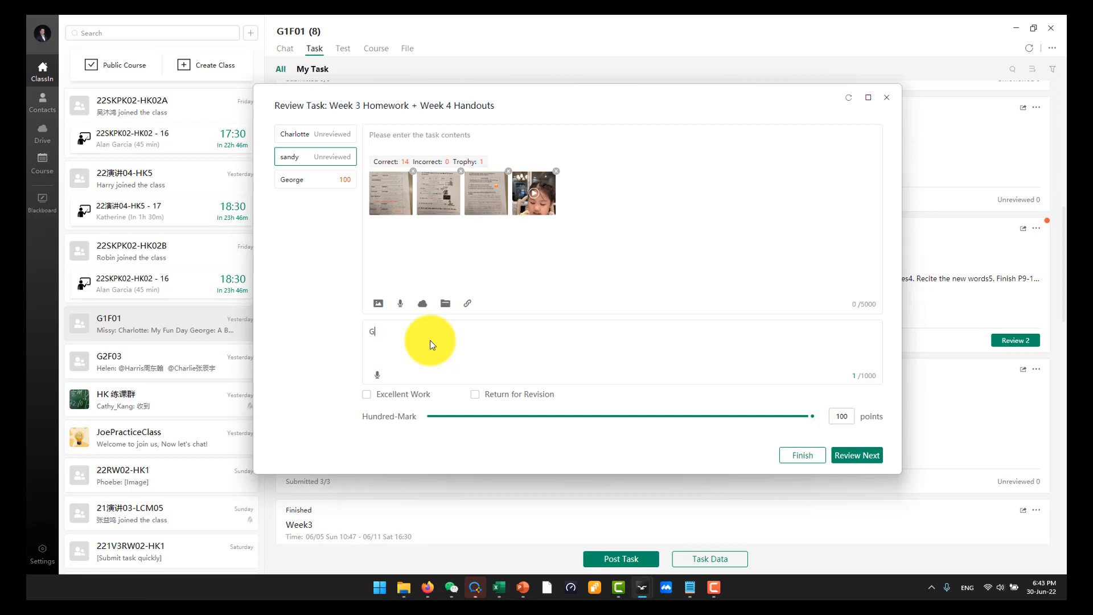
pyautogui.write('reat work ')
pyautogui.write('Sandy')
pyautogui.write(', please check the correti')
pyautogui.write('tions I mad')
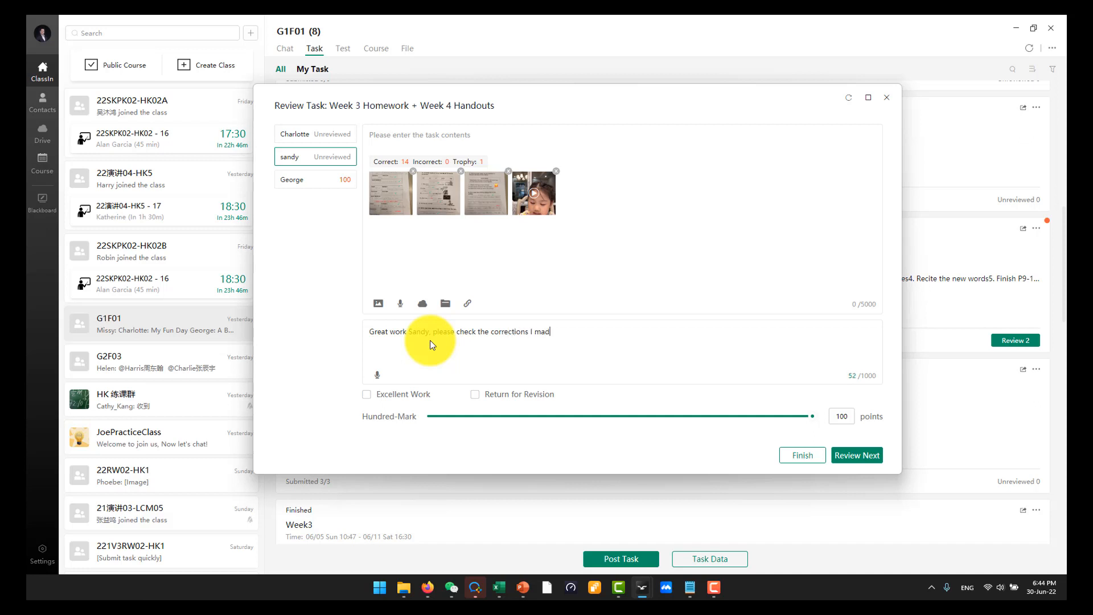
pyautogui.write('e on the pictures above.')
# Look through the corrections on the student's three marked photos and close the photo viewer.
pyautogui.click(397, 198)
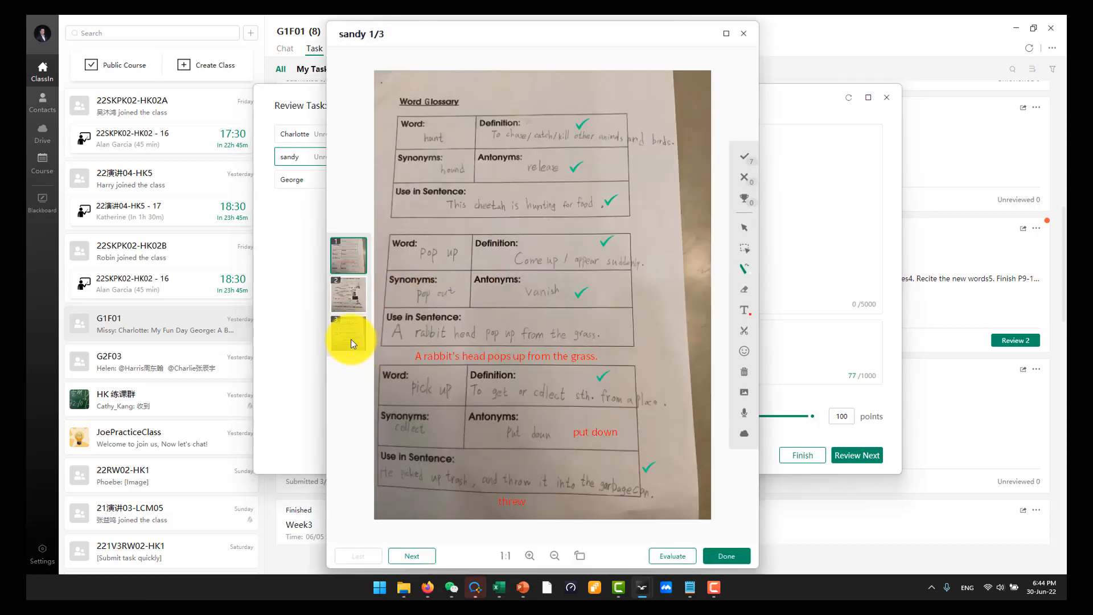
pyautogui.click(348, 295)
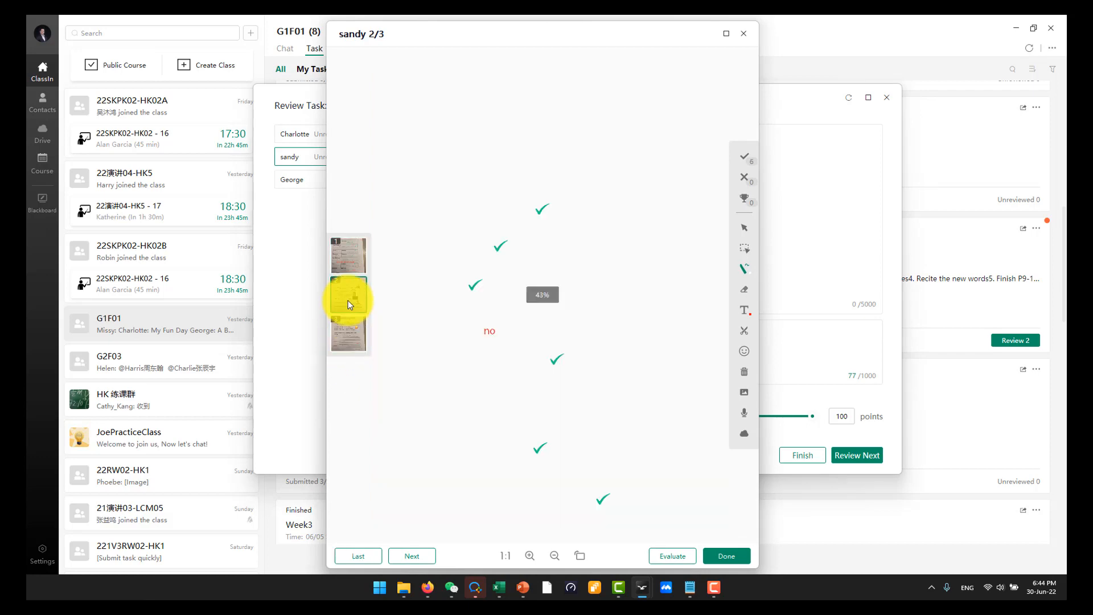
pyautogui.click(344, 338)
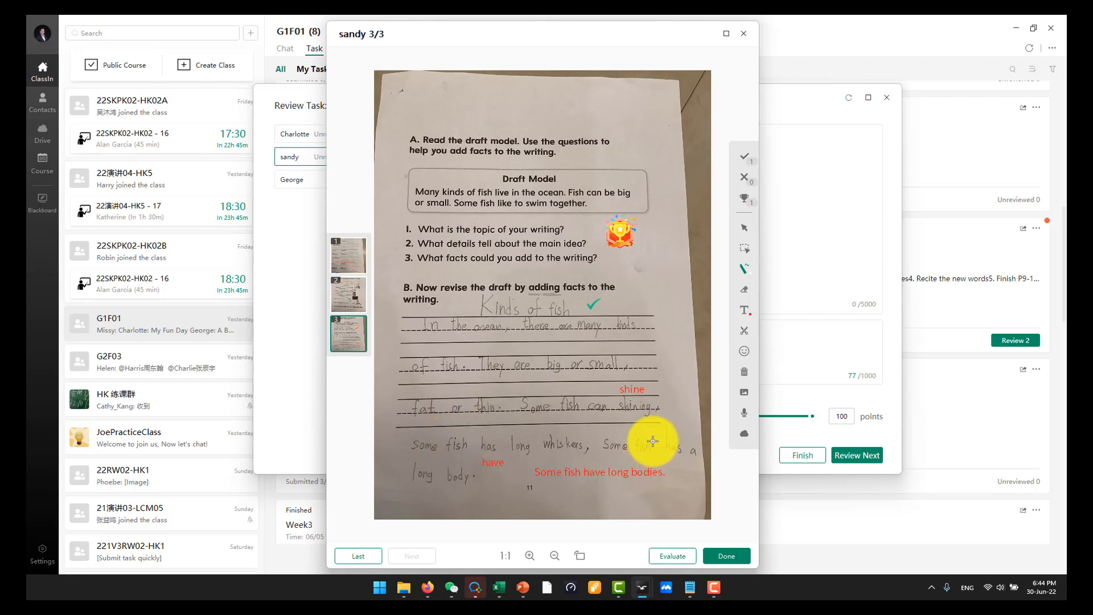
pyautogui.click(743, 33)
# Append the sentence 'When using uncountable nouns "fish" we should use "have".' to the review comment.
pyautogui.click(645, 337)
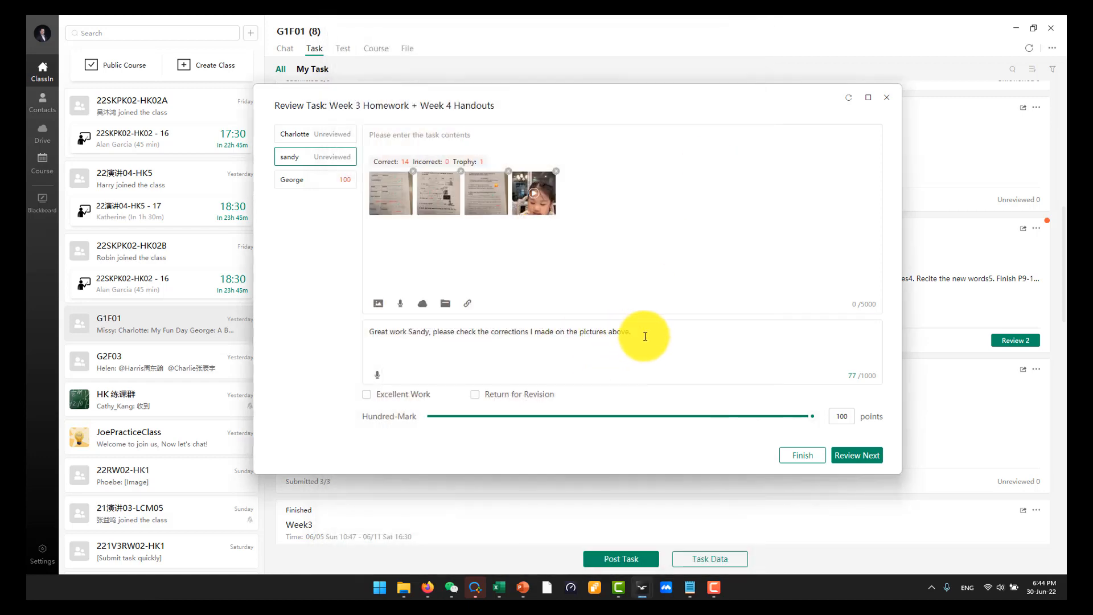
pyautogui.write('When u')
pyautogui.write('sing ')
pyautogui.write('uncou')
pyautogui.write('ntale ')
pyautogui.write('le nouns')
pyautogui.write(' "fish" we shoyl')
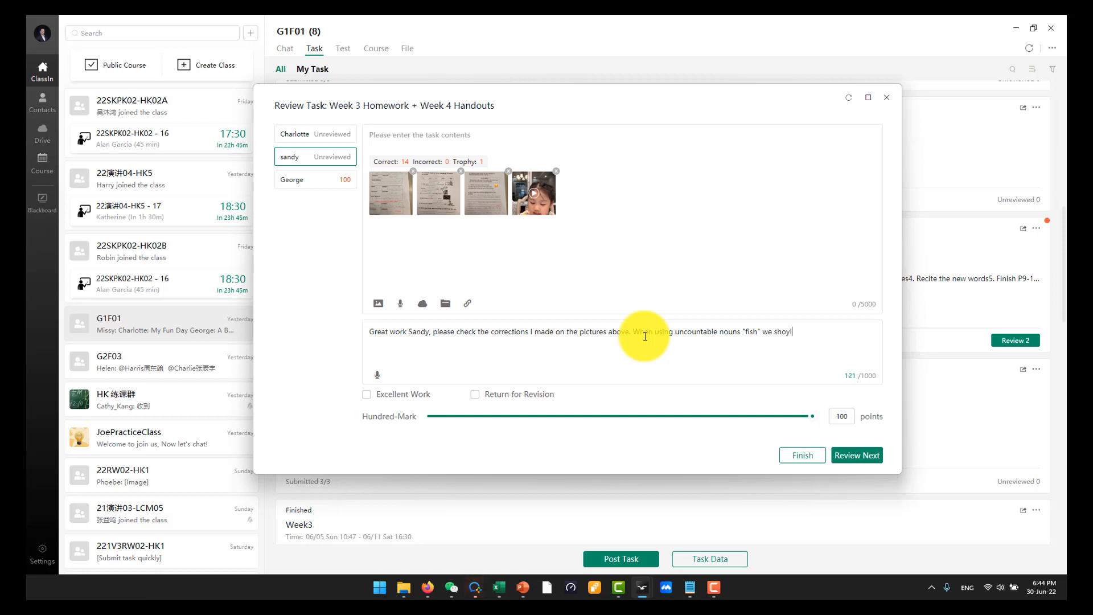
pyautogui.press('BackSpace')
pyautogui.press('BackSpace')
pyautogui.write('ild')
pyautogui.write('ld use "hav')
# Add a second line to the comment reading "Example: Fish have long or short bodies.".
pyautogui.write('xample:')
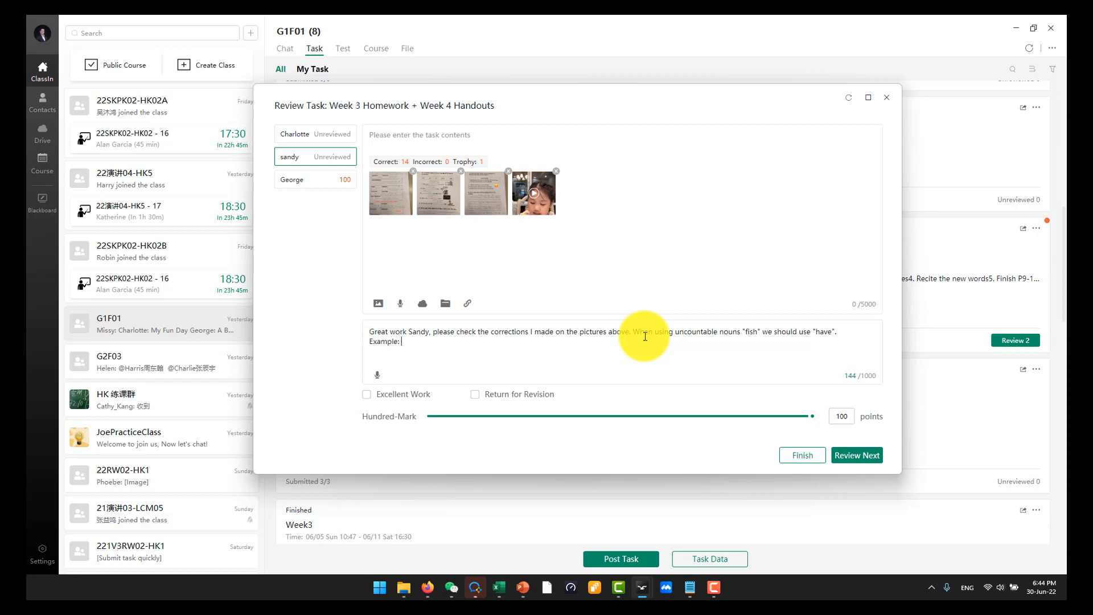
pyautogui.write(' Fish have')
pyautogui.write(' long o')
pyautogui.write('or short bo')
pyautogui.write('dies.')
# Start a third comment line with "On the reading, it was great".
pyautogui.write('U')
pyautogui.press('BackSpace')
pyautogui.write('On the reading, ')
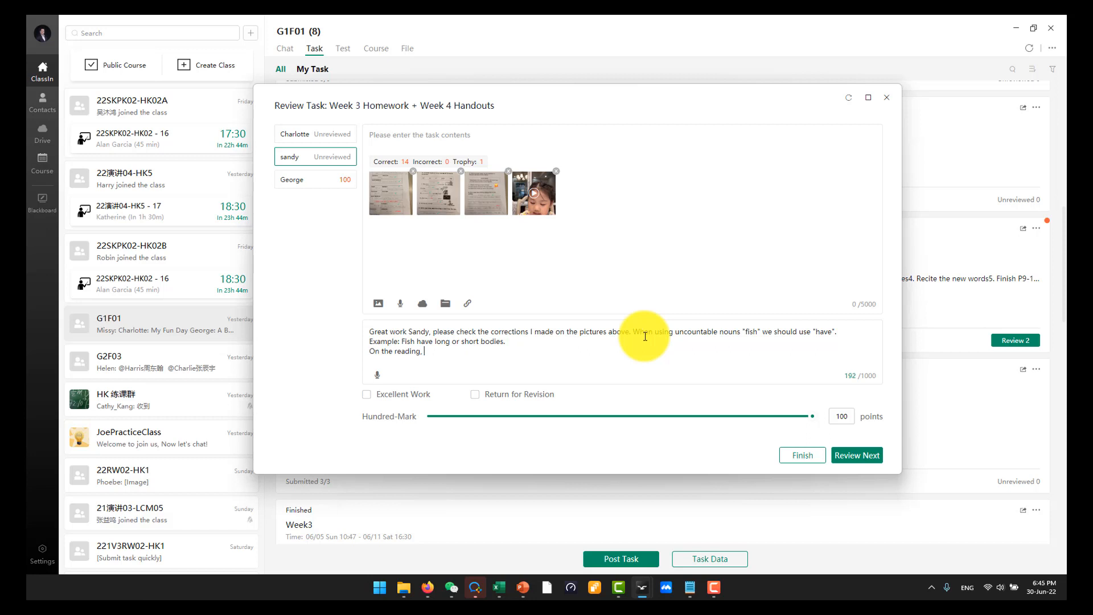
pyautogui.write('just')
pyautogui.press('BackSpace')
pyautogui.press('BackSpace')
pyautogui.press('BackSpace')
pyautogui.press('BackSpace')
pyautogui.write('t was great')
pyautogui.press('BackSpace')
# Complete the third comment line with '. Fluent and clear pronunciation, just double-check your pronunciation of "skunk".'.
pyautogui.write('. Fluent and clear po')
pyautogui.write('onunciation, jus')
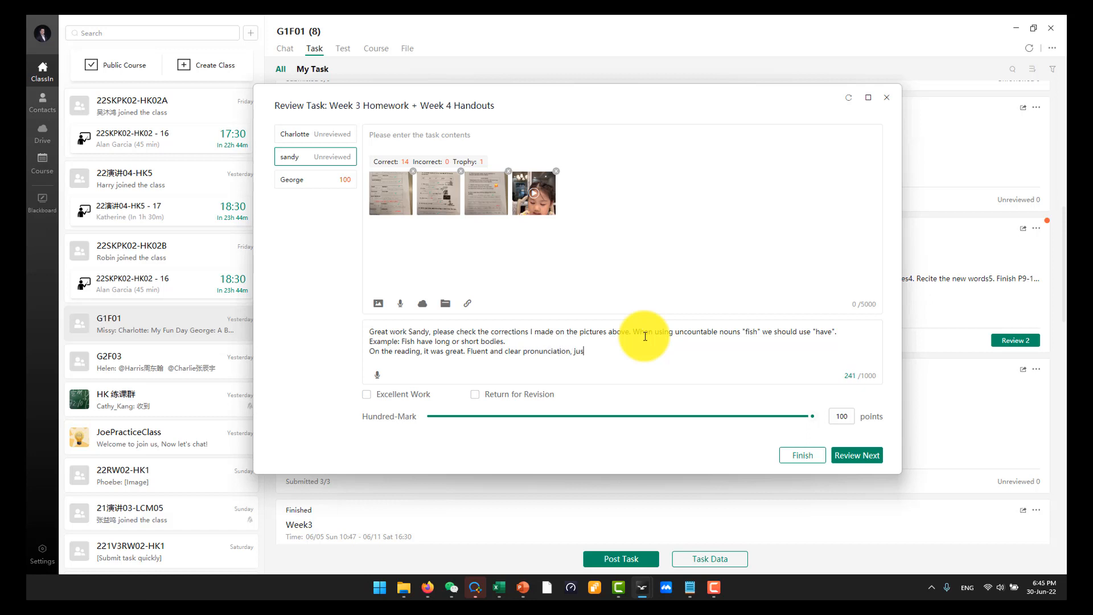
pyautogui.write('t double-check your pronunciation if "skunk".')
# Record a short voice comment with the Realtek microphone array, save it to the review, and check it sits below the written comment.
pyautogui.click(378, 375)
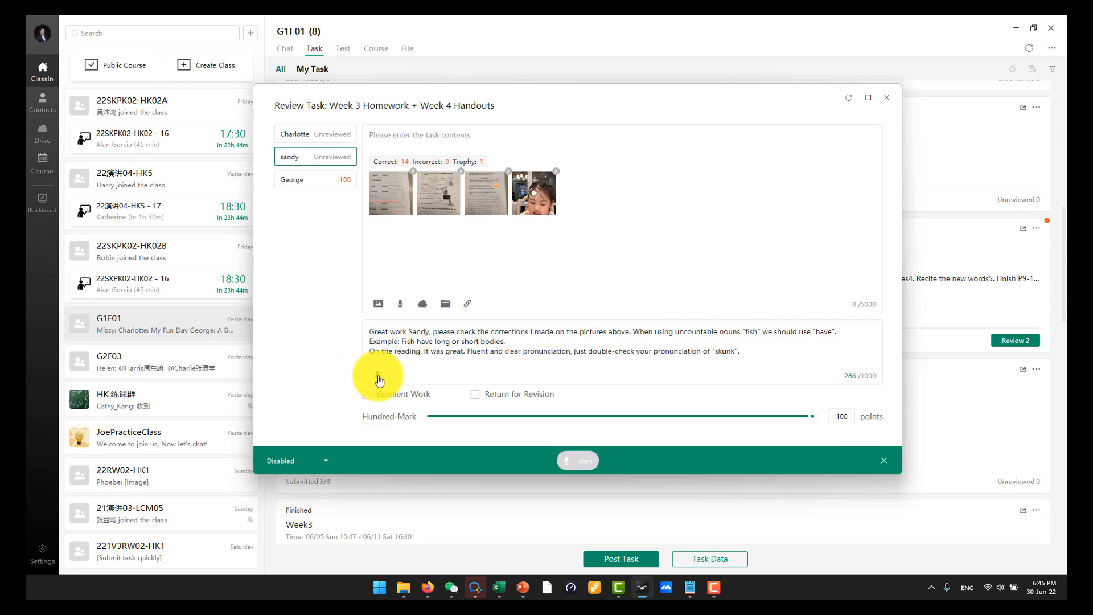
pyautogui.click(327, 461)
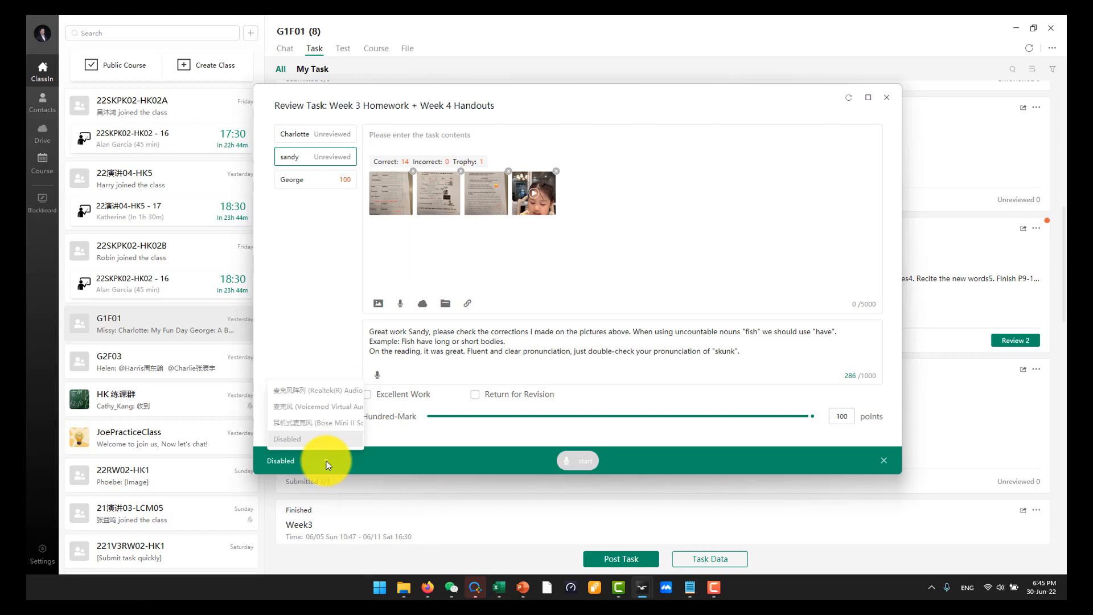
pyautogui.click(333, 393)
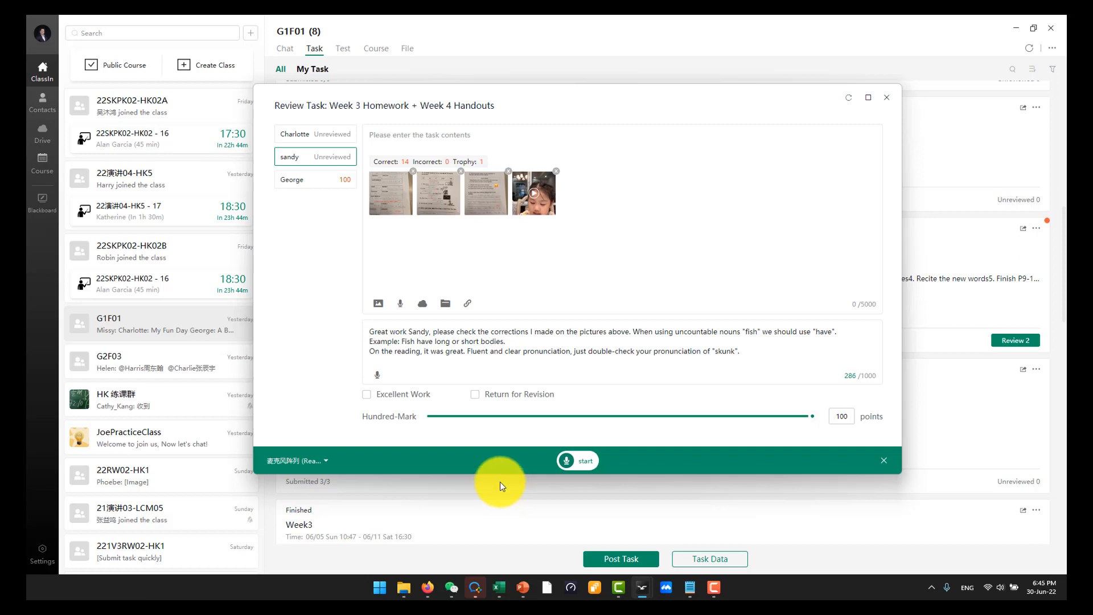
pyautogui.click(569, 463)
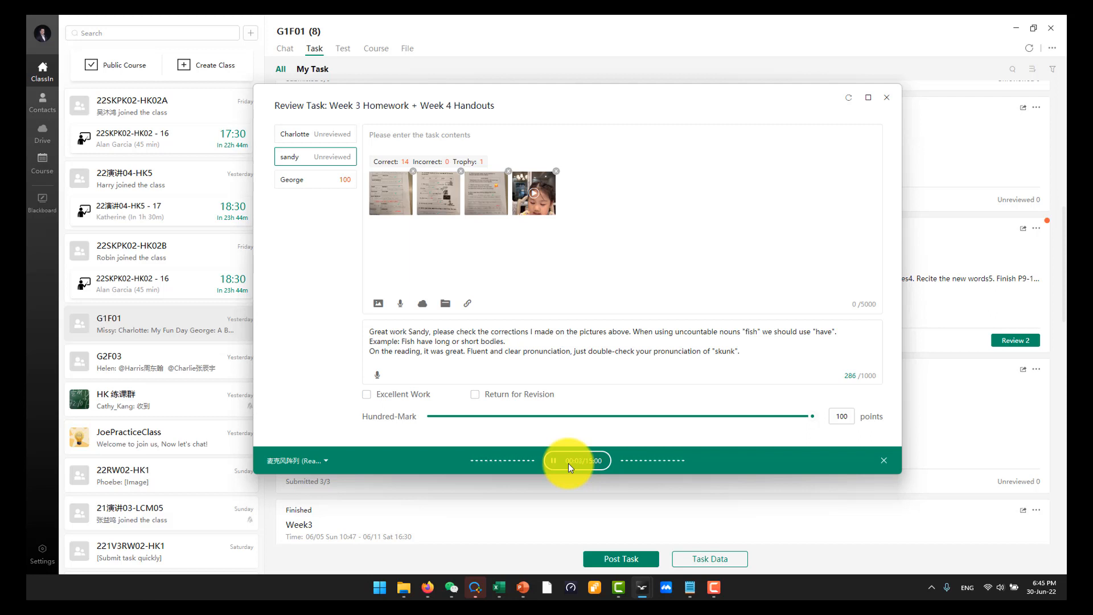
pyautogui.click(569, 462)
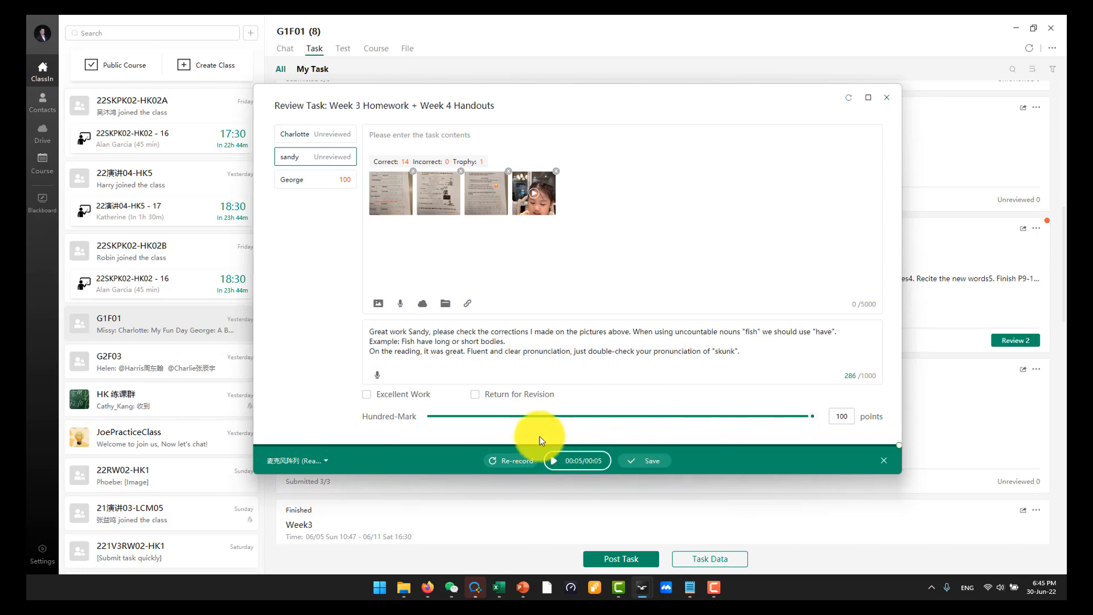
pyautogui.click(642, 461)
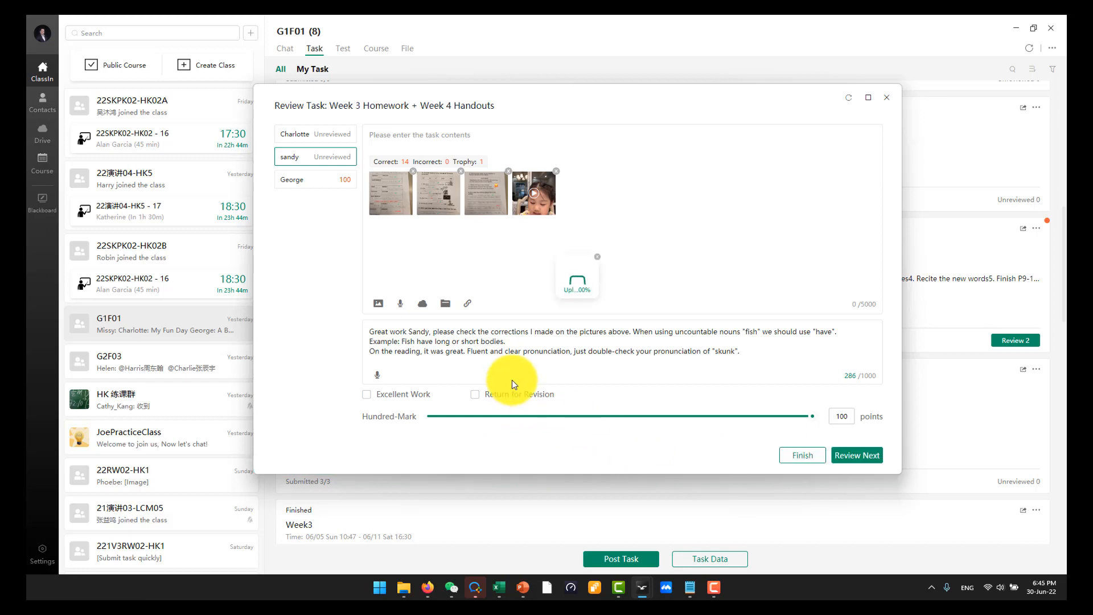
pyautogui.scroll(-3, 443, 357)
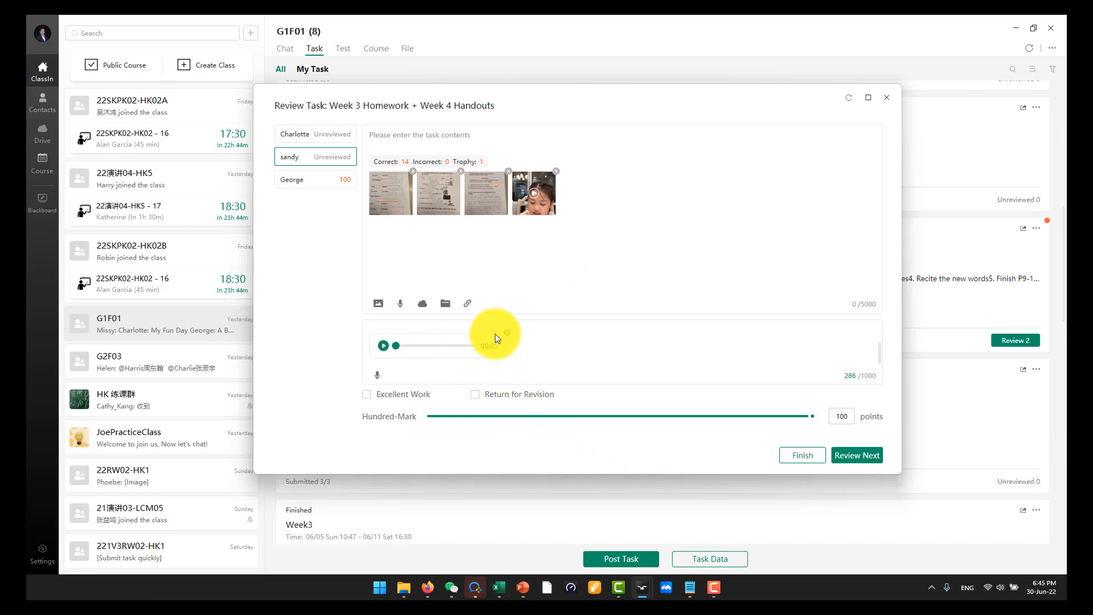
pyautogui.scroll(3, 582, 366)
pyautogui.scroll(-3, 582, 364)
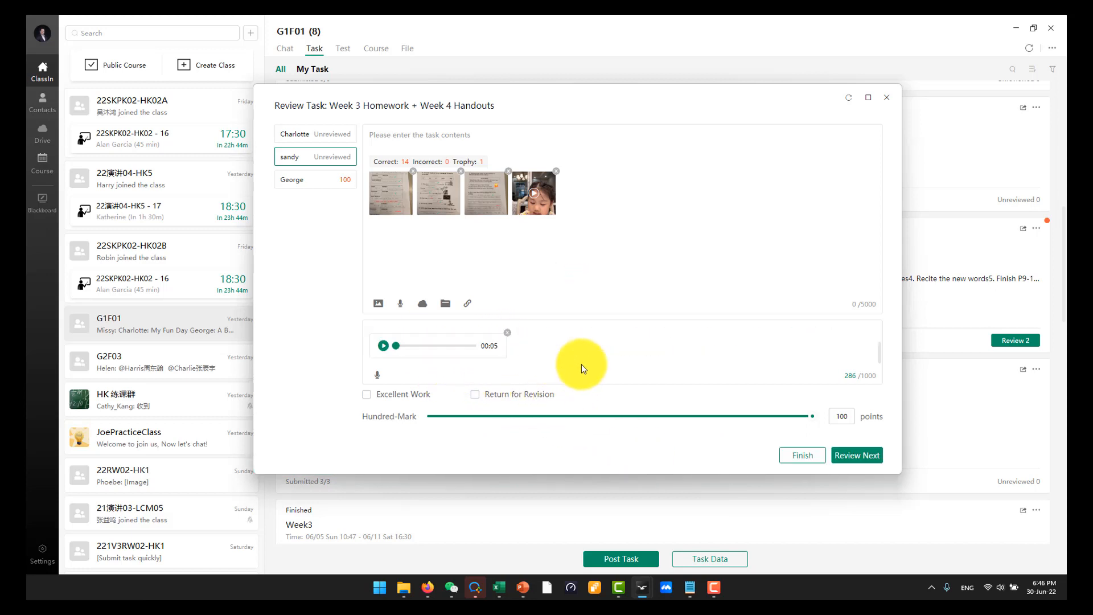
pyautogui.scroll(3, 523, 360)
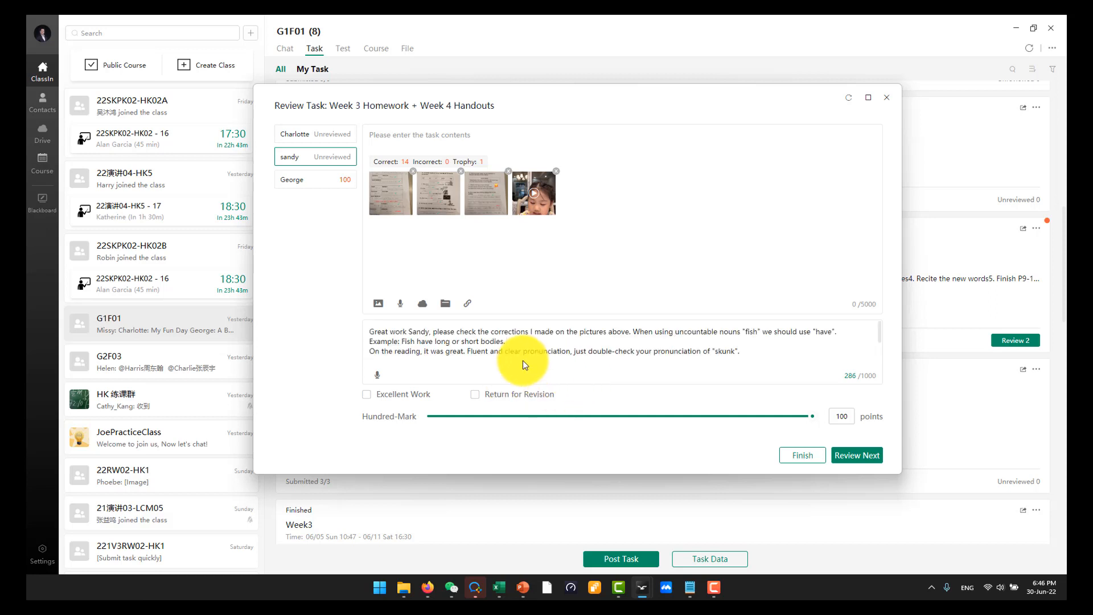
pyautogui.scroll(-3, 525, 360)
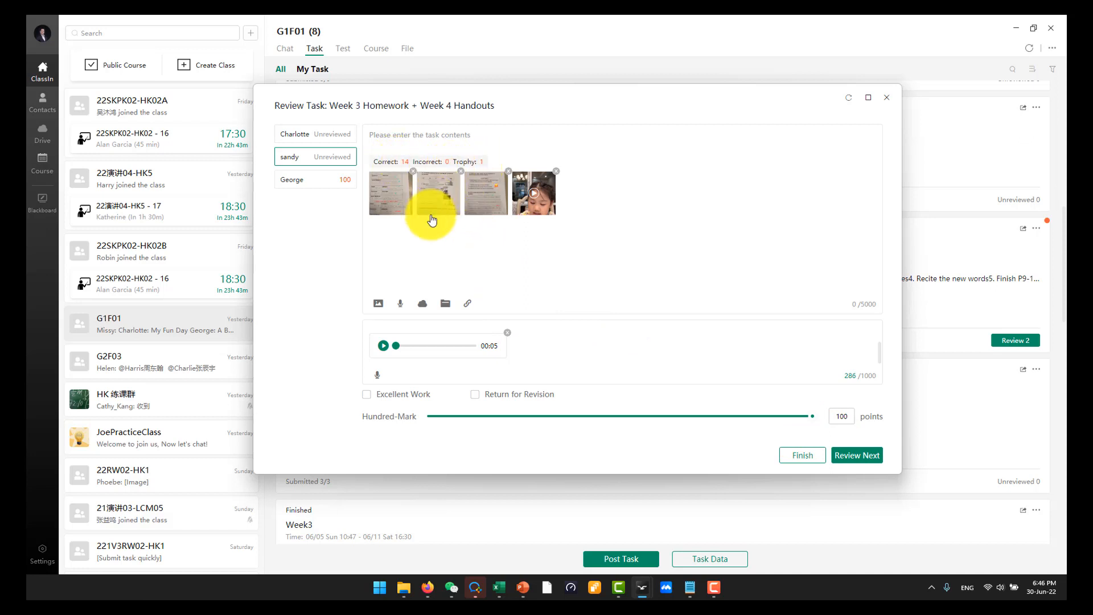
# Submit this review with a score of 95 points, and finish the remaining student's review at 100 points, closing the review window.
pyautogui.doubleClick(843, 417)
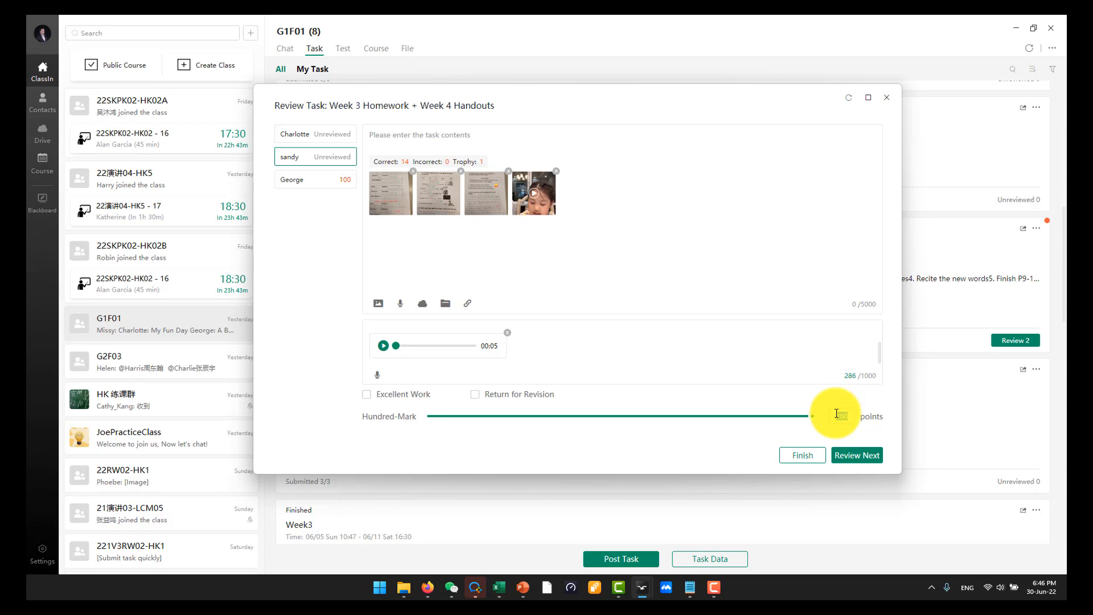
pyautogui.write('95')
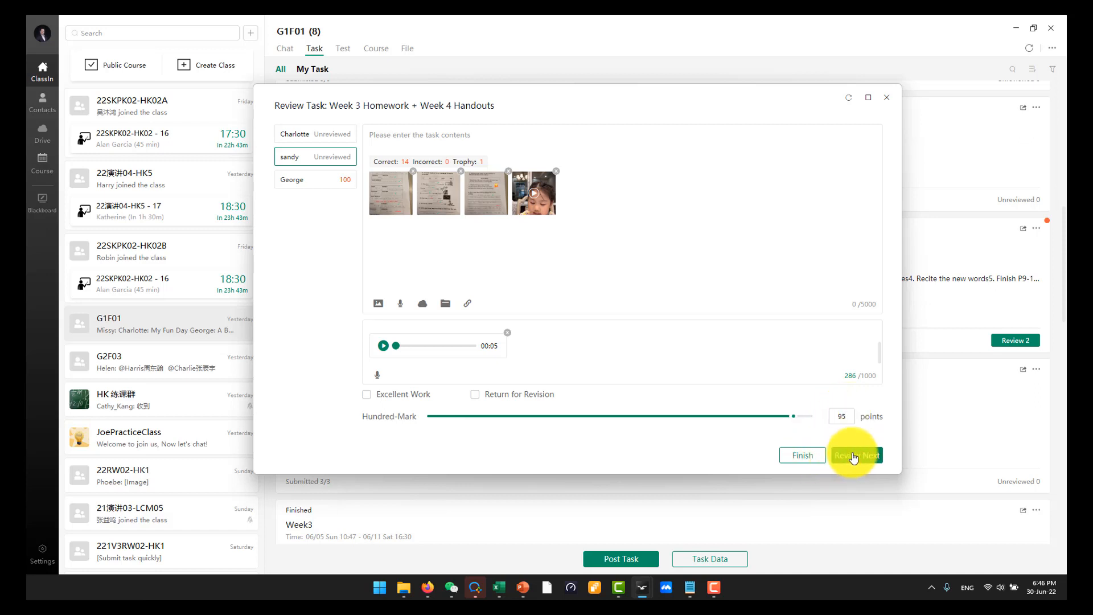
pyautogui.click(853, 456)
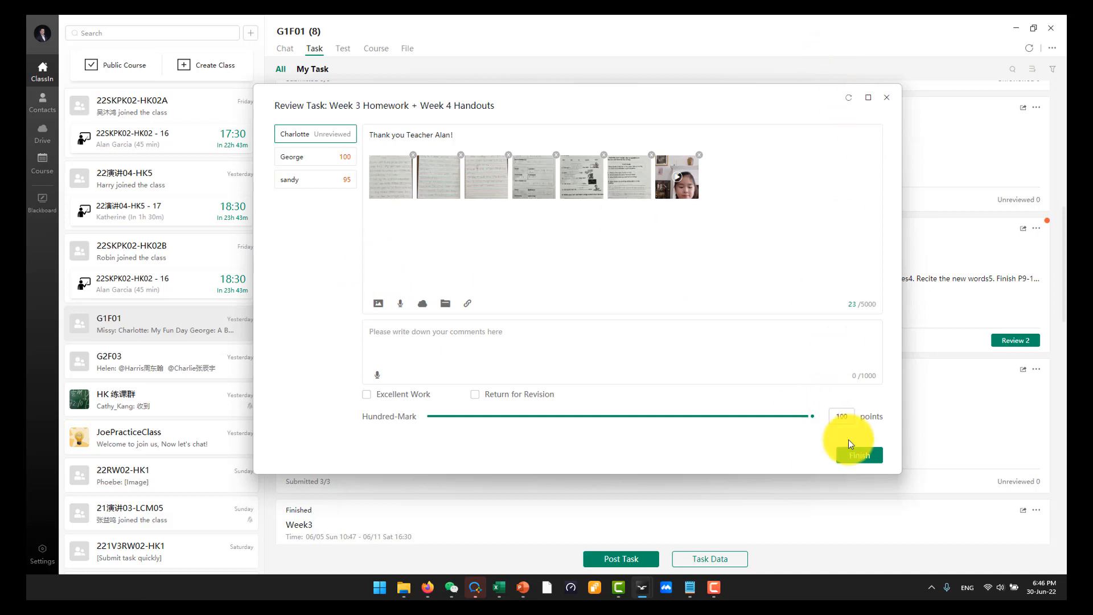
pyautogui.click(854, 454)
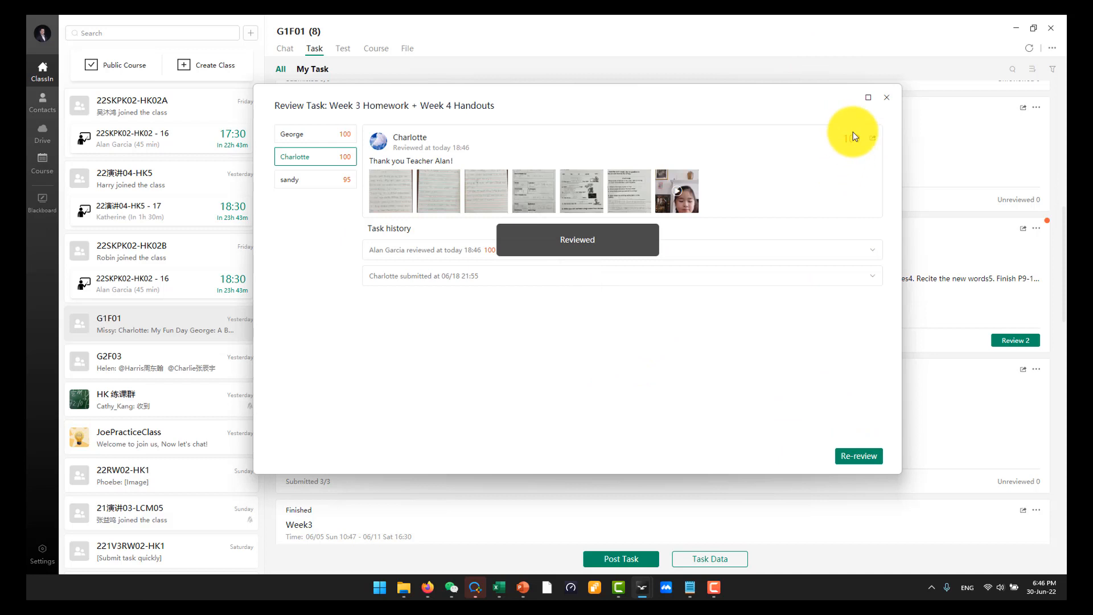
pyautogui.click(886, 98)
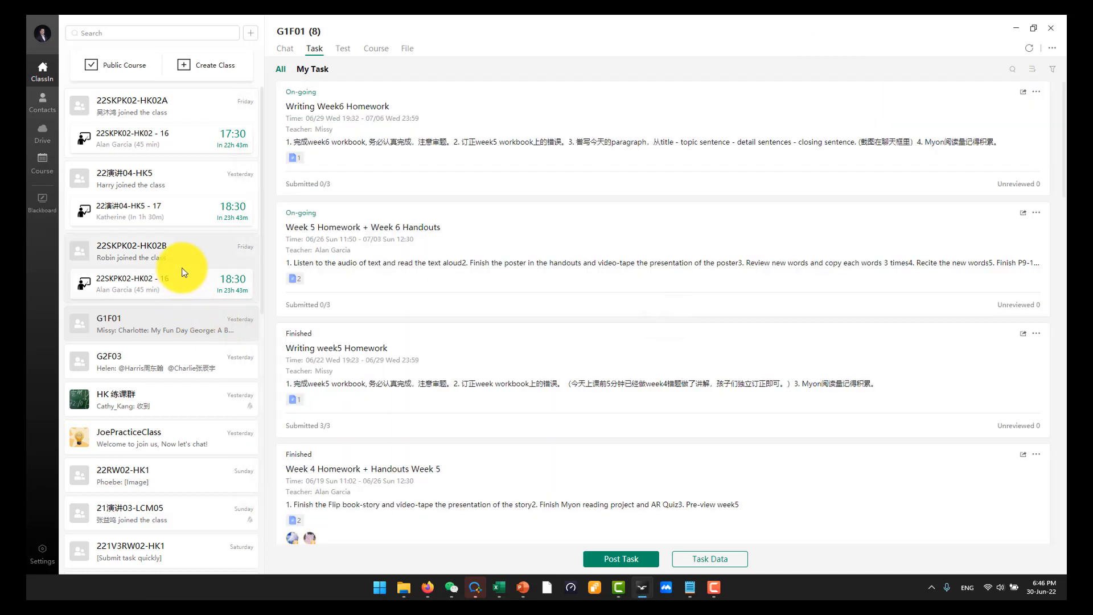
# View the task list of class G2F03 and that of class 22RW02-HK1.
pyautogui.click(196, 367)
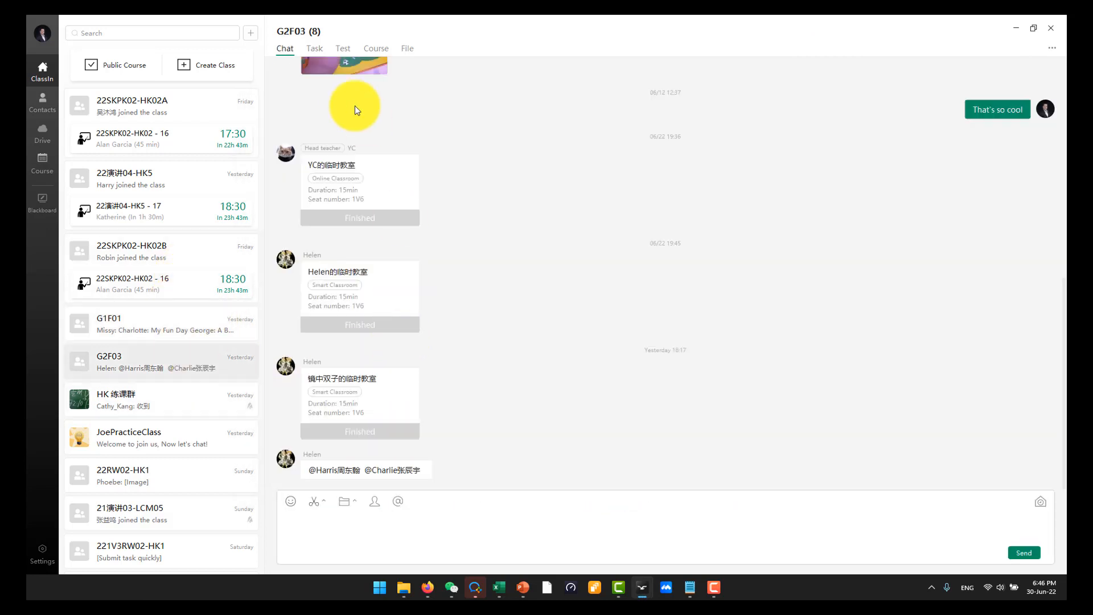
pyautogui.click(316, 50)
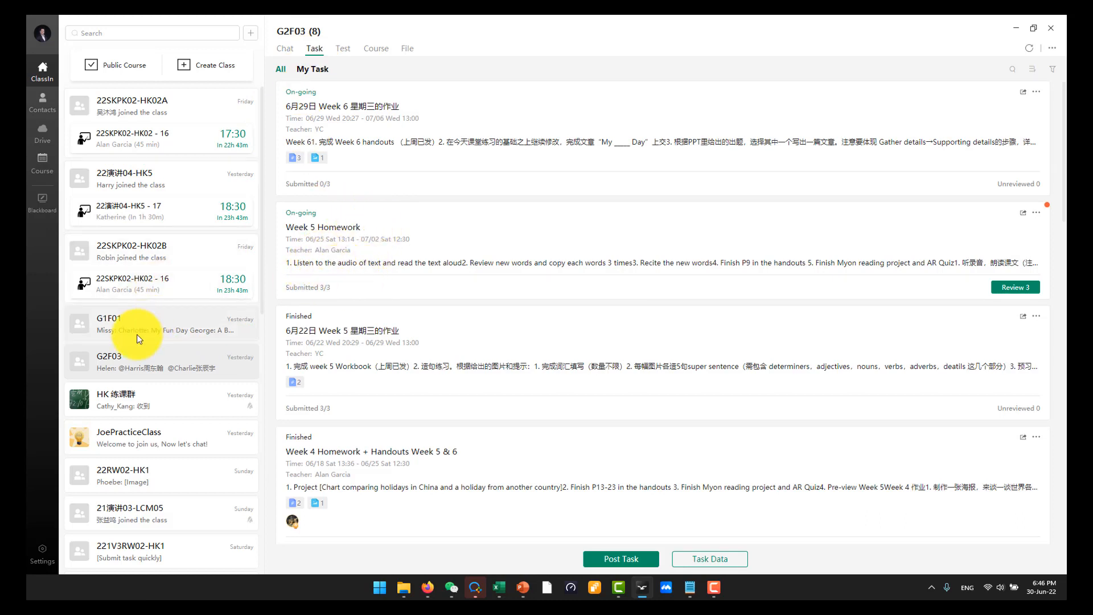
pyautogui.scroll(-1, 154, 365)
pyautogui.click(159, 420)
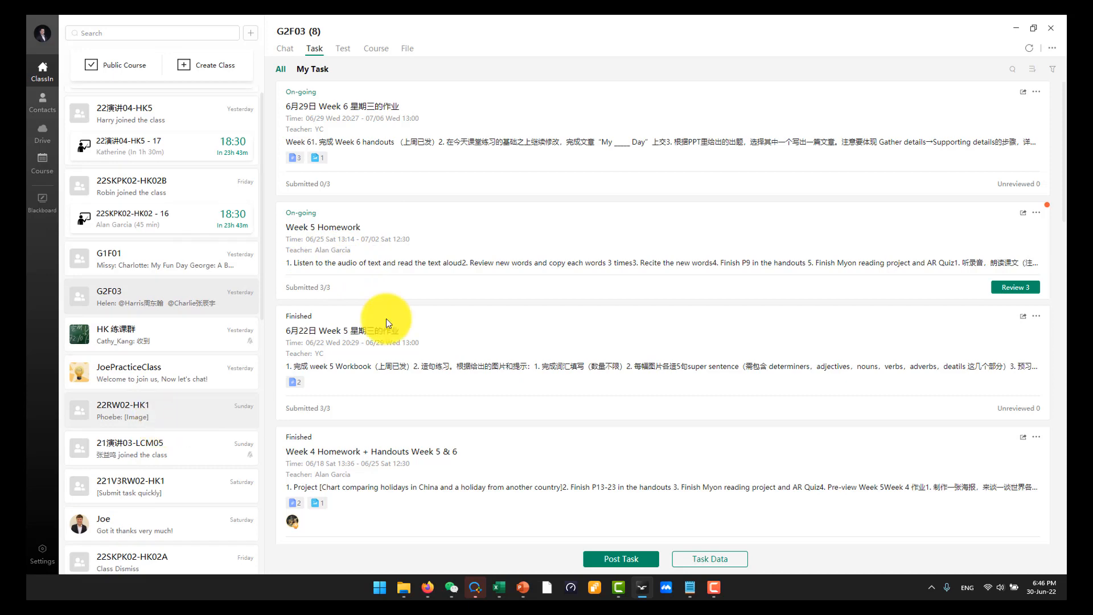
pyautogui.click(315, 49)
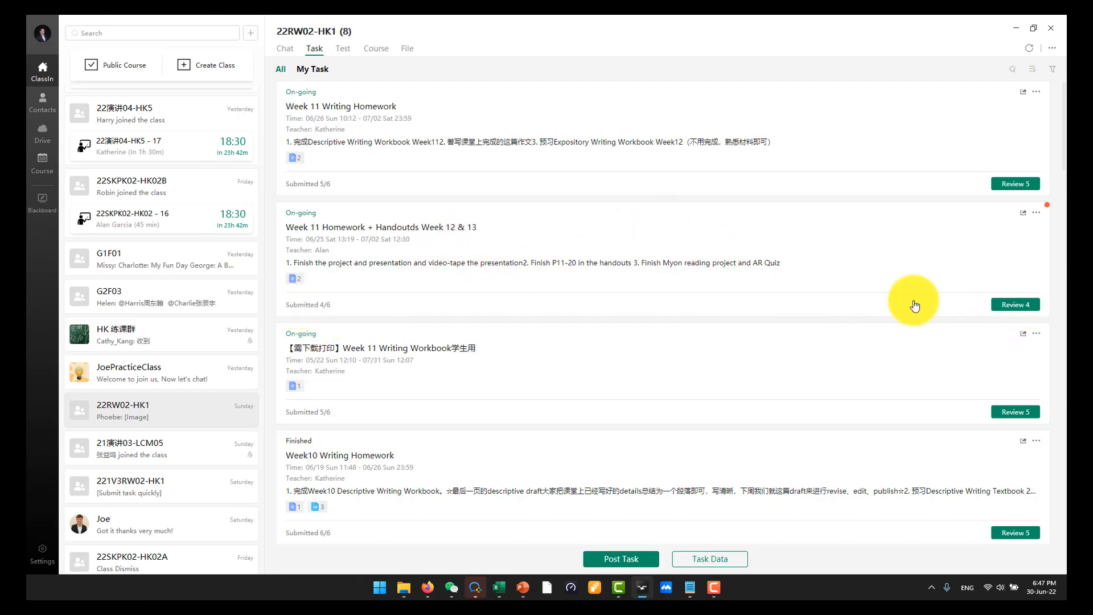
# View the first submitted page under "Week 11 Homework + Handoutds Week 12 & 13" and exit the review without saving.
pyautogui.click(1005, 304)
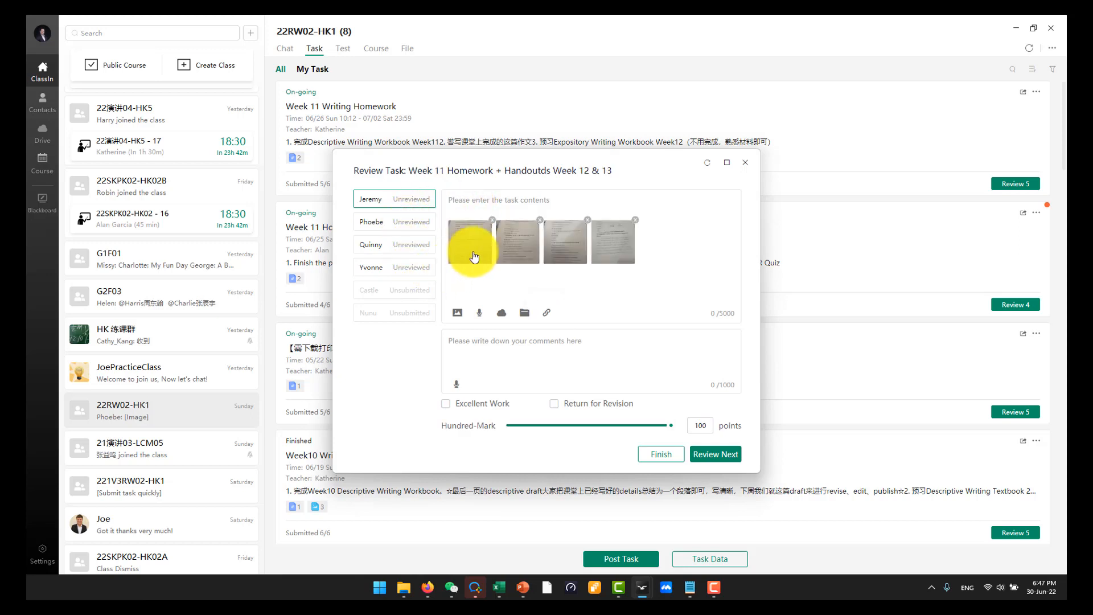
pyautogui.click(471, 237)
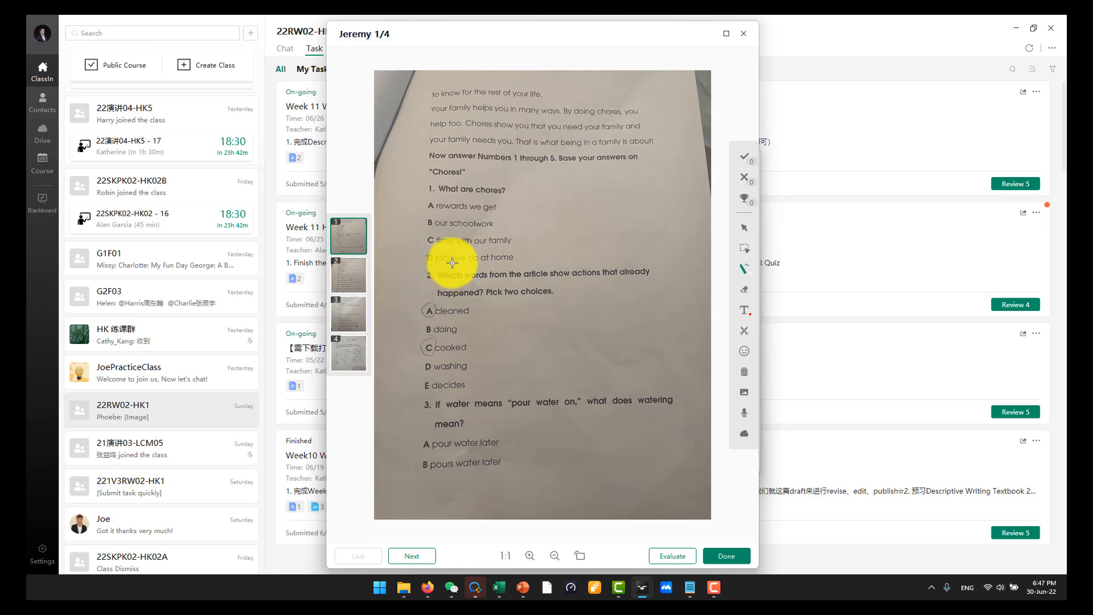
pyautogui.click(743, 33)
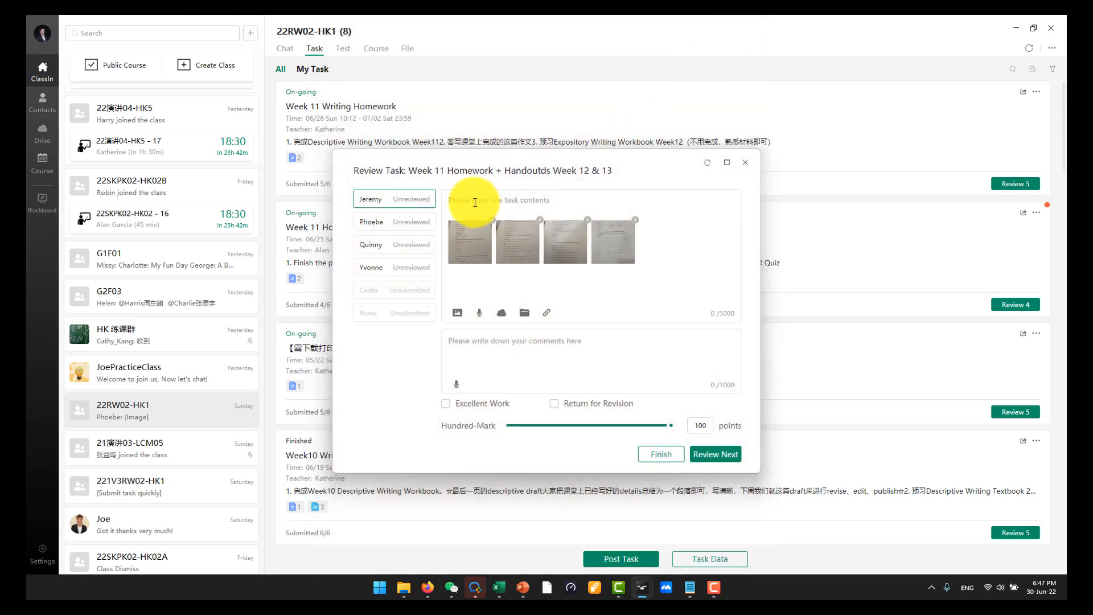
pyautogui.click(745, 163)
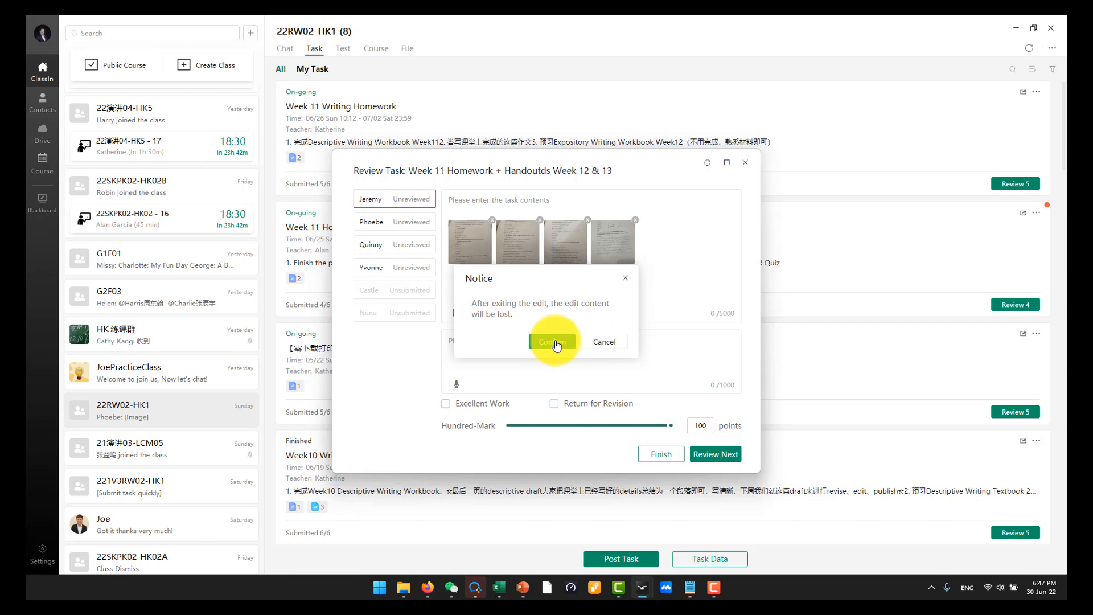
pyautogui.click(538, 342)
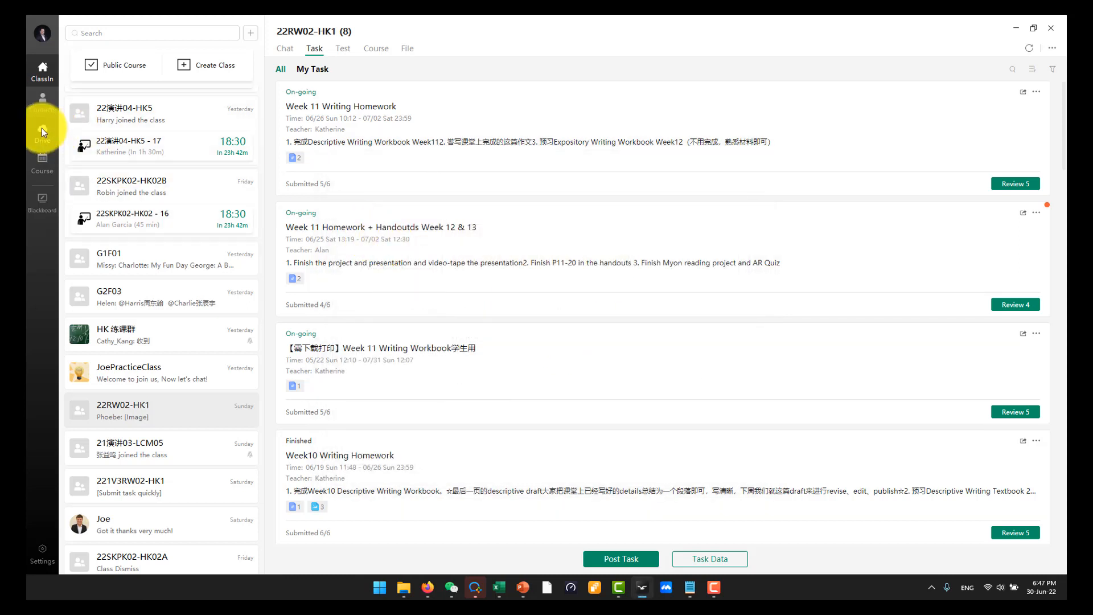
# In the Drive's authorized resources, open 全部文件 > 2022 New Program > Reading and Handouts > G2 > Answer Key.
pyautogui.click(42, 128)
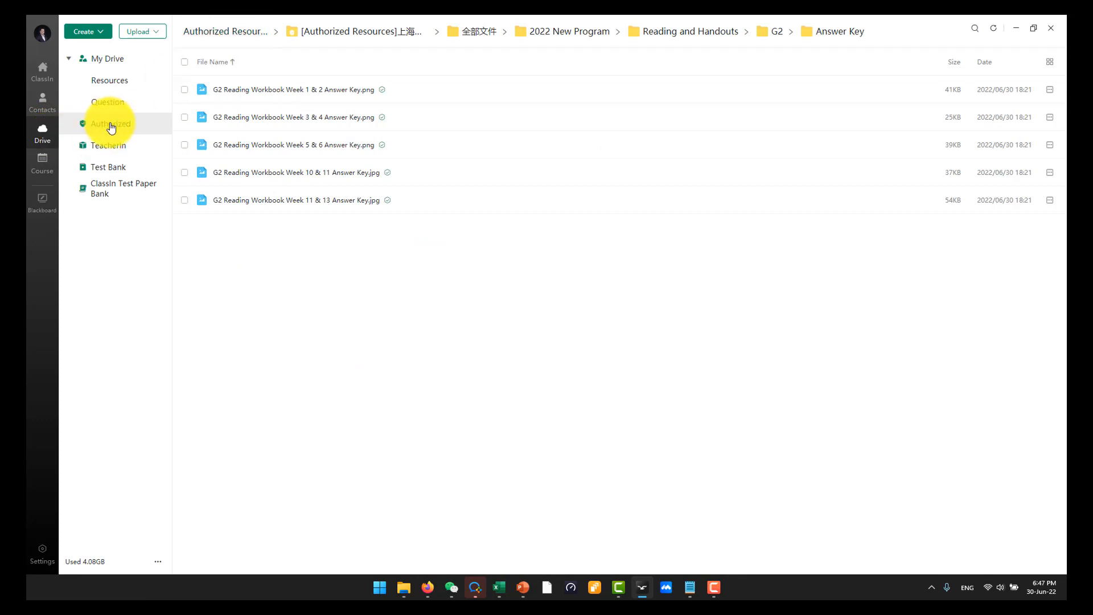
pyautogui.click(324, 36)
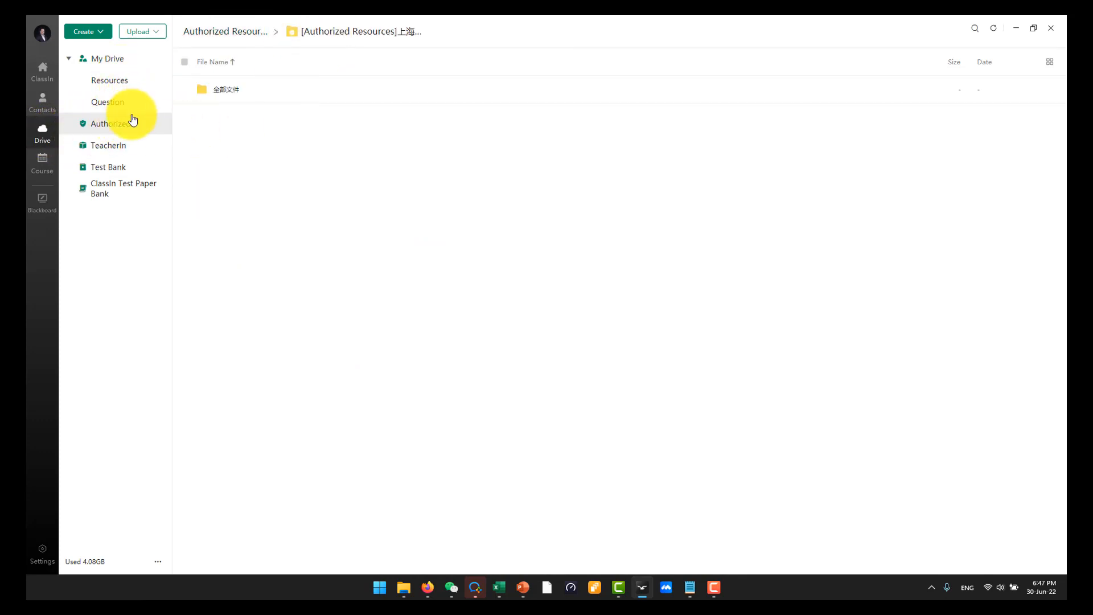
pyautogui.doubleClick(221, 90)
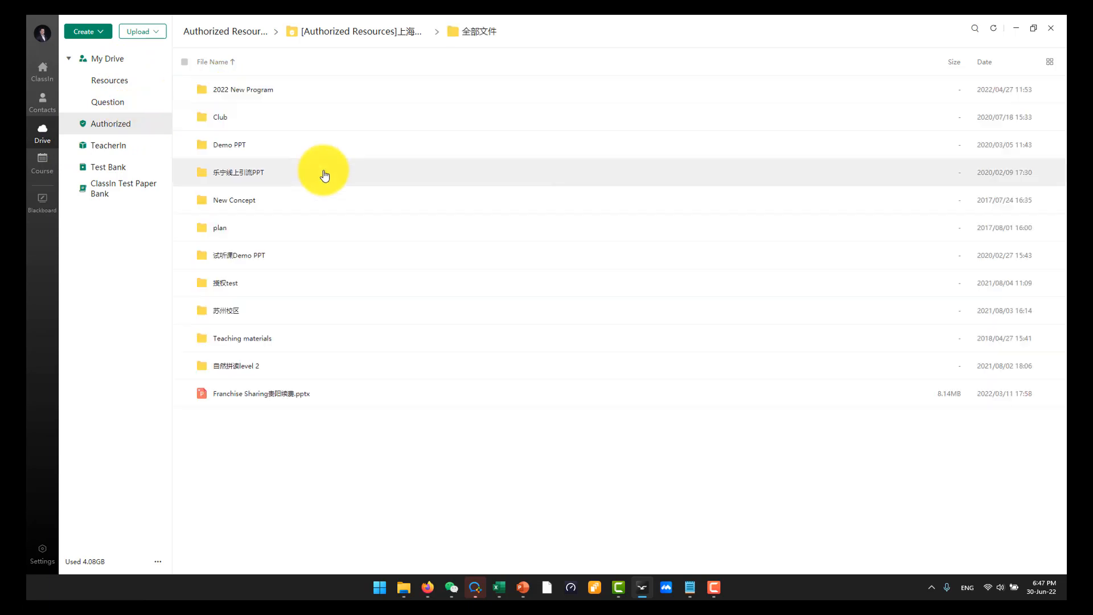
pyautogui.doubleClick(295, 91)
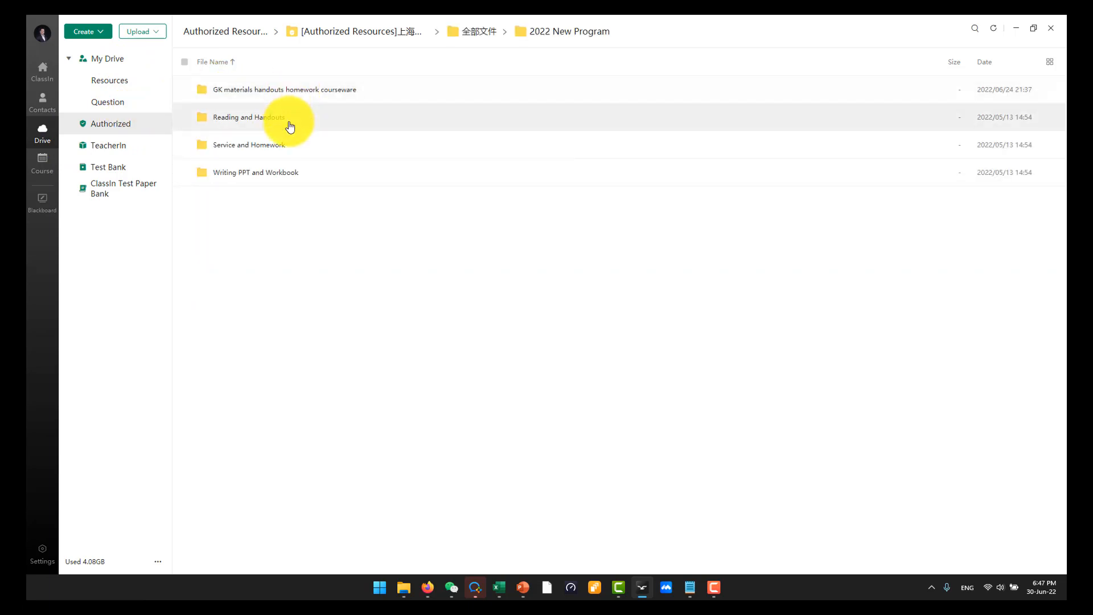
pyautogui.doubleClick(290, 126)
pyautogui.doubleClick(288, 145)
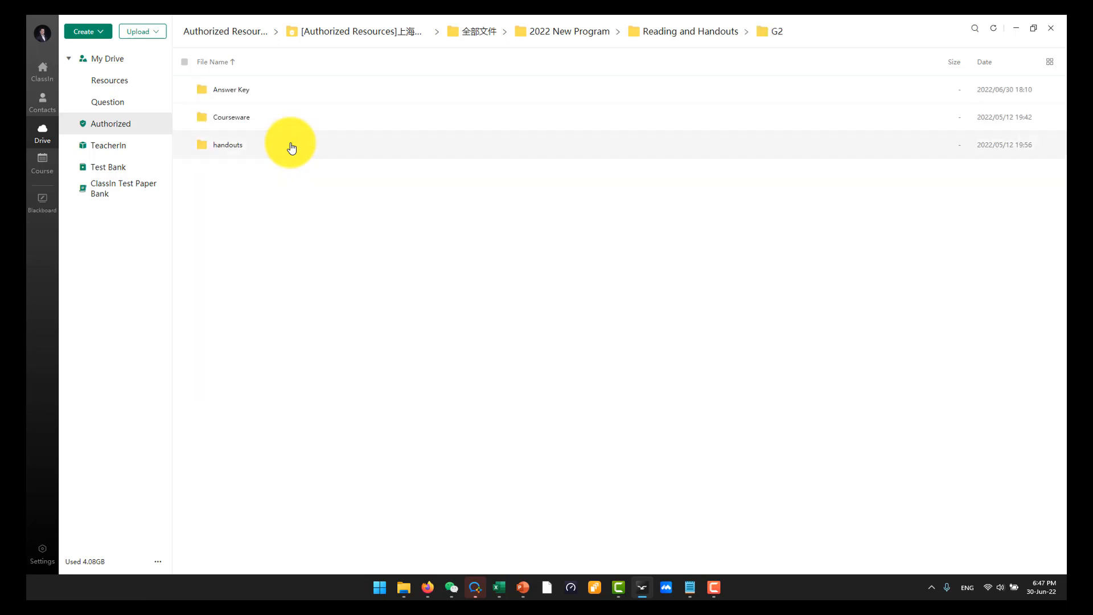
pyautogui.doubleClick(275, 95)
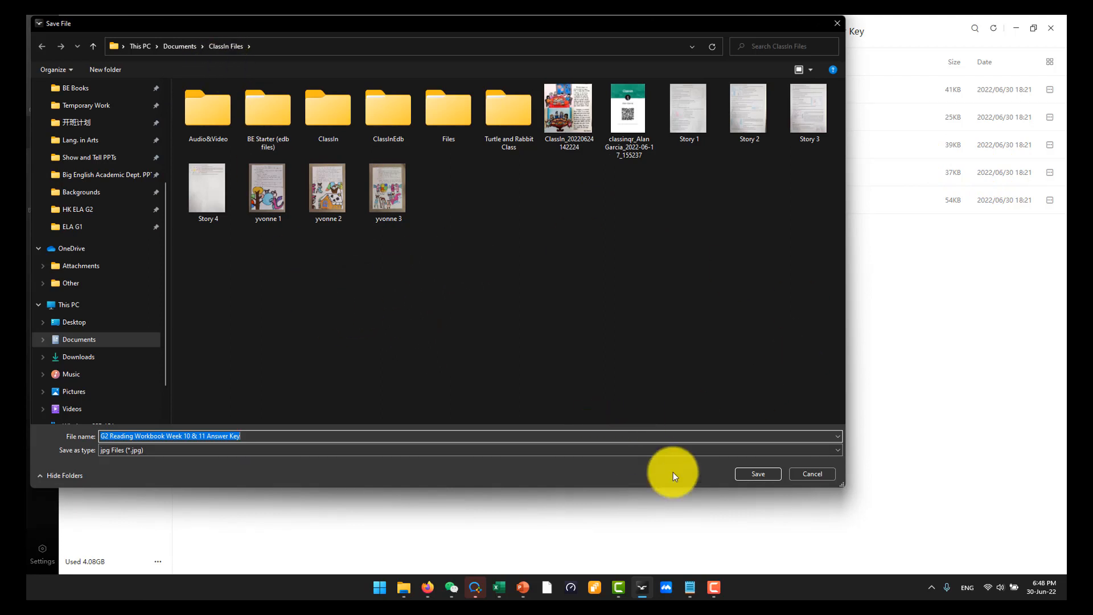
# Download the Week 10 & 11 answer key to ClassIn Files as "G2 Reading Workbook Week 10 & 11 Answer Key v1.1".
pyautogui.click(310, 434)
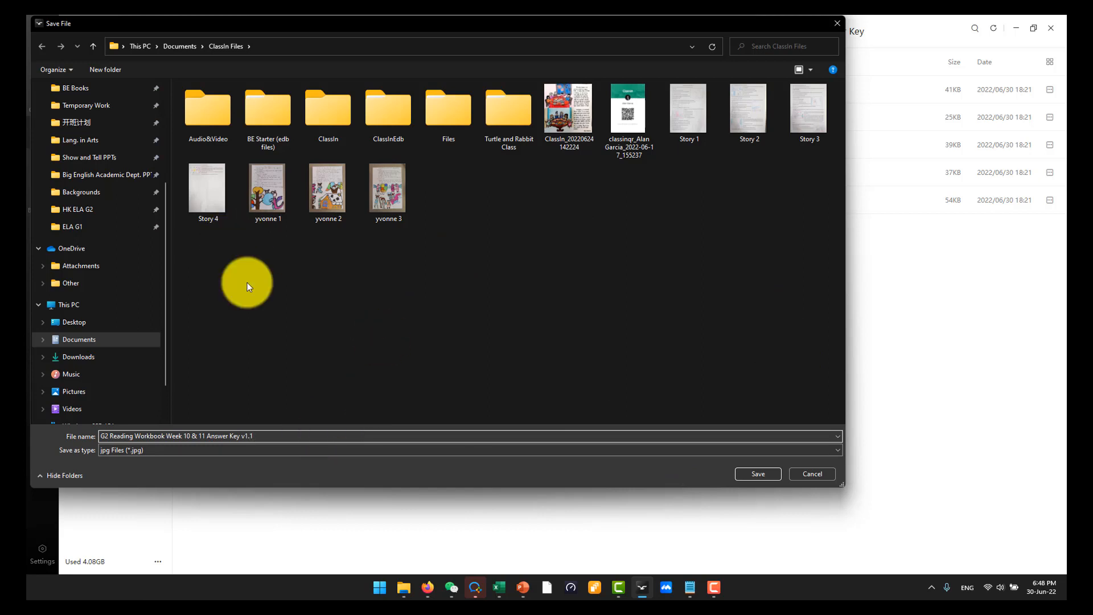
pyautogui.click(747, 476)
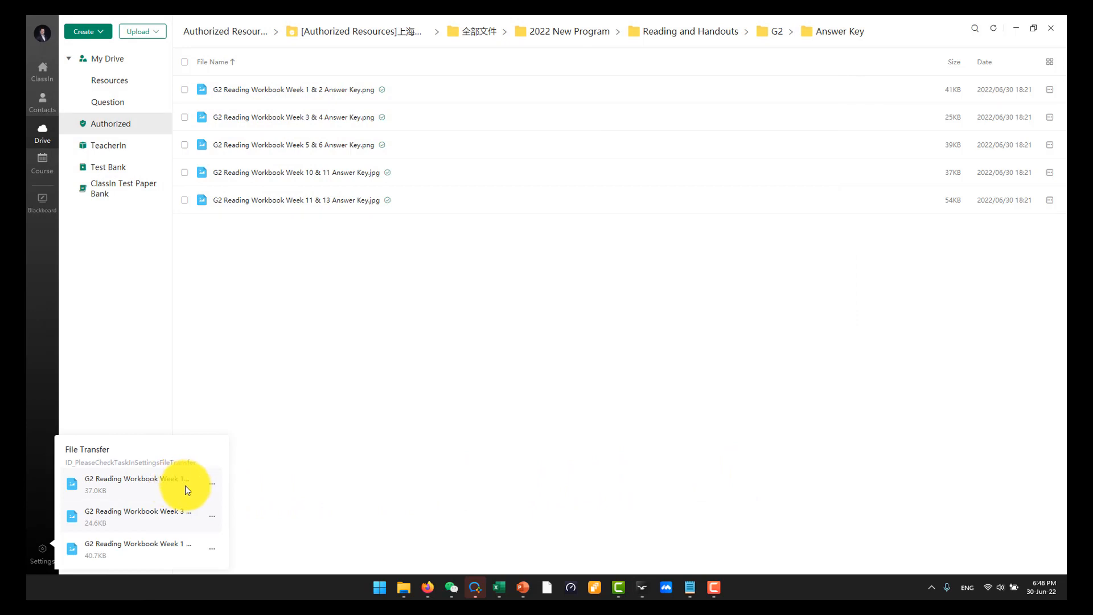
# Show the downloaded answer key in its folder and open the "G2 Reading Workbook Week 10 & 11 Answer Key v1.1" image.
pyautogui.click(212, 483)
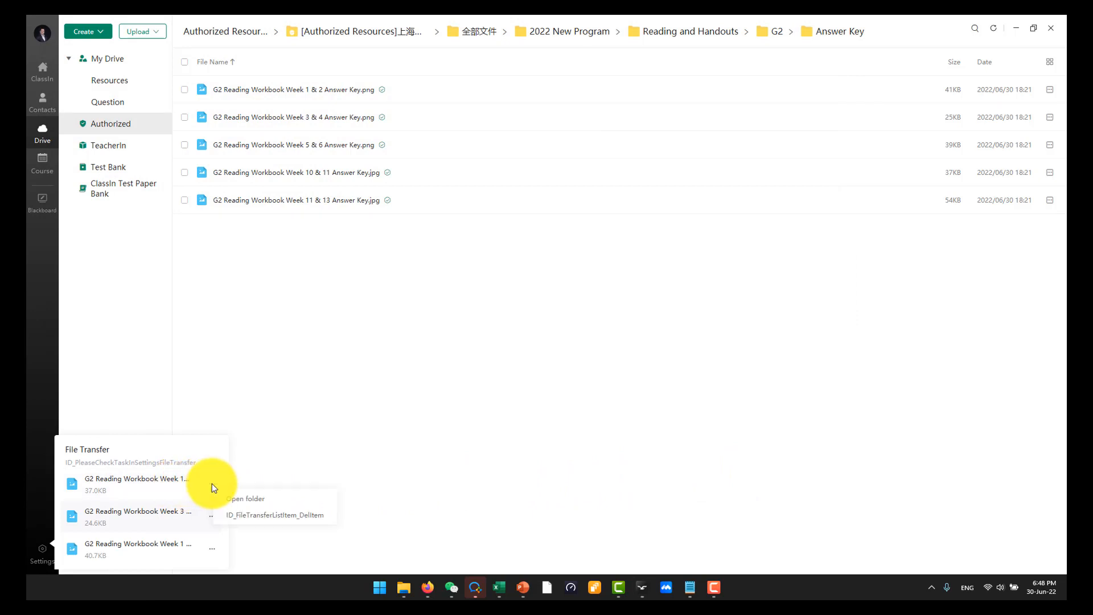
pyautogui.click(239, 499)
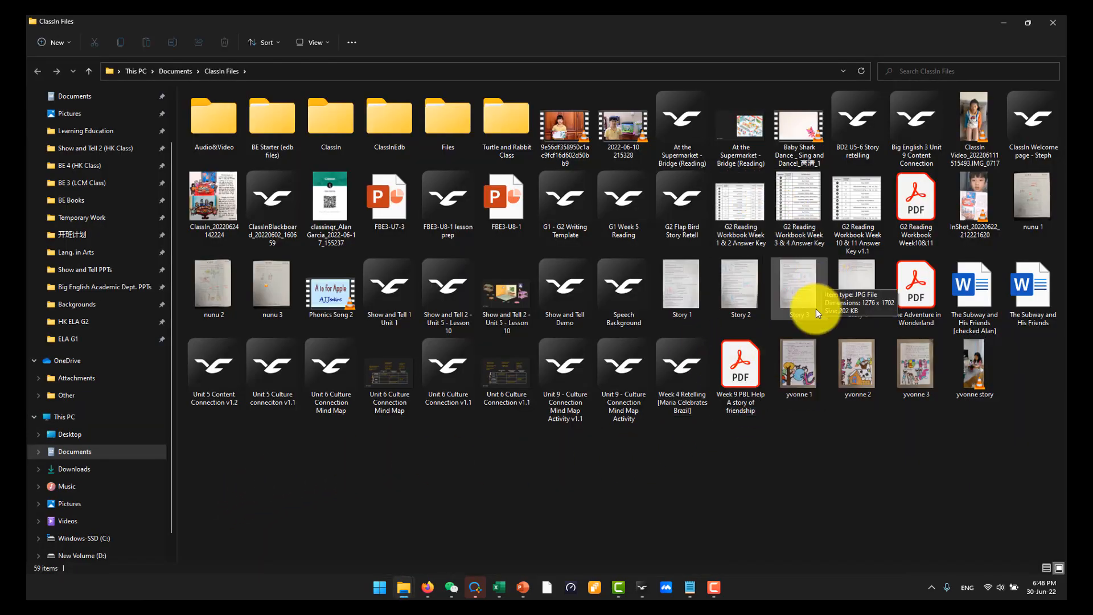
pyautogui.click(865, 234)
pyautogui.doubleClick(865, 231)
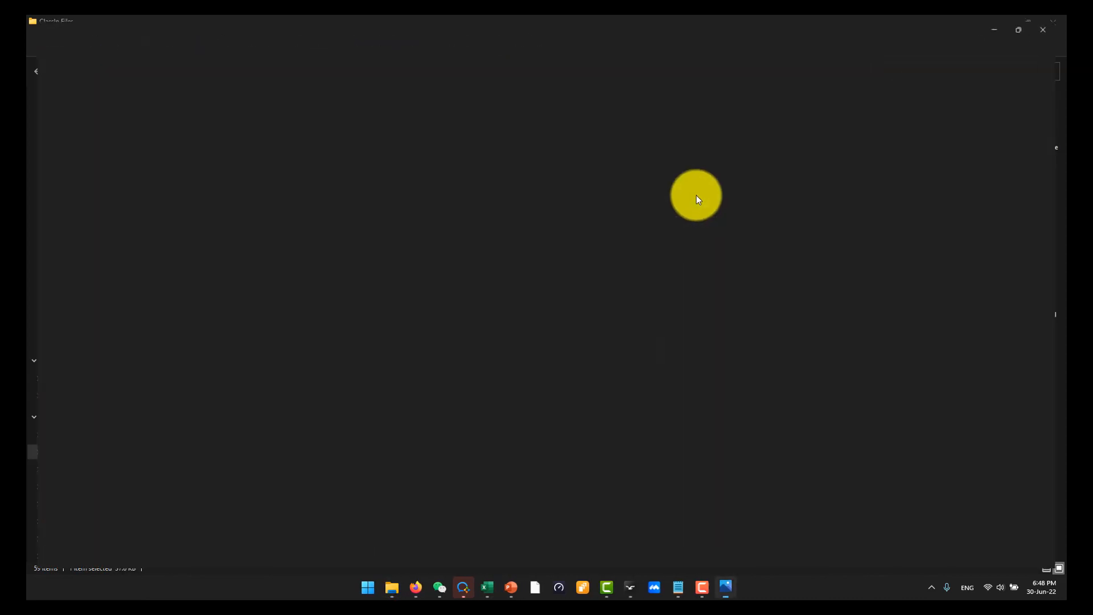
# Shrink the answer key image window to a compact size and close the ClassIn Files folder window.
pyautogui.click(1029, 24)
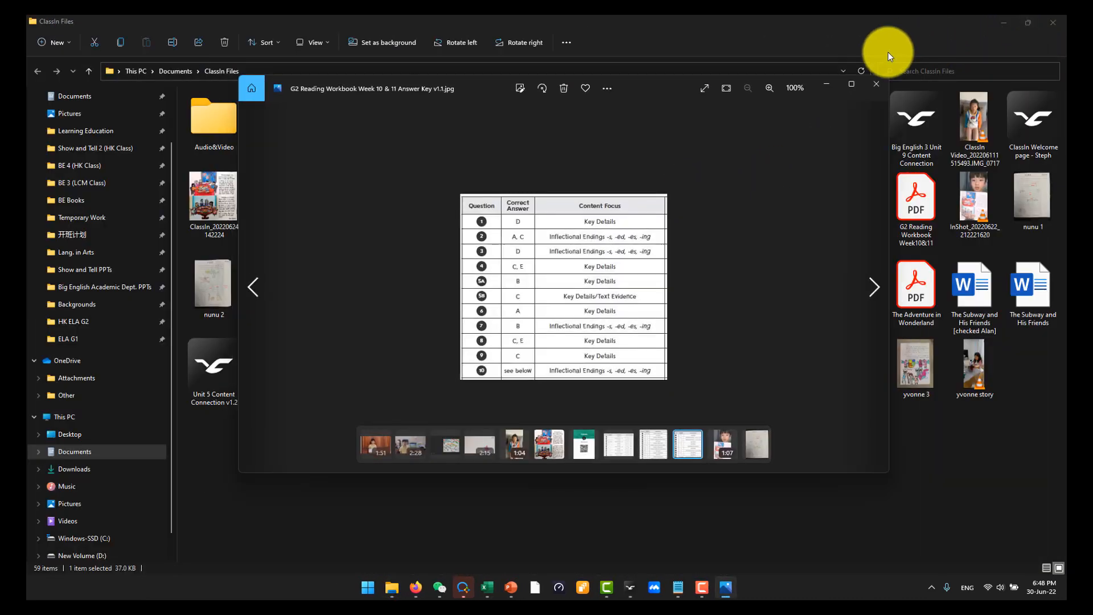
pyautogui.moveTo(886, 75); pyautogui.dragTo(572, 174)
pyautogui.click(1054, 19)
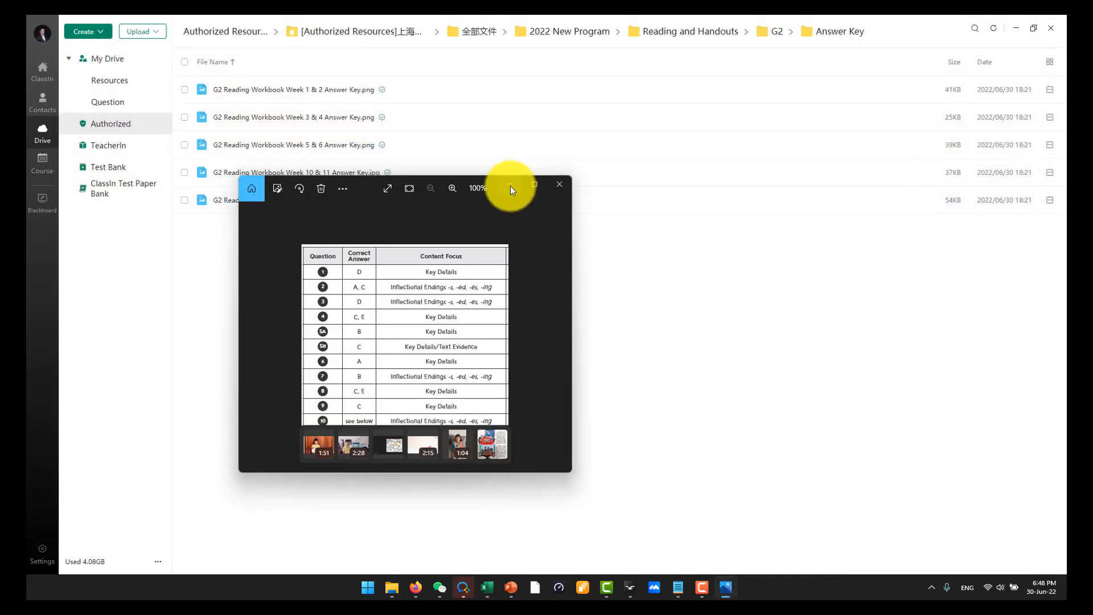
# Return to class 22RW02-HK1's tasks in ClassIn and open the review of "Week 11 Homework + Handoutds Week 12 & 13".
pyautogui.click(42, 68)
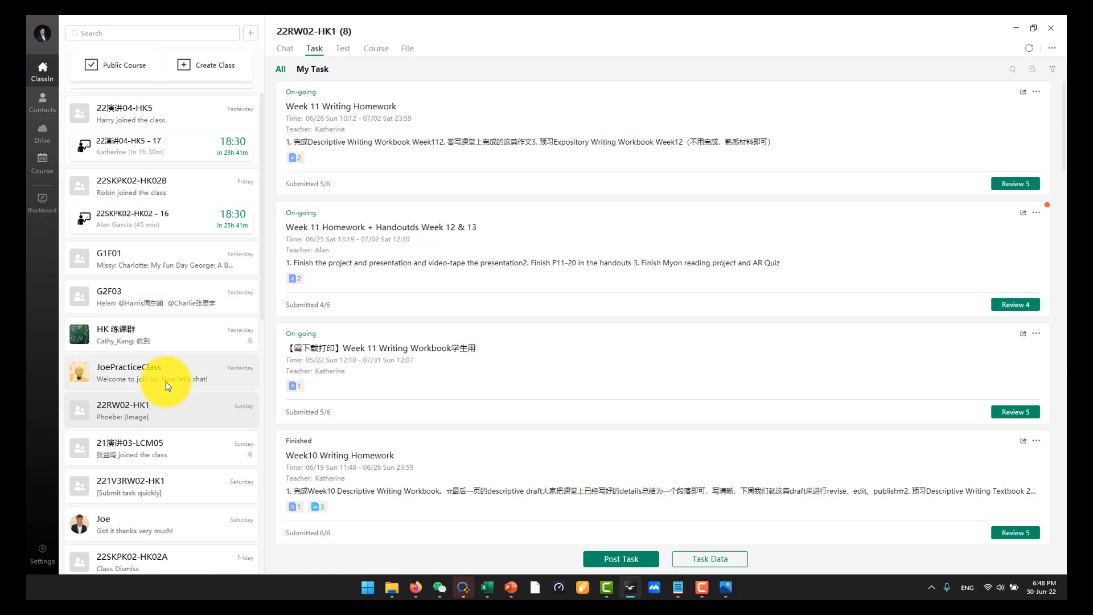
pyautogui.click(168, 412)
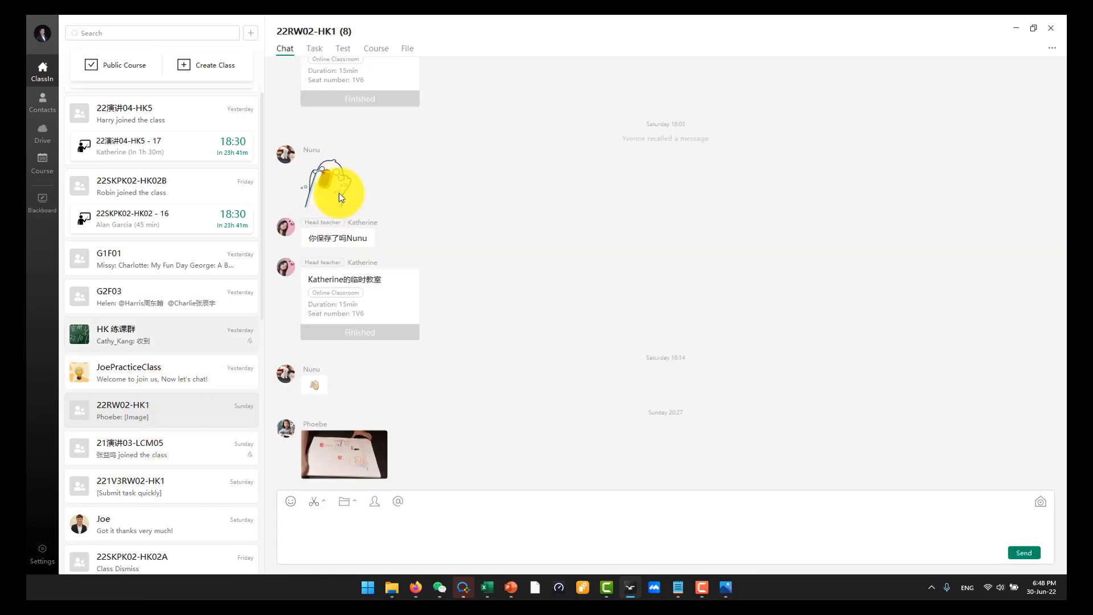
pyautogui.click(314, 49)
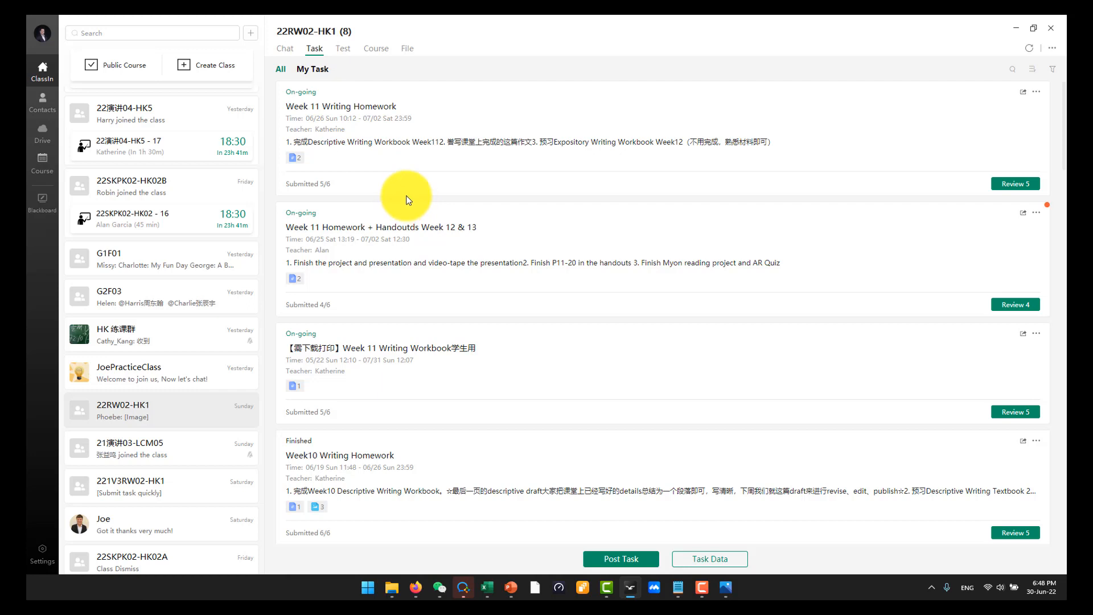
pyautogui.click(1008, 305)
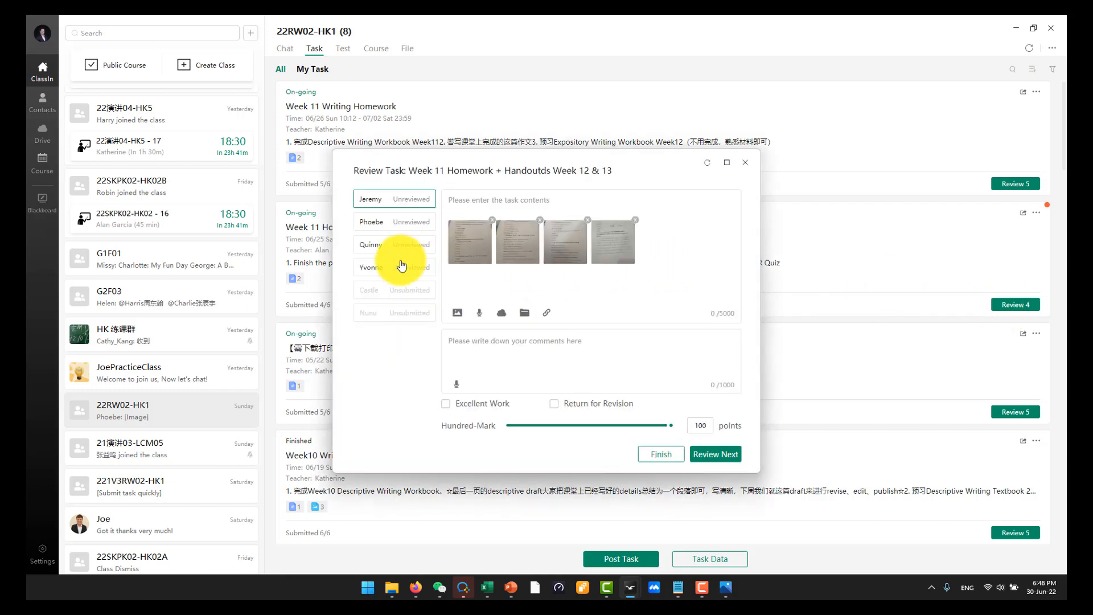
# Select the fourth listed student's submission, enlarge and reposition the review window, and open the first submitted page.
pyautogui.click(400, 266)
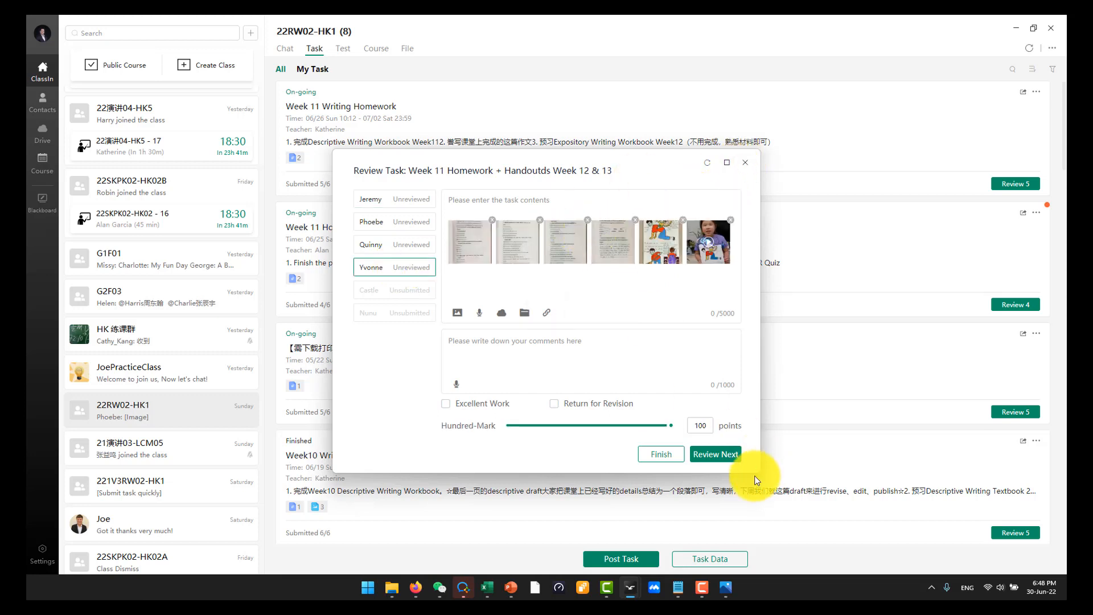
pyautogui.moveTo(759, 471); pyautogui.dragTo(1018, 511)
pyautogui.moveTo(747, 154); pyautogui.dragTo(568, 83)
pyautogui.click(297, 174)
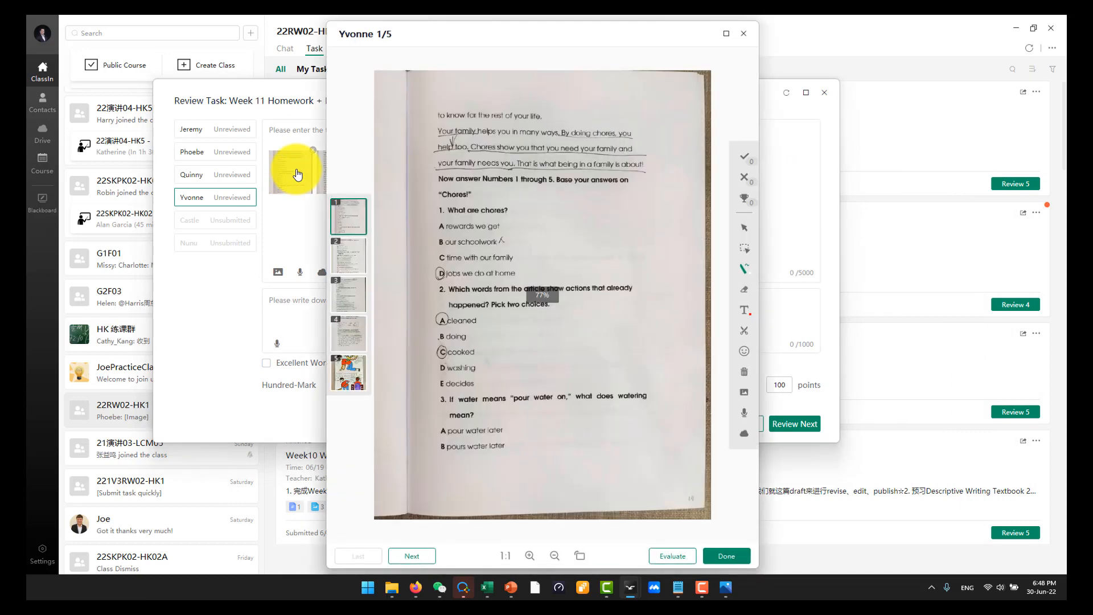
# Place the answer key image beside the page and tick the correct answers to questions 1 and 2, including both choices for 2.
pyautogui.click(728, 586)
pyautogui.moveTo(365, 197); pyautogui.dragTo(870, 90)
pyautogui.click(744, 157)
pyautogui.click(511, 275)
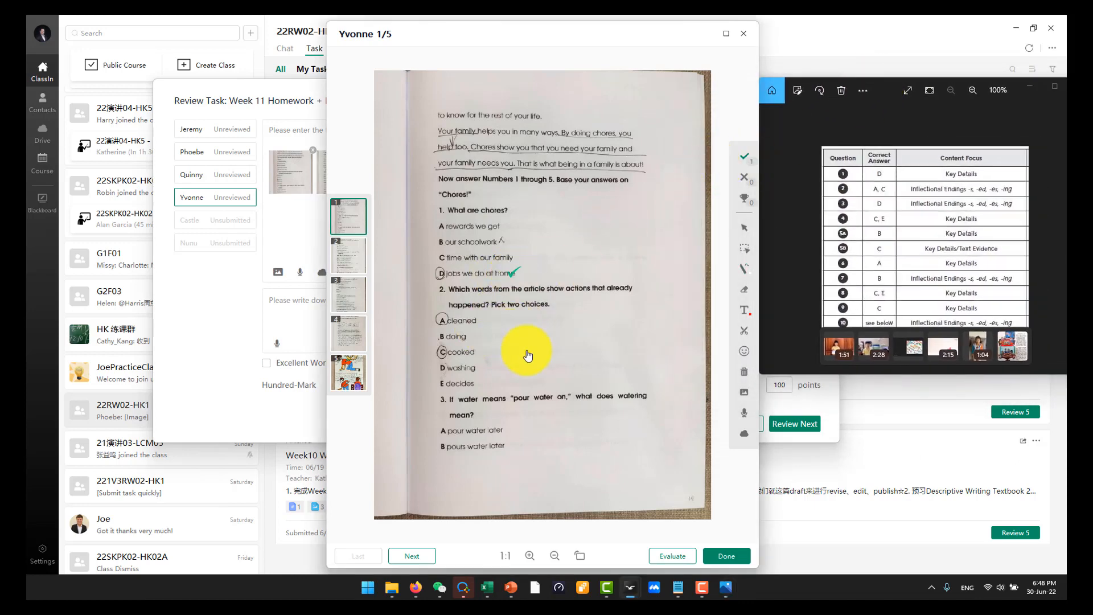
pyautogui.click(493, 323)
pyautogui.click(488, 349)
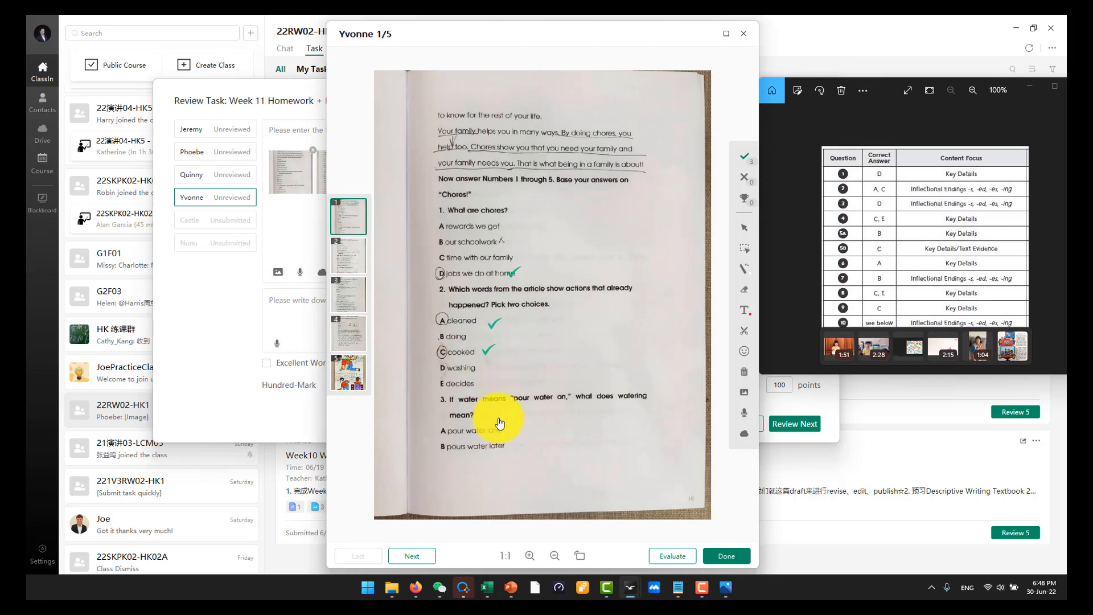
# On the second submitted page, tick the correct answers to questions 3, 4 (C and E) and 5.
pyautogui.click(355, 263)
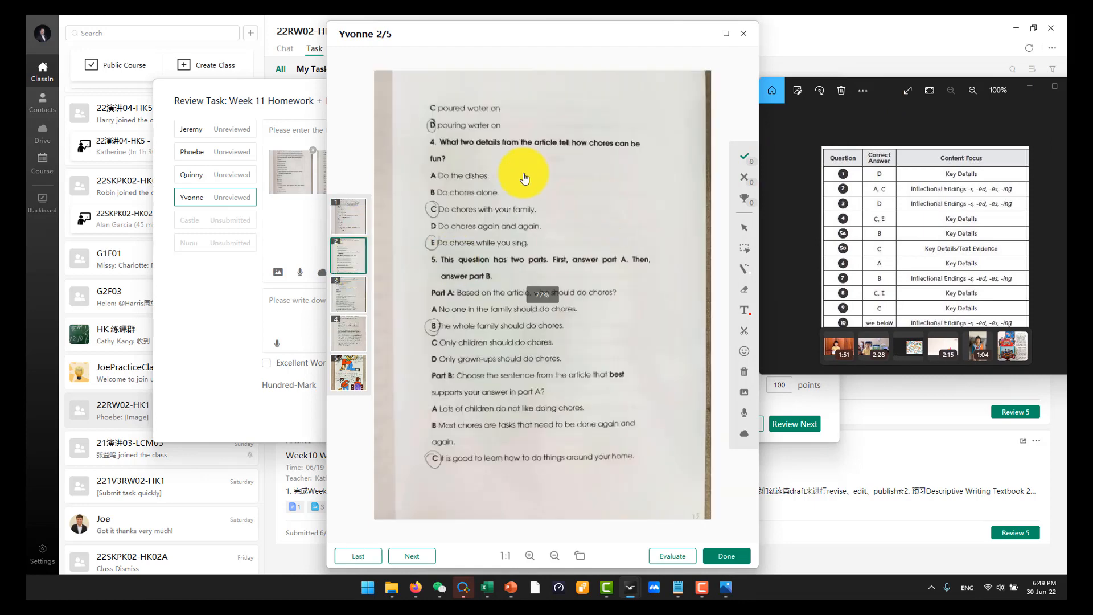
pyautogui.click(503, 134)
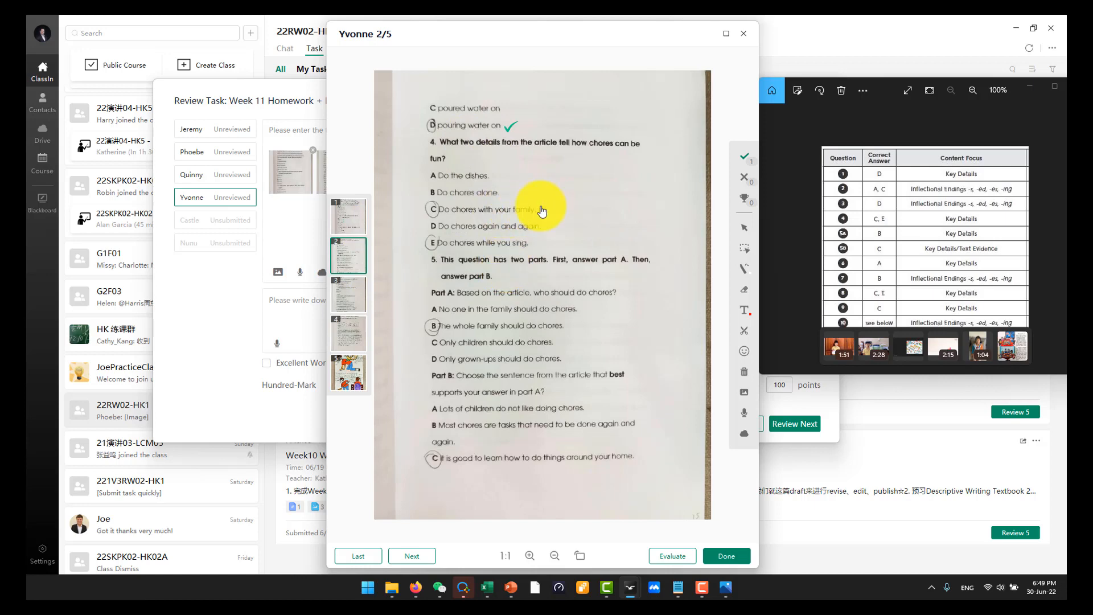
pyautogui.click(544, 212)
pyautogui.click(541, 245)
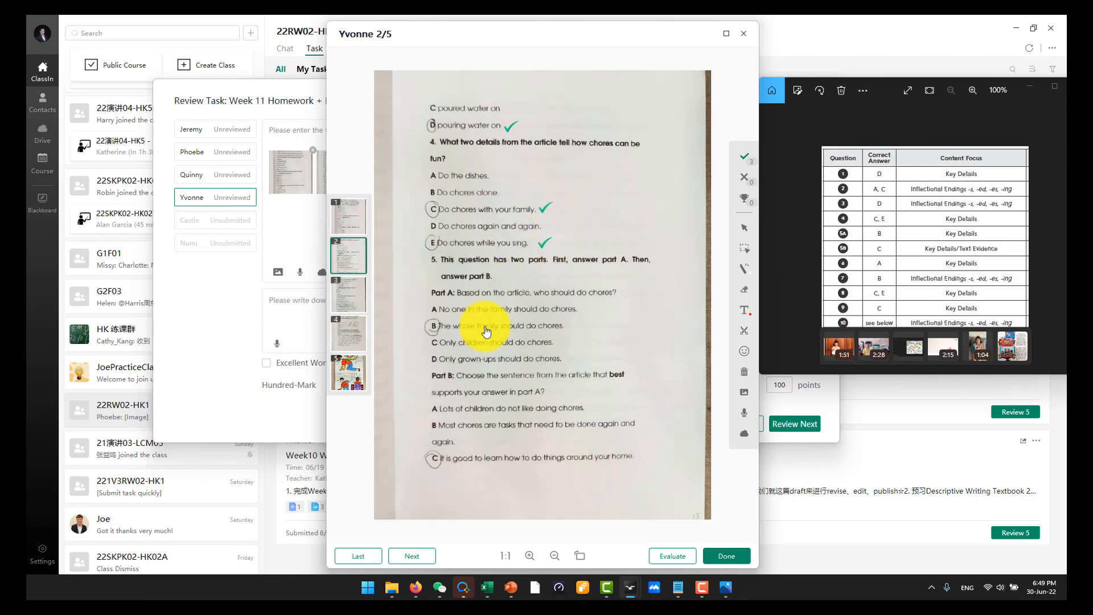
pyautogui.click(578, 328)
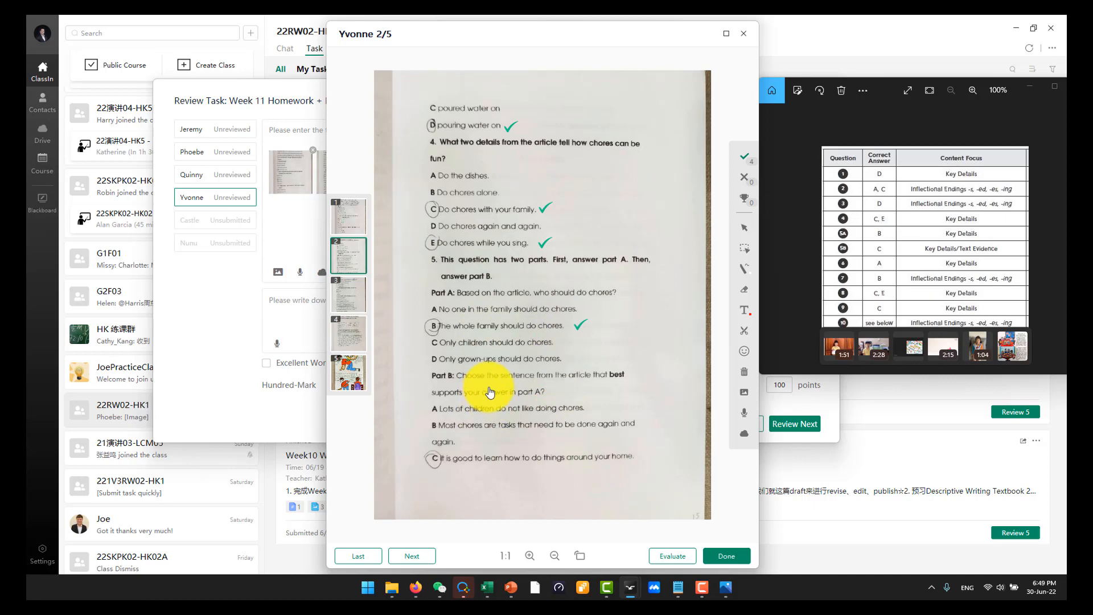
# On the third submitted page, tick the correct answers to questions 6, 7, 8 (C and E) and 9.
pyautogui.click(357, 299)
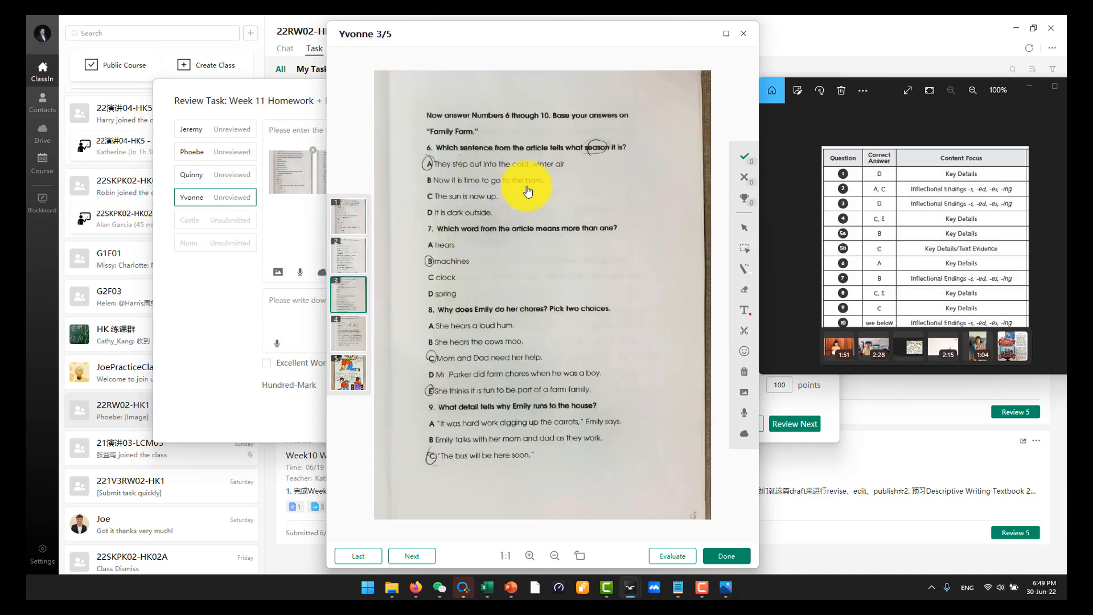
pyautogui.click(580, 161)
pyautogui.click(475, 261)
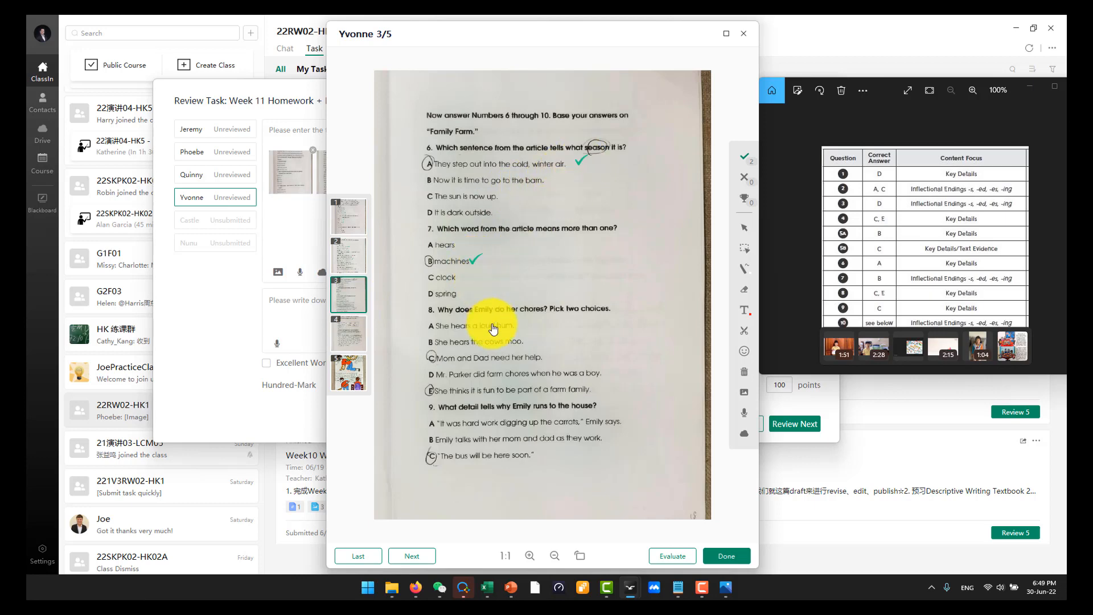
pyautogui.click(547, 358)
pyautogui.click(600, 393)
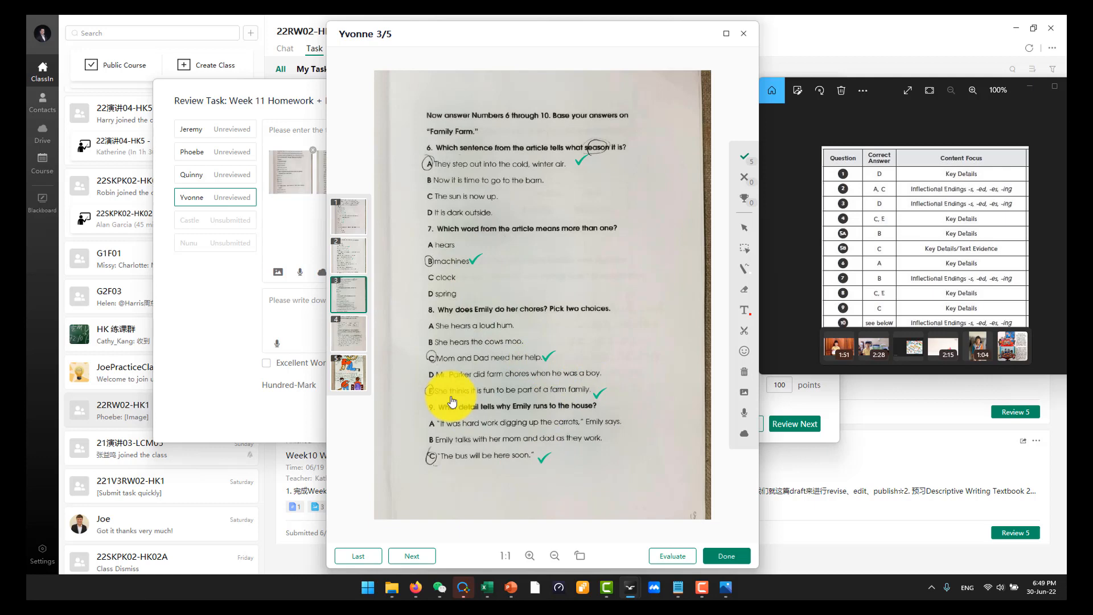
# View the fourth page, then add the text correction "chess" below the word "together" on the fifth page's drawing.
pyautogui.click(356, 337)
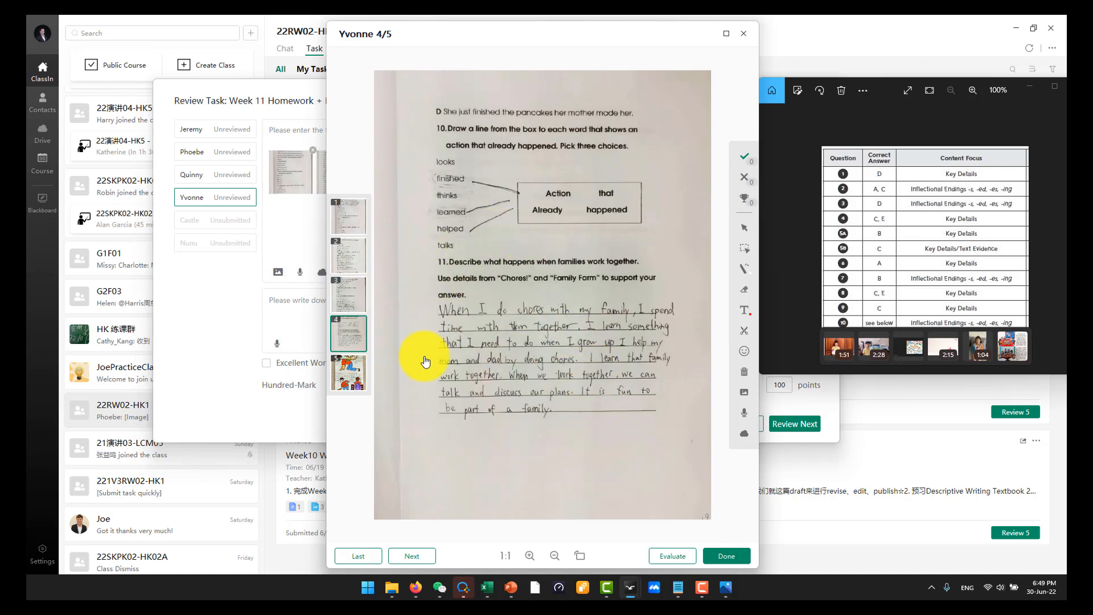
pyautogui.click(354, 374)
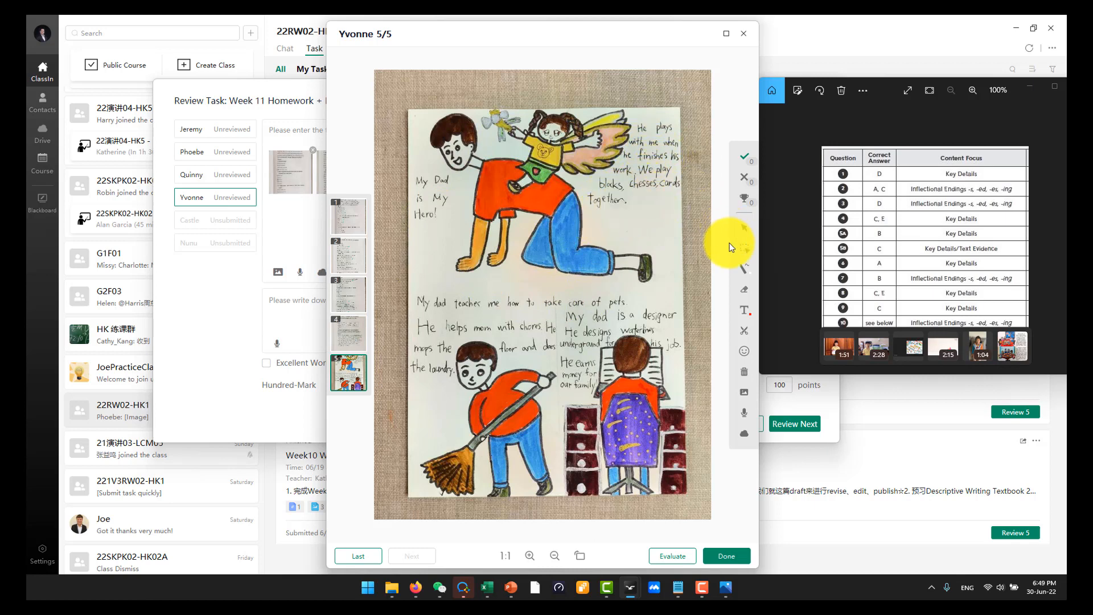
pyautogui.click(745, 310)
pyautogui.click(632, 210)
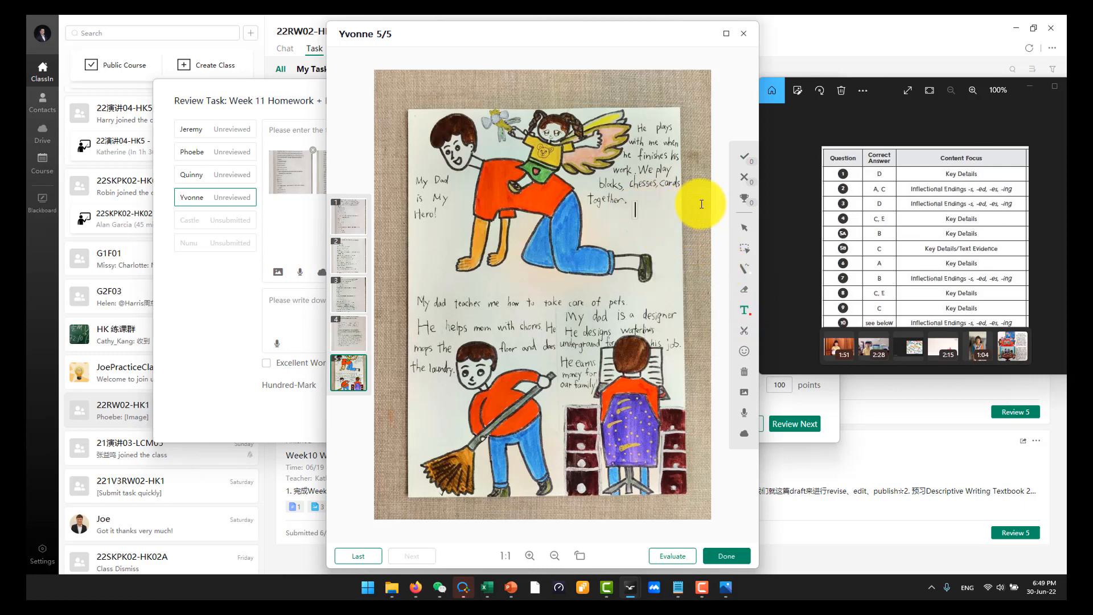
pyautogui.write('chess')
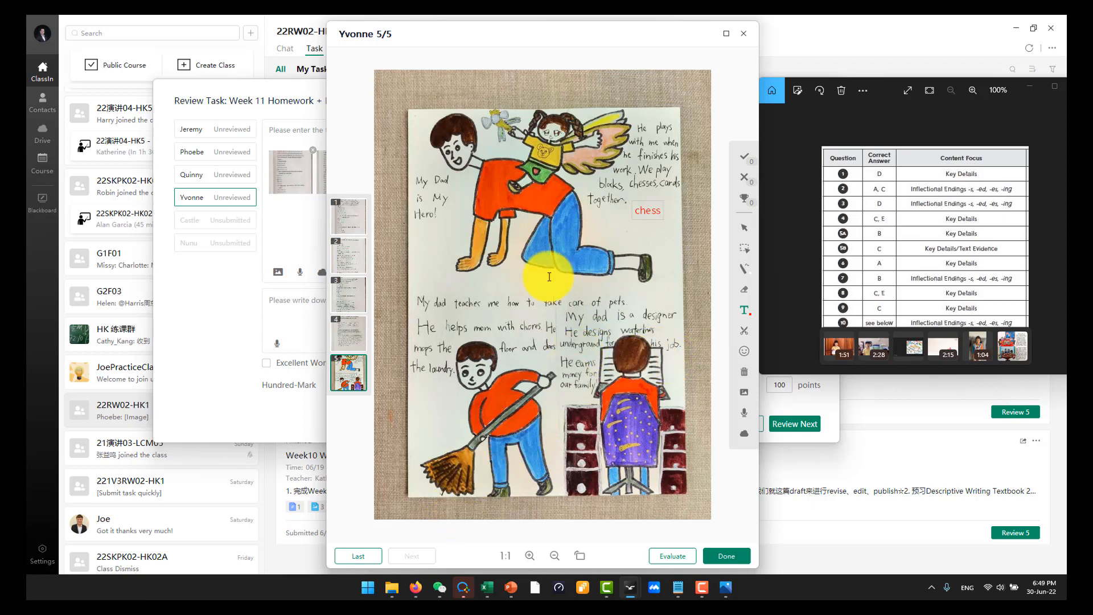
# Add the correction "My dad designs underground waterlines." in the middle of the fifth page and shift it slightly.
pyautogui.click(473, 282)
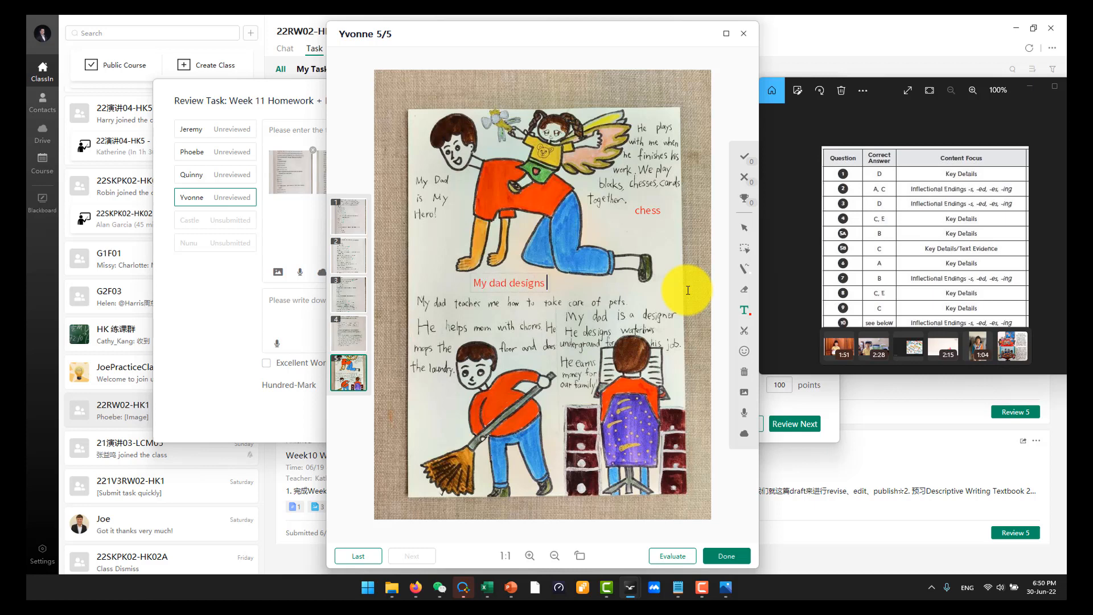
pyautogui.write('ground waterm')
pyautogui.click(744, 248)
pyautogui.moveTo(627, 284); pyautogui.dragTo(643, 288)
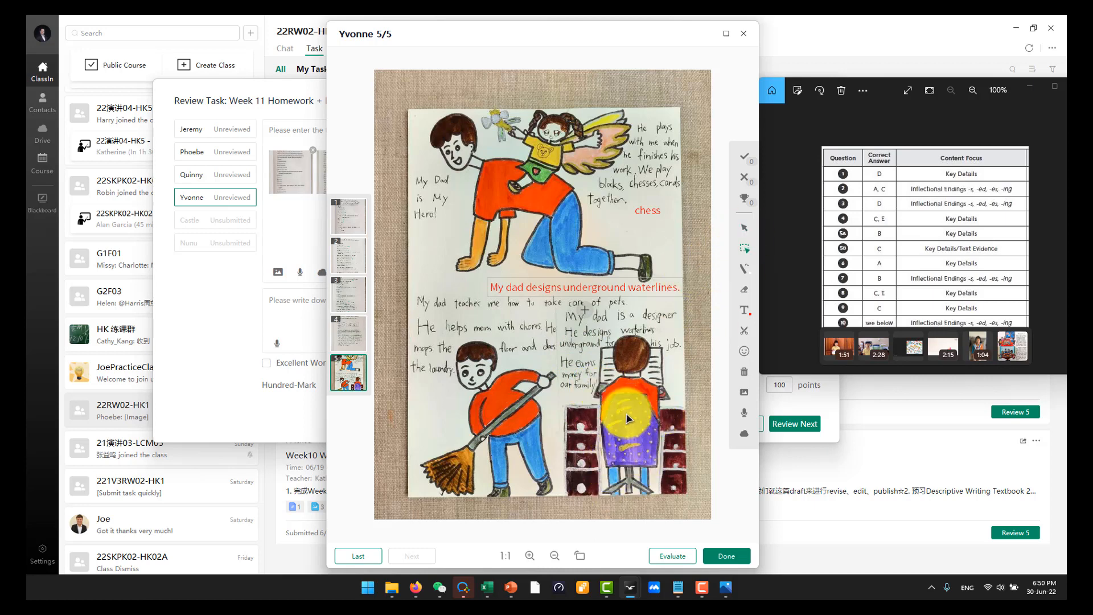
# Finish annotating the pages, exit the review discarding the edits, and move the answer key image over the task list.
pyautogui.click(736, 555)
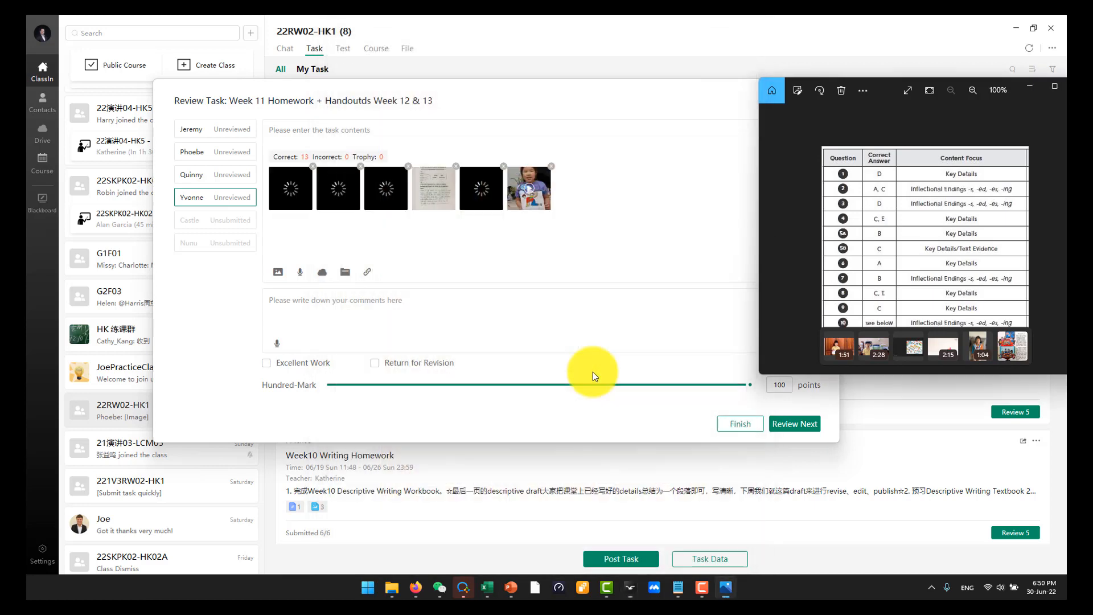
pyautogui.click(483, 304)
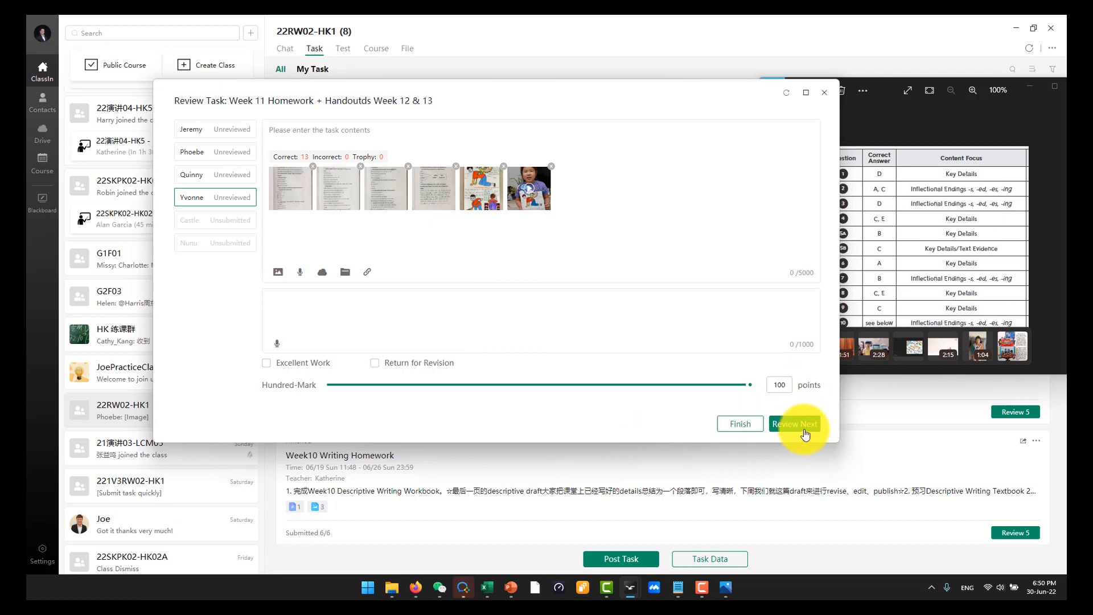
pyautogui.click(829, 94)
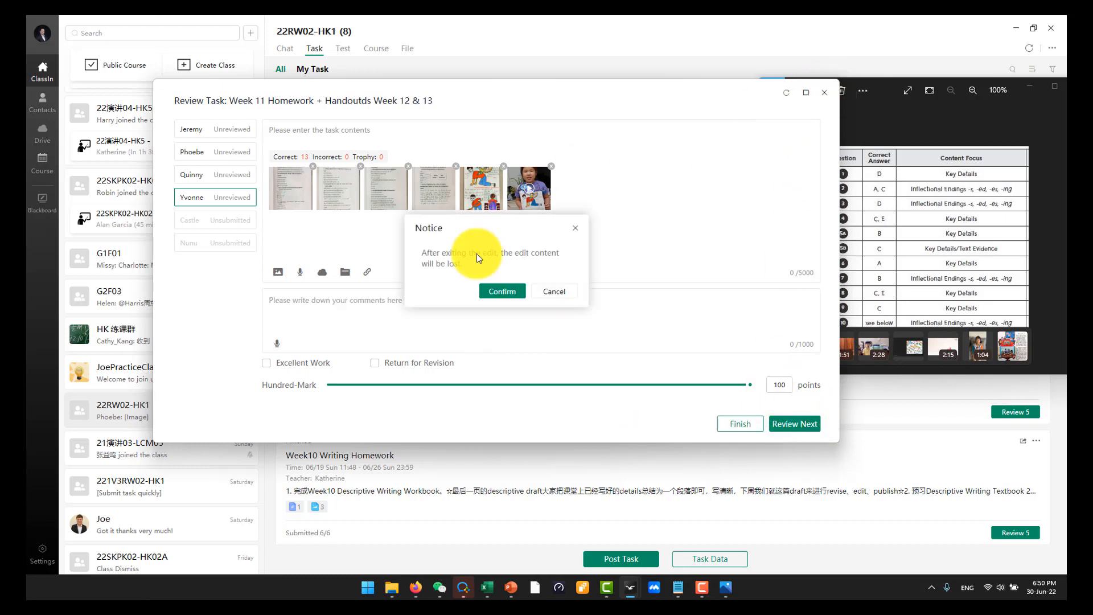
pyautogui.click(504, 291)
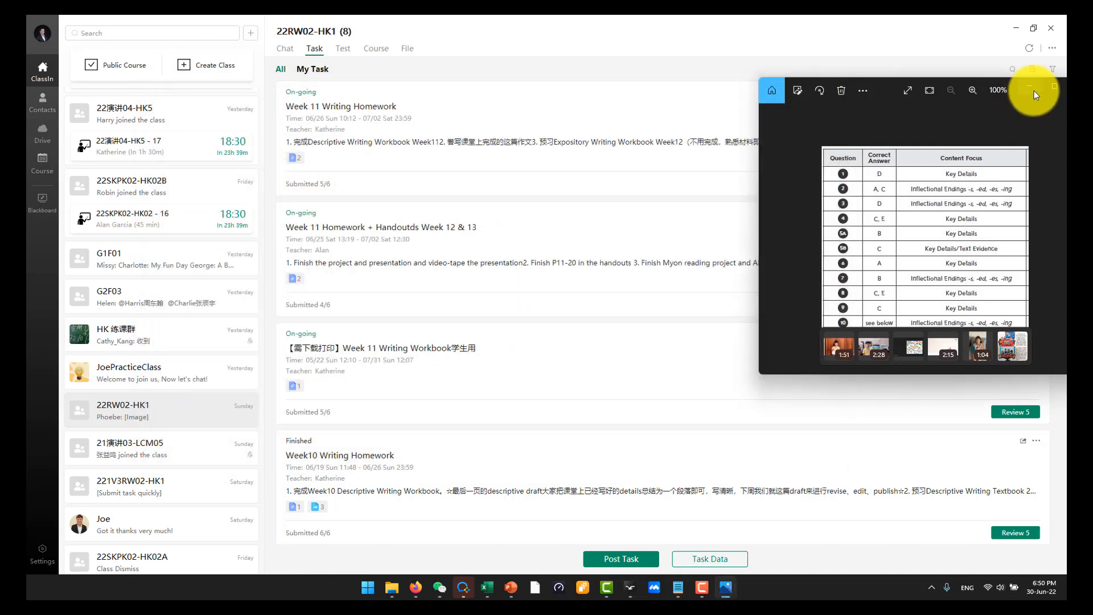
pyautogui.moveTo(881, 90); pyautogui.dragTo(627, 110)
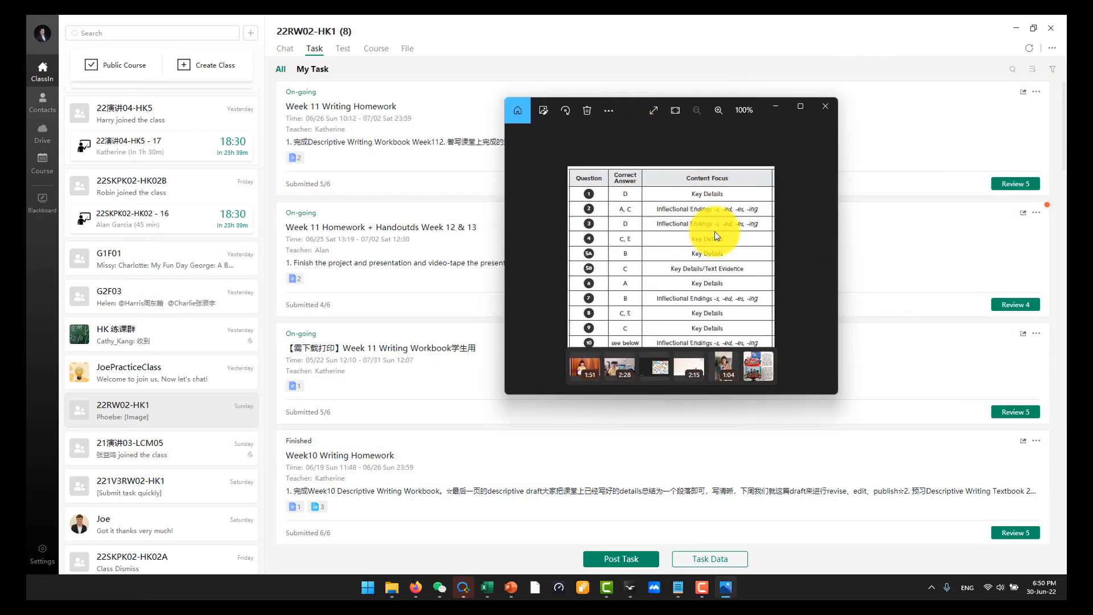